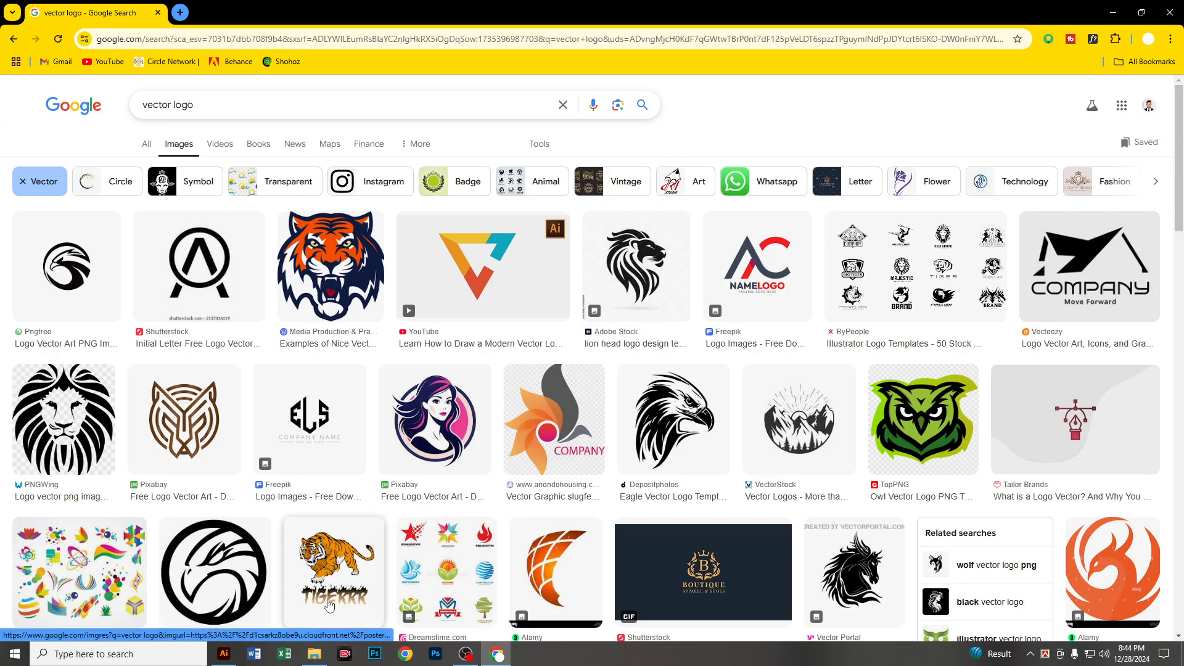
# Switch to Adobe Illustrator and open the sketch photo 1735395858790.jpg from the Downloads folder.
pyautogui.click(216, 658)
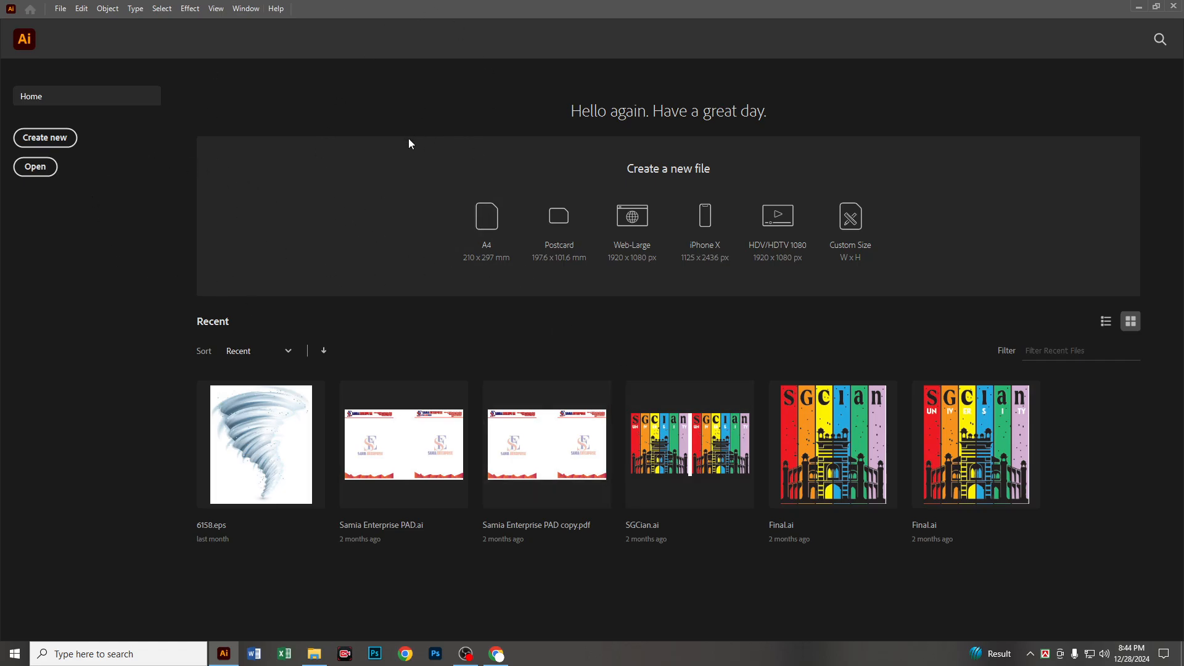
pyautogui.click(34, 167)
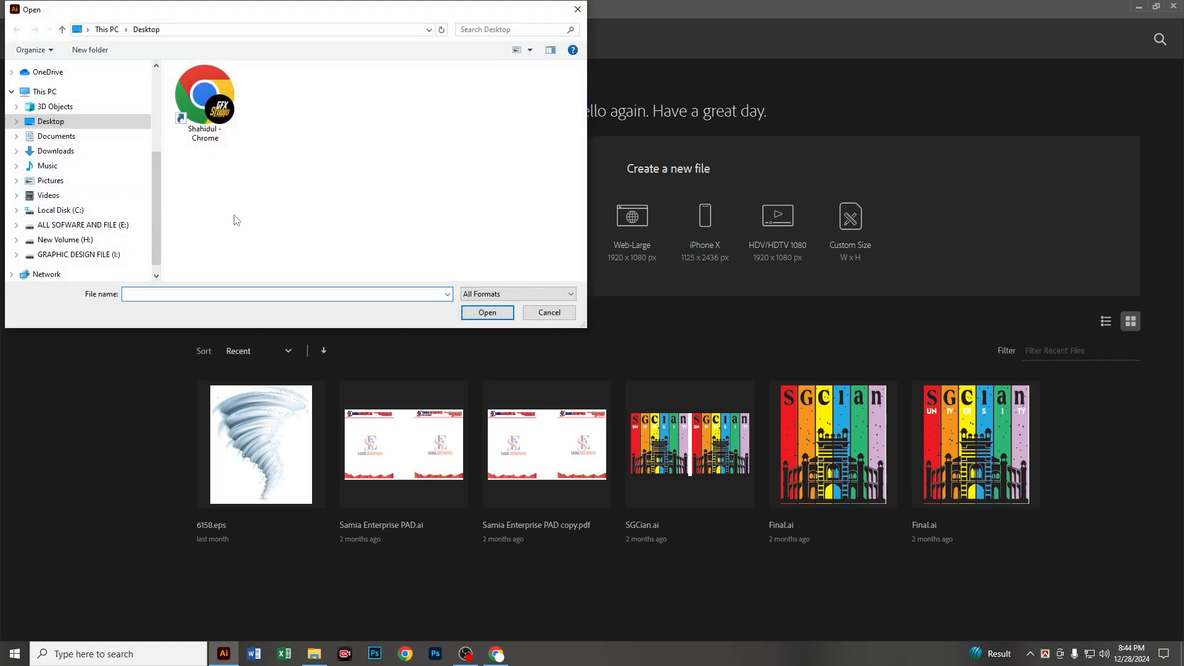
pyautogui.click(54, 151)
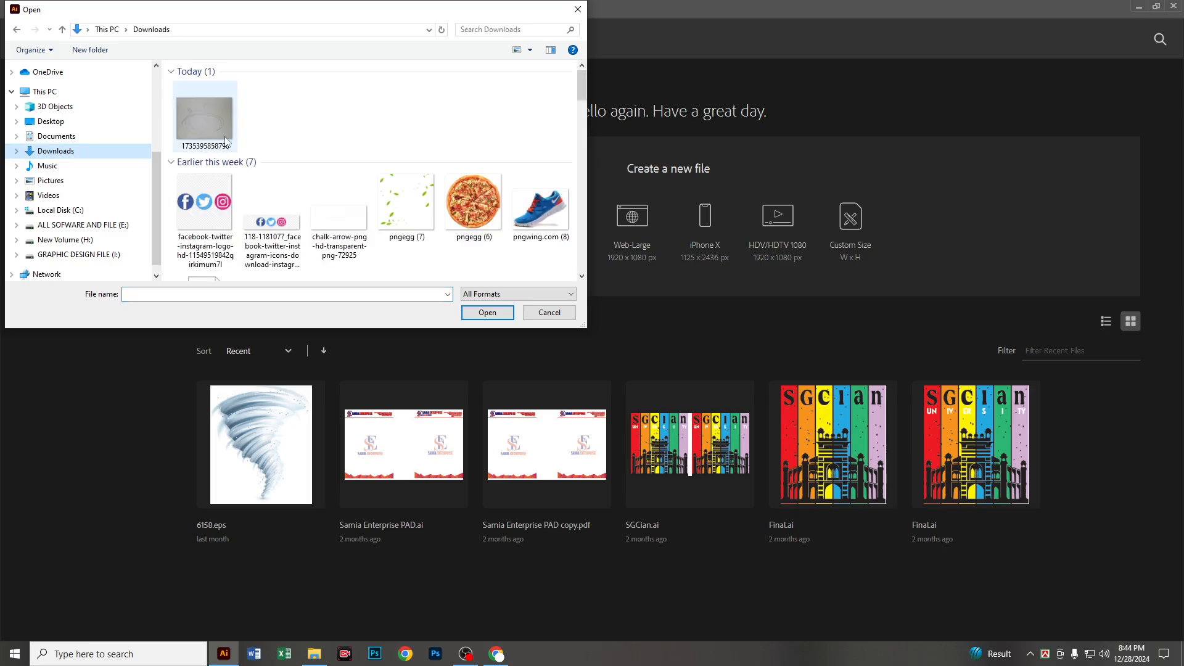
pyautogui.click(201, 119)
pyautogui.click(490, 314)
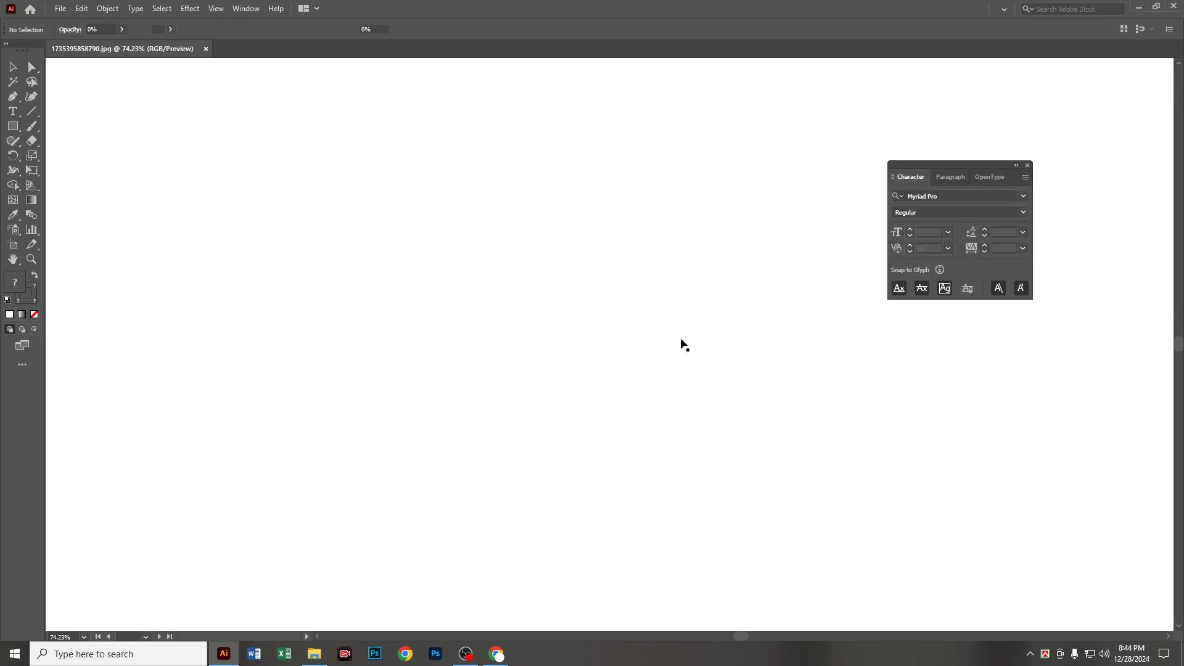
# Move the sketch image off the artboard into the empty canvas beside it and close the Character panel.
pyautogui.scroll(-5, 681, 344)
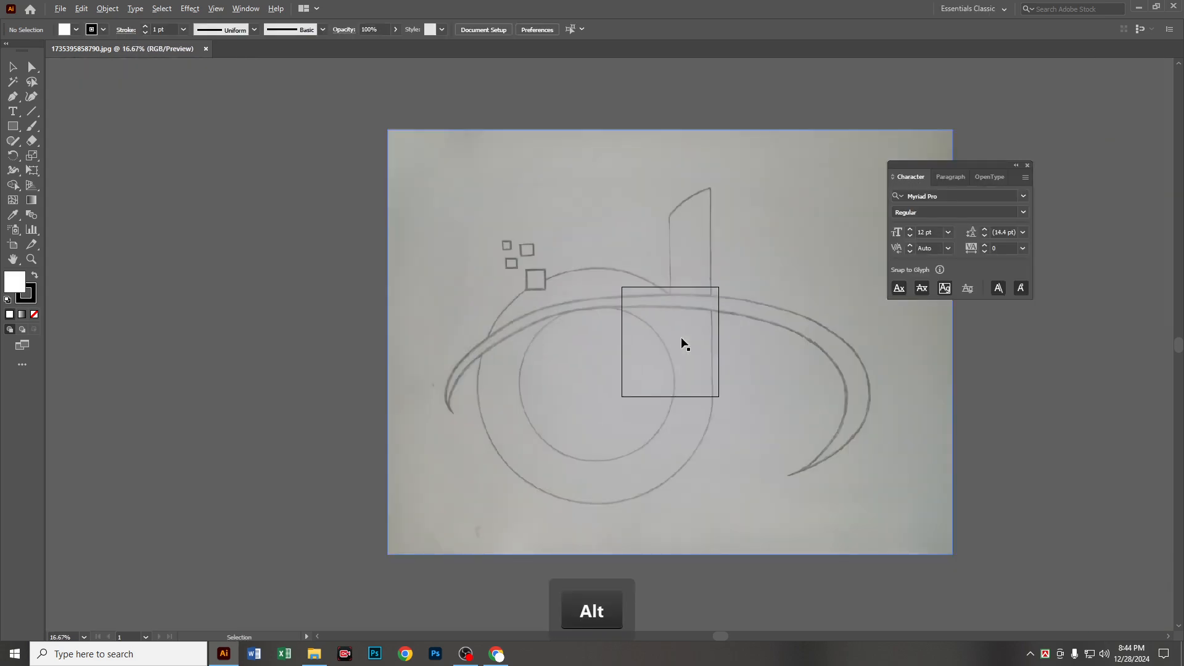
pyautogui.moveTo(767, 333); pyautogui.dragTo(458, 331)
pyautogui.moveTo(715, 335); pyautogui.dragTo(926, 340)
pyautogui.moveTo(610, 372); pyautogui.dragTo(703, 307)
pyautogui.scroll(1, 598, 351)
pyautogui.scroll(-1, 577, 364)
pyautogui.click(1027, 168)
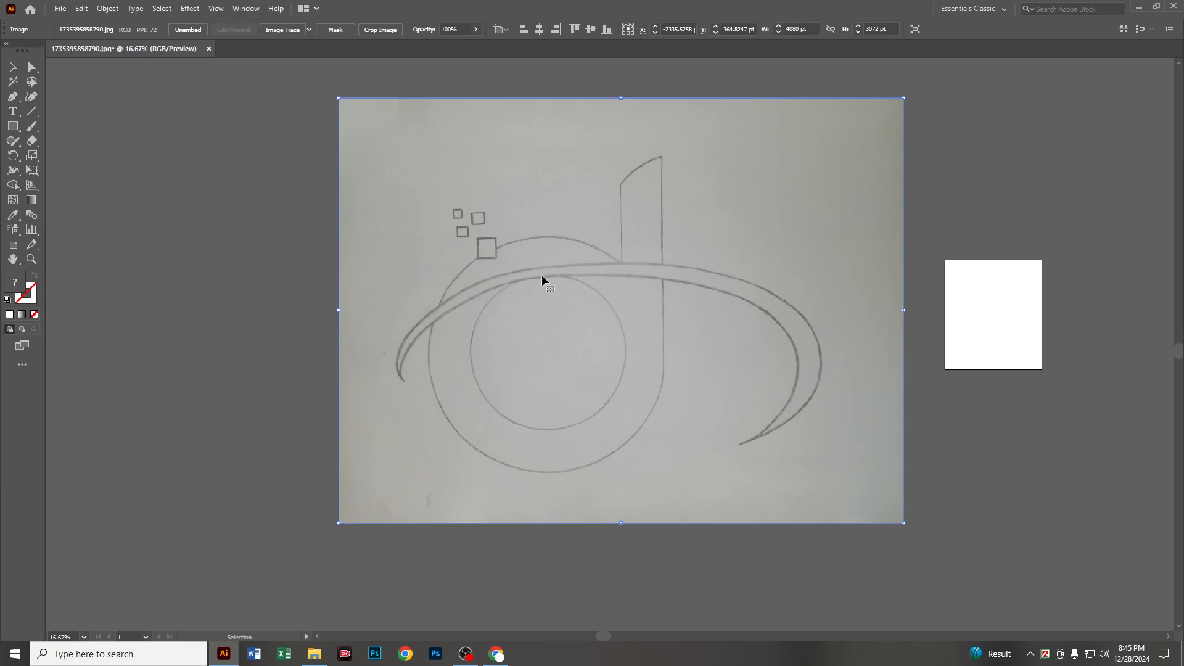
pyautogui.moveTo(795, 192); pyautogui.dragTo(780, 195)
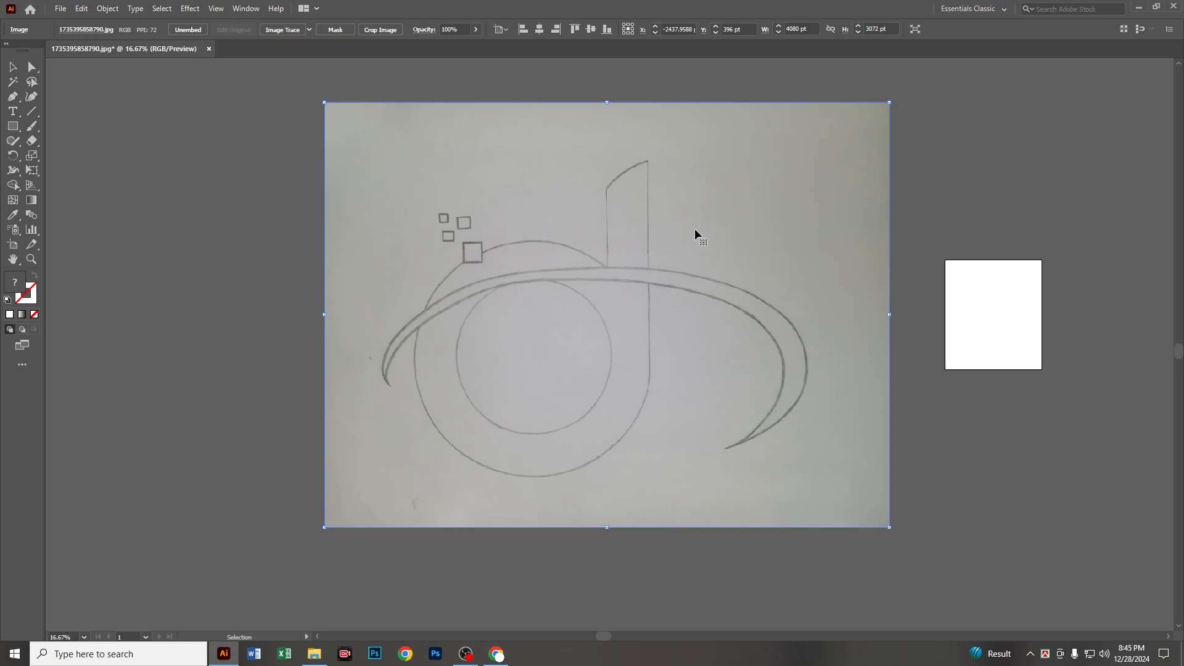
# Lock the sketch image in place as a tracing reference, undoing the accidental hide.
pyautogui.hotkey('ctrl', '3')
pyautogui.hotkey('ctrl', '2')
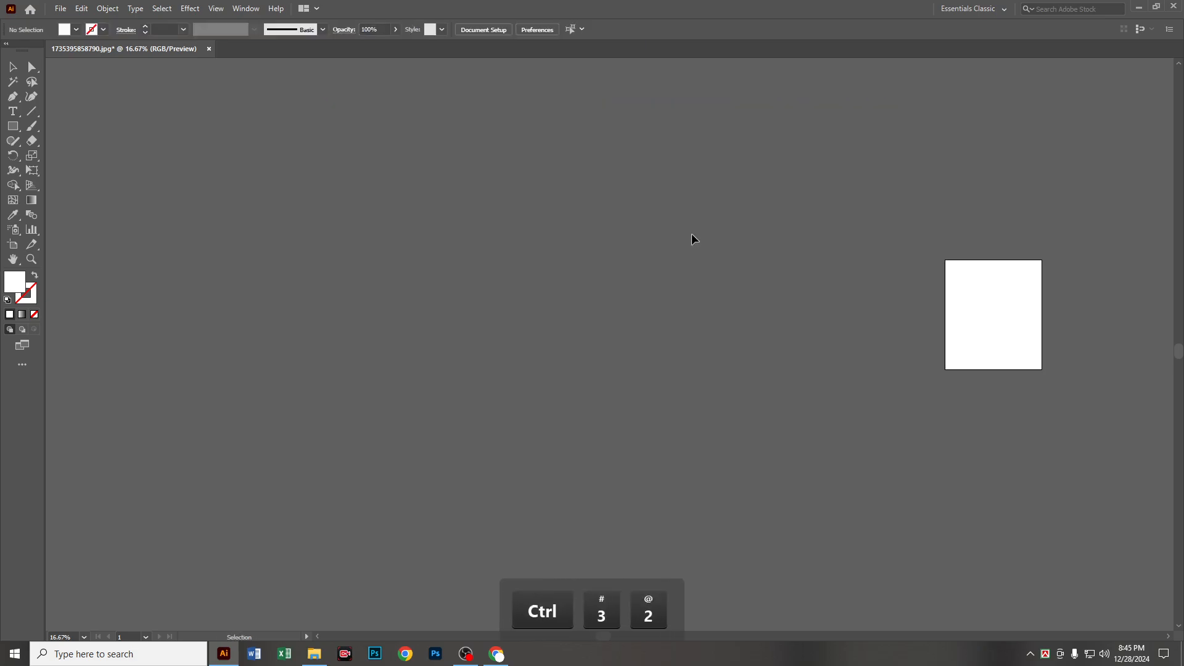
pyautogui.hotkey('ctrl', 'z')
pyautogui.hotkey('ctrl', '2')
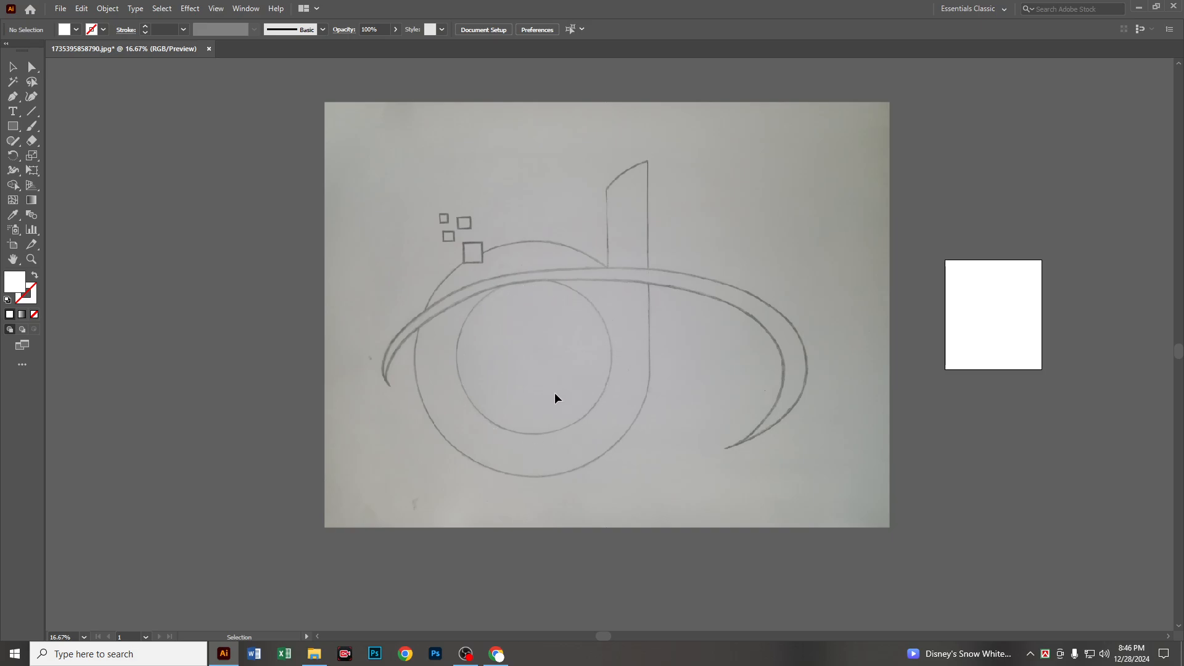
# Show the rulers, place a vertical and a horizontal guide crossing at the sketched circles' centre, and lock the guides.
pyautogui.hotkey('ctrl', 'r')
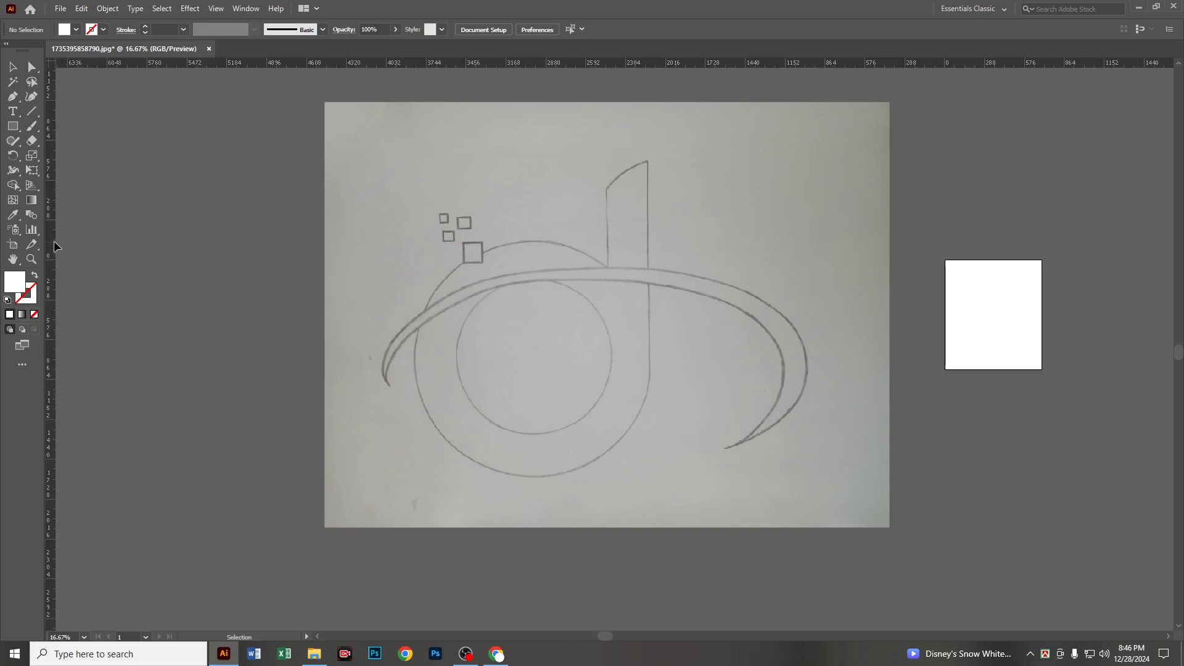
pyautogui.moveTo(53, 246); pyautogui.dragTo(535, 275)
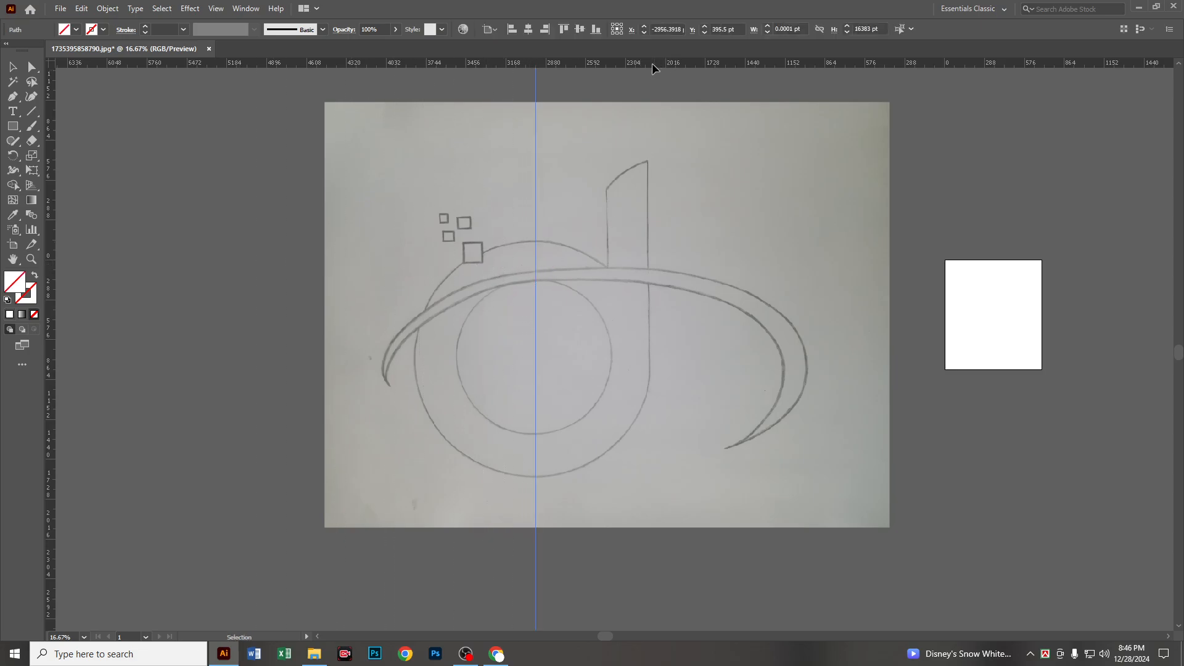
pyautogui.moveTo(653, 64); pyautogui.dragTo(634, 362)
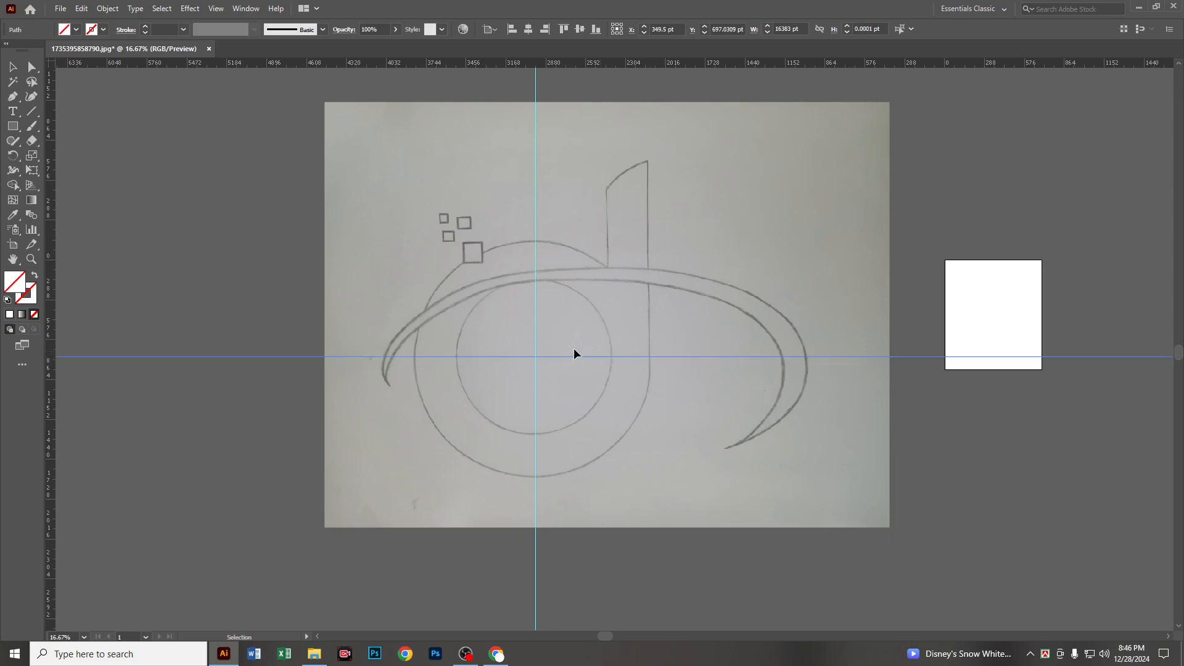
pyautogui.rightClick(537, 227)
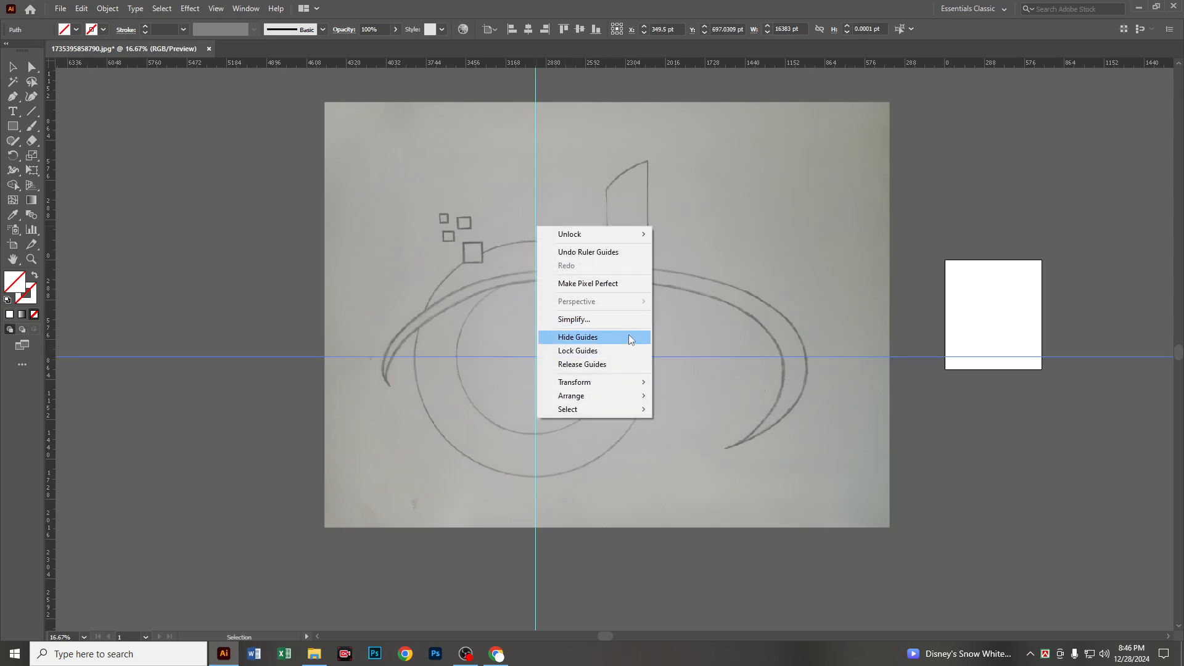
pyautogui.click(595, 351)
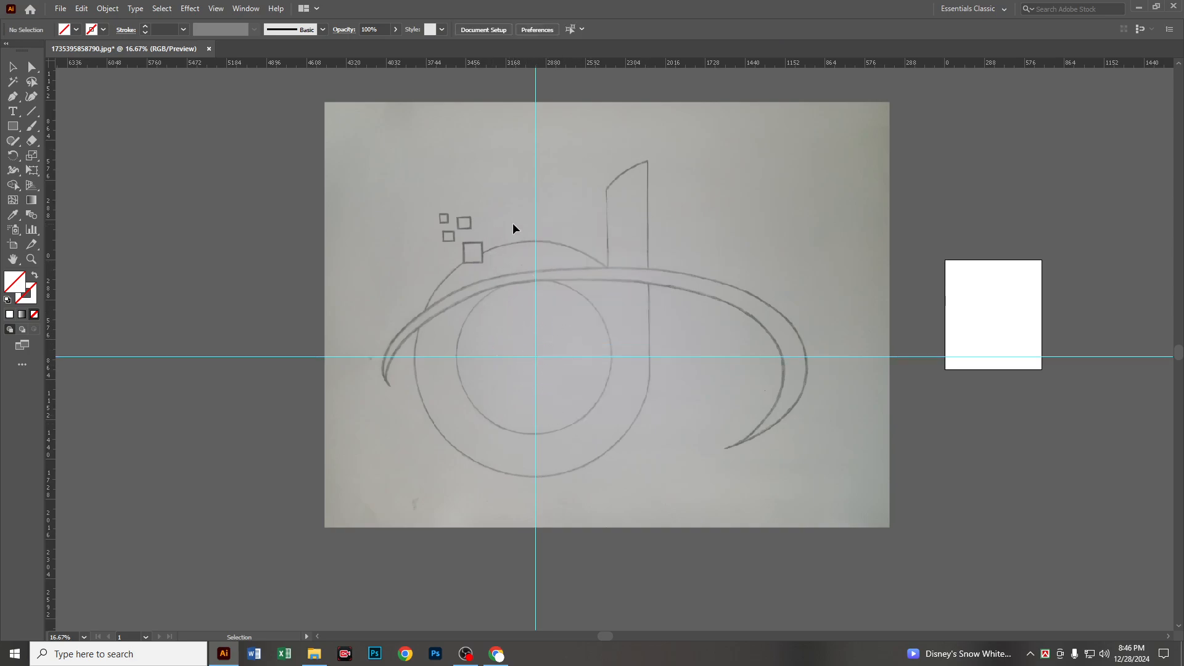
# Draw a circle about 1131 pt in diameter from the guide intersection, matching the sketch's inner circle.
pyautogui.click(13, 127)
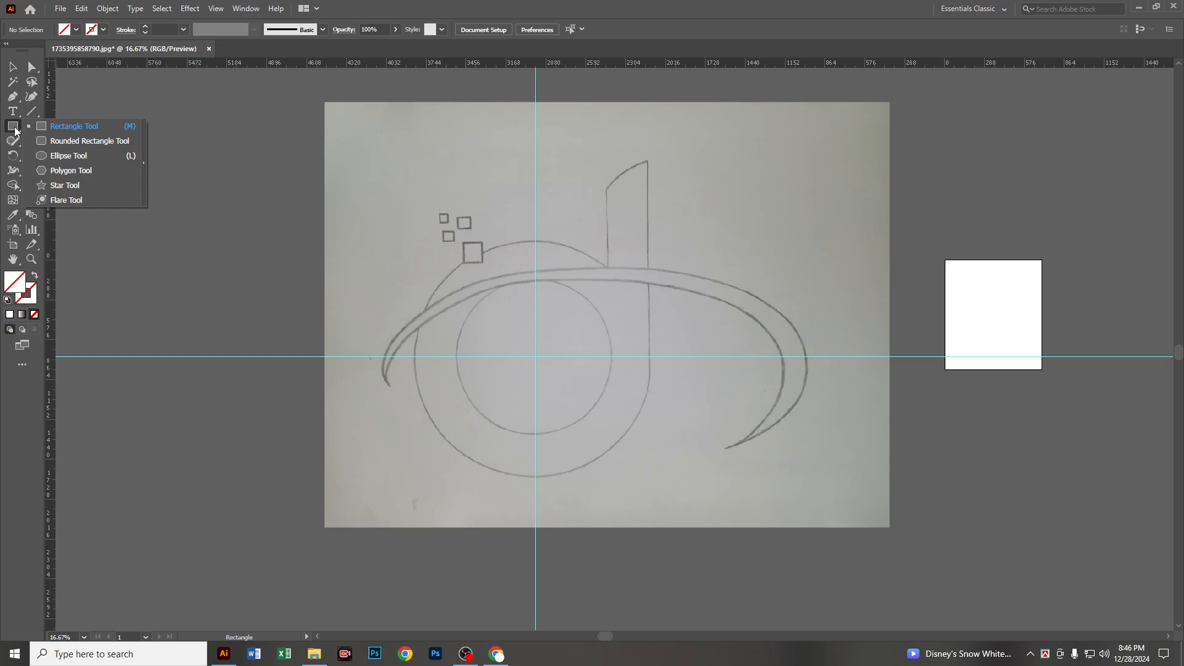
pyautogui.click(96, 160)
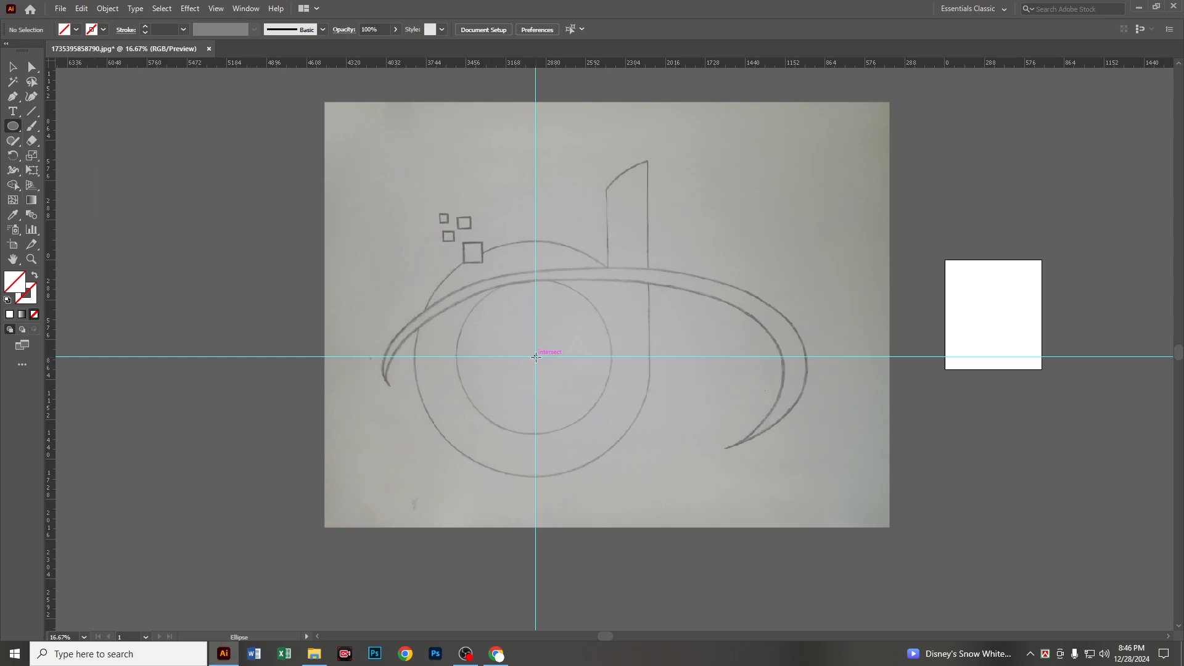
pyautogui.moveTo(535, 356); pyautogui.dragTo(614, 423)
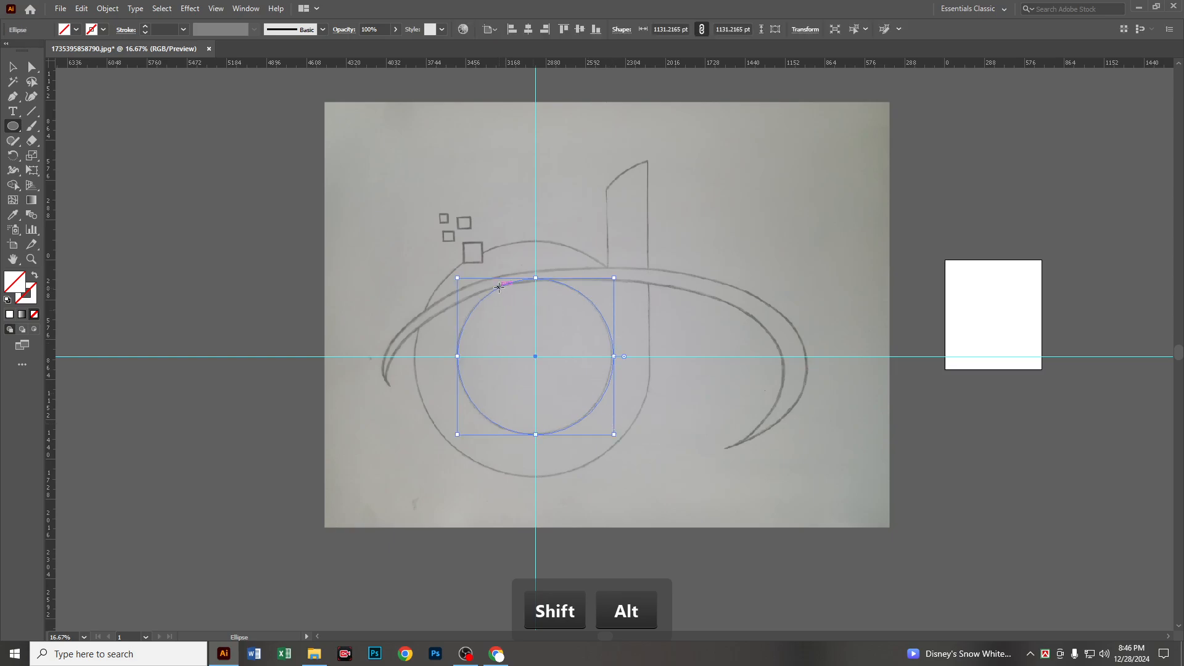
# Give the inner circle a Registration stroke with a weight of 3 pt.
pyautogui.click(76, 29)
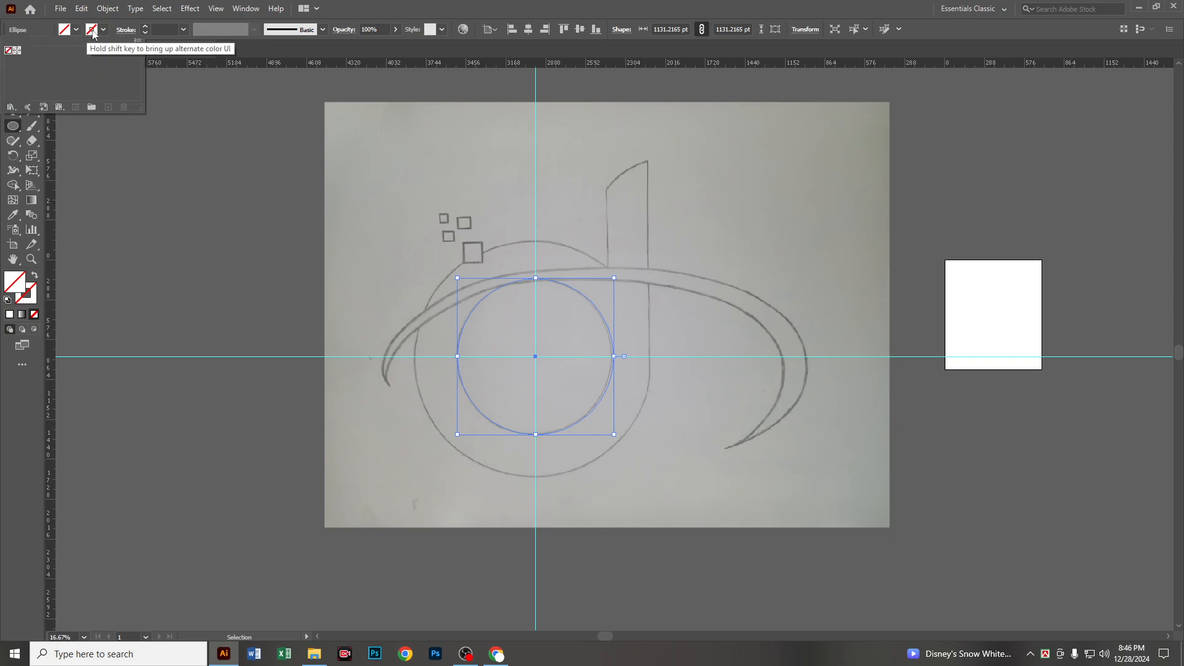
pyautogui.click(18, 54)
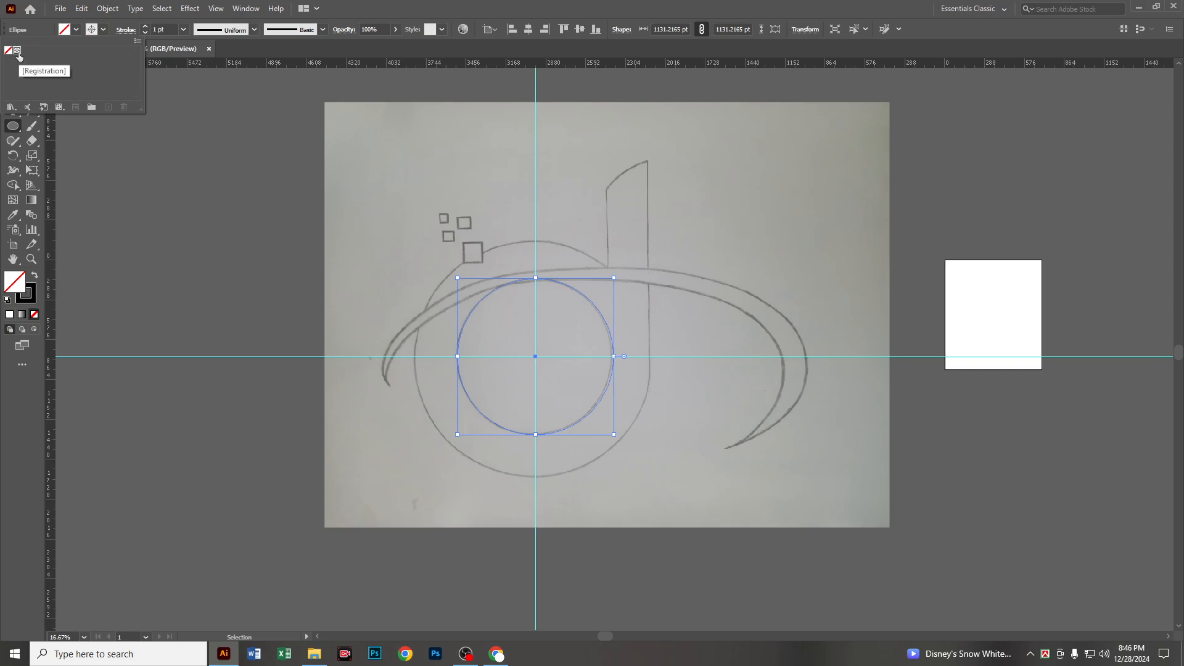
pyautogui.moveTo(1172, 253)
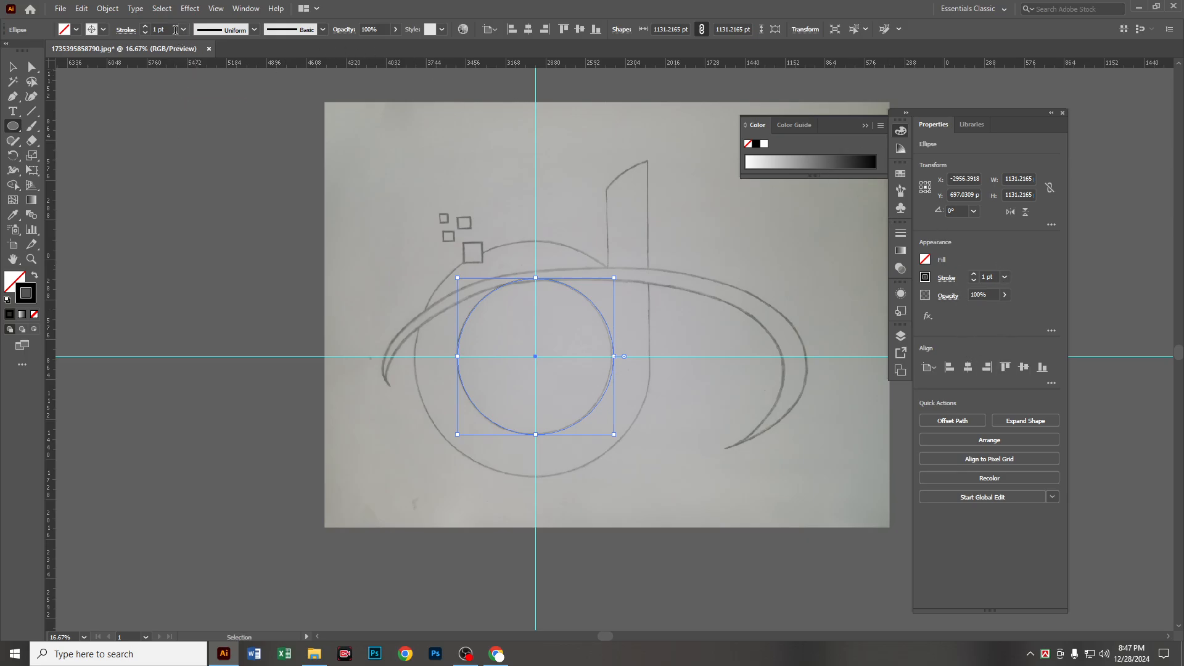
pyautogui.click(148, 29)
# Close the Properties panel and change the circle's stroke colour to red FF0606.
pyautogui.click(12, 66)
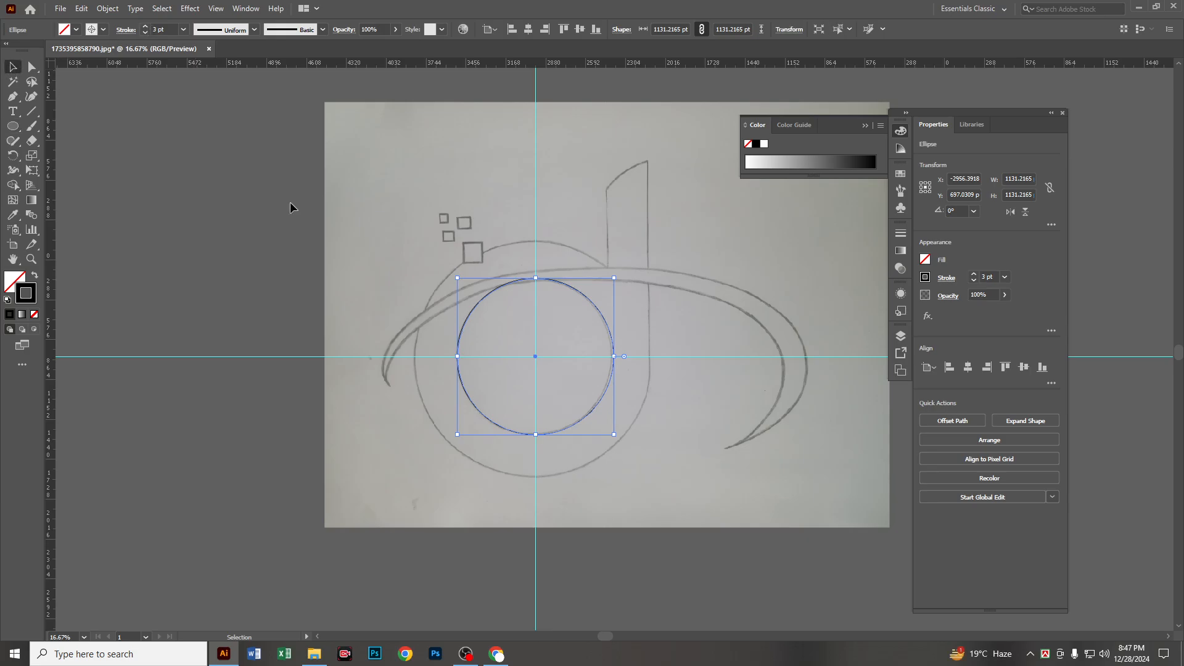
pyautogui.click(1062, 113)
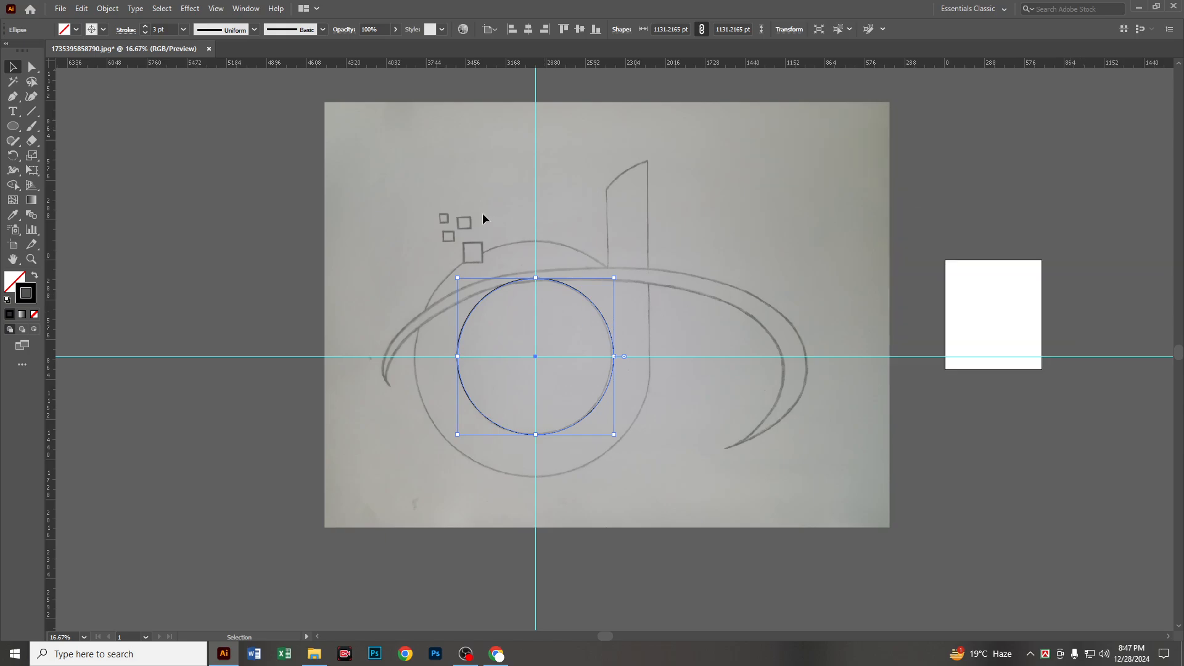
pyautogui.click(482, 213)
pyautogui.click(587, 301)
pyautogui.doubleClick(32, 297)
pyautogui.click(584, 245)
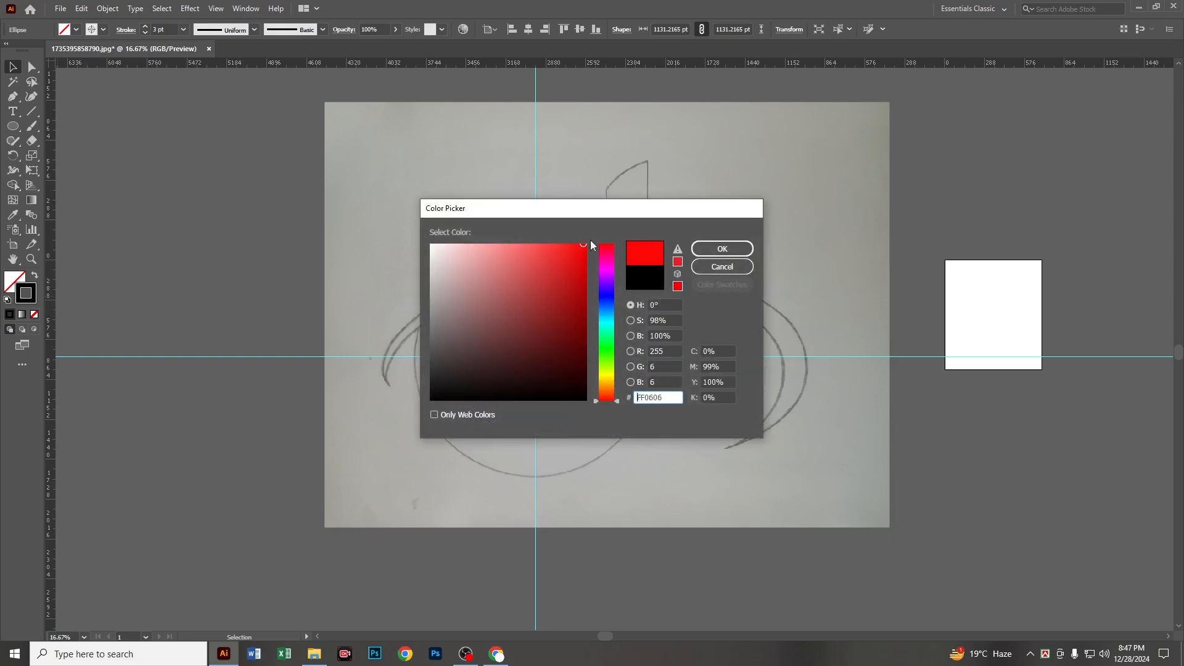
pyautogui.press('Return')
pyautogui.click(577, 356)
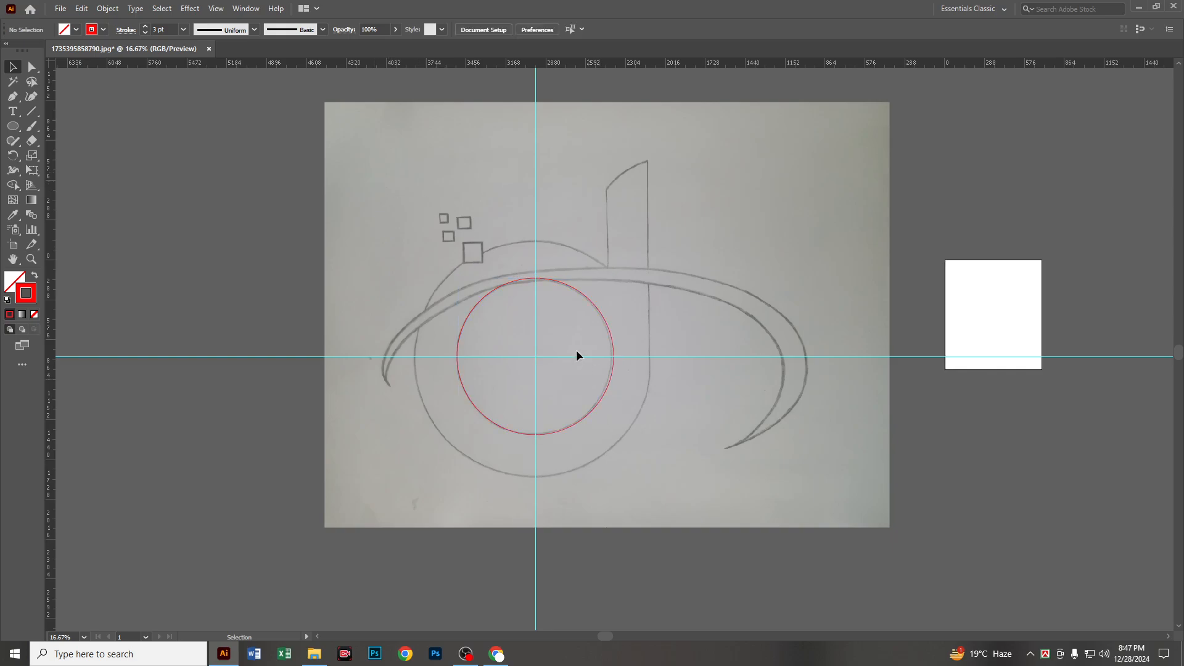
# Paste a copy of the red circle in front and enlarge it from its centre to about 1728 pt, following the sketch's outer circle.
pyautogui.click(615, 377)
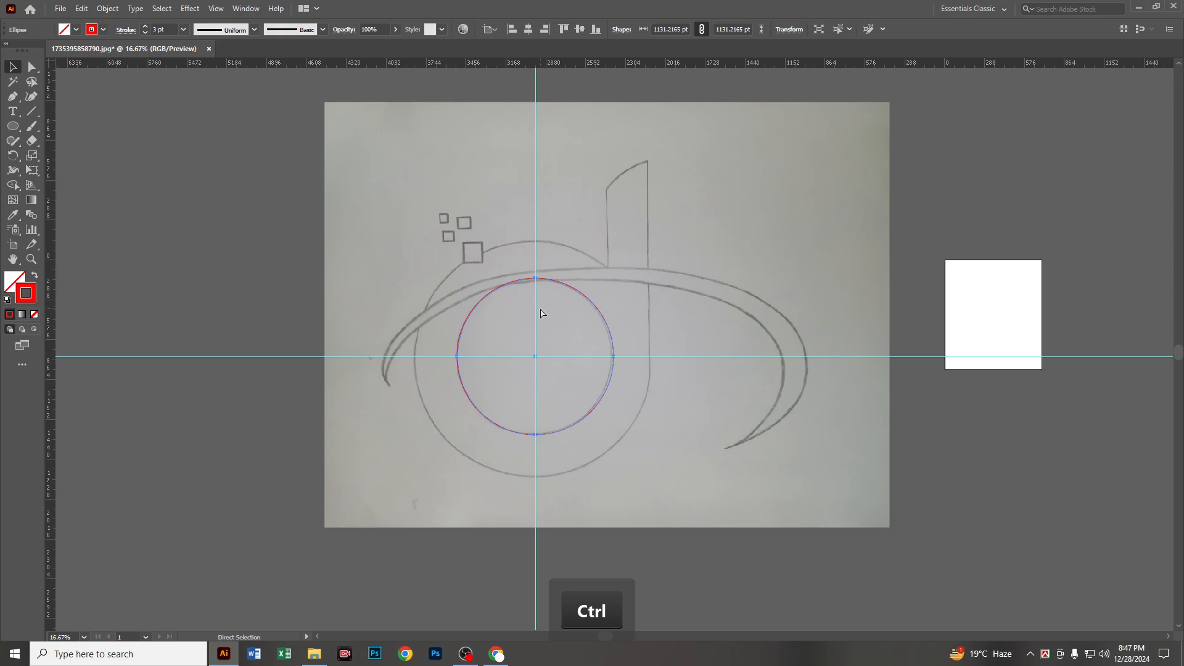
pyautogui.hotkey('ctrl', 'c')
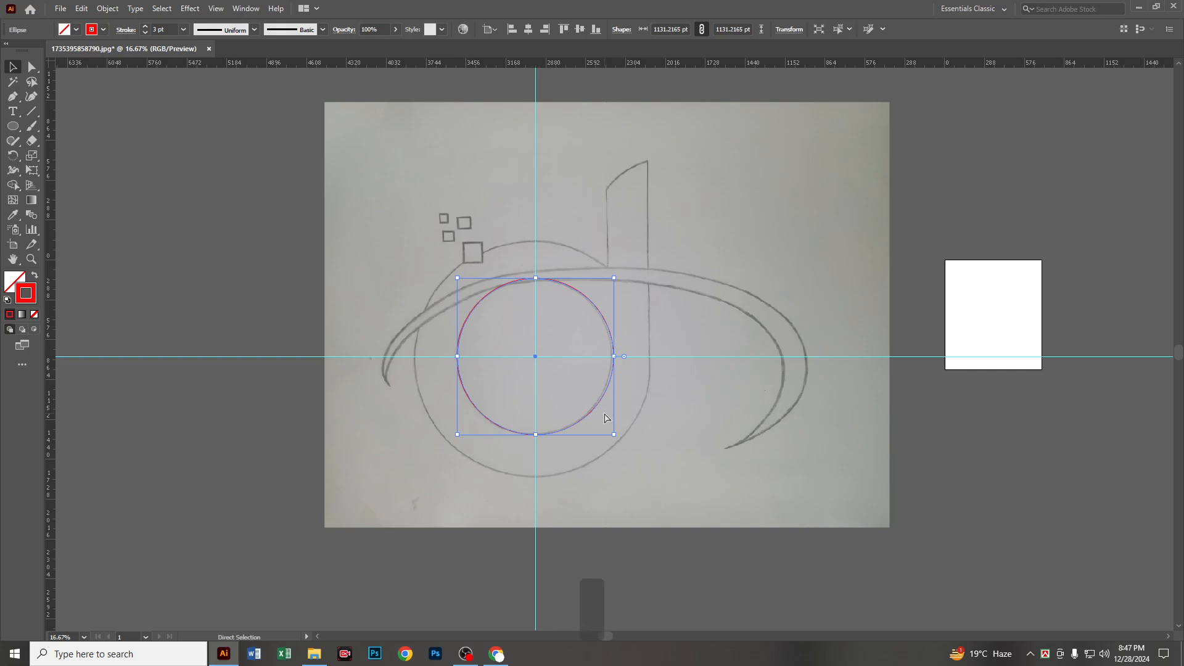
pyautogui.hotkey('ctrl', 'f')
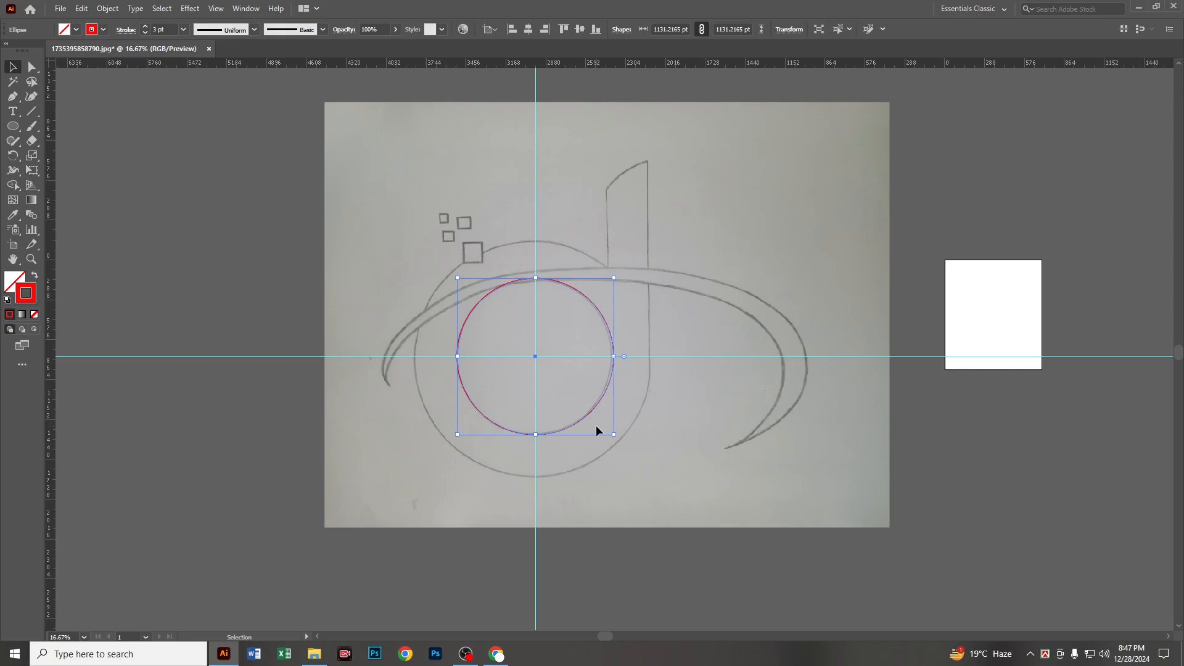
pyautogui.press('shift')
pyautogui.press('alt')
pyautogui.moveTo(615, 435); pyautogui.dragTo(656, 485)
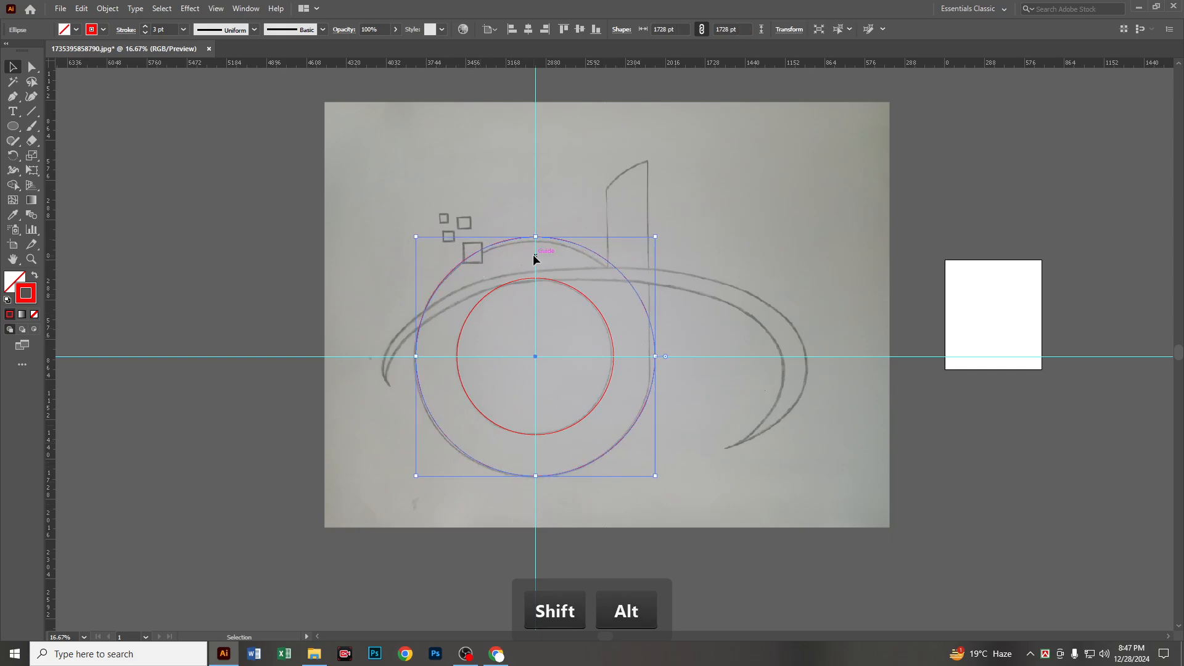
pyautogui.click(740, 224)
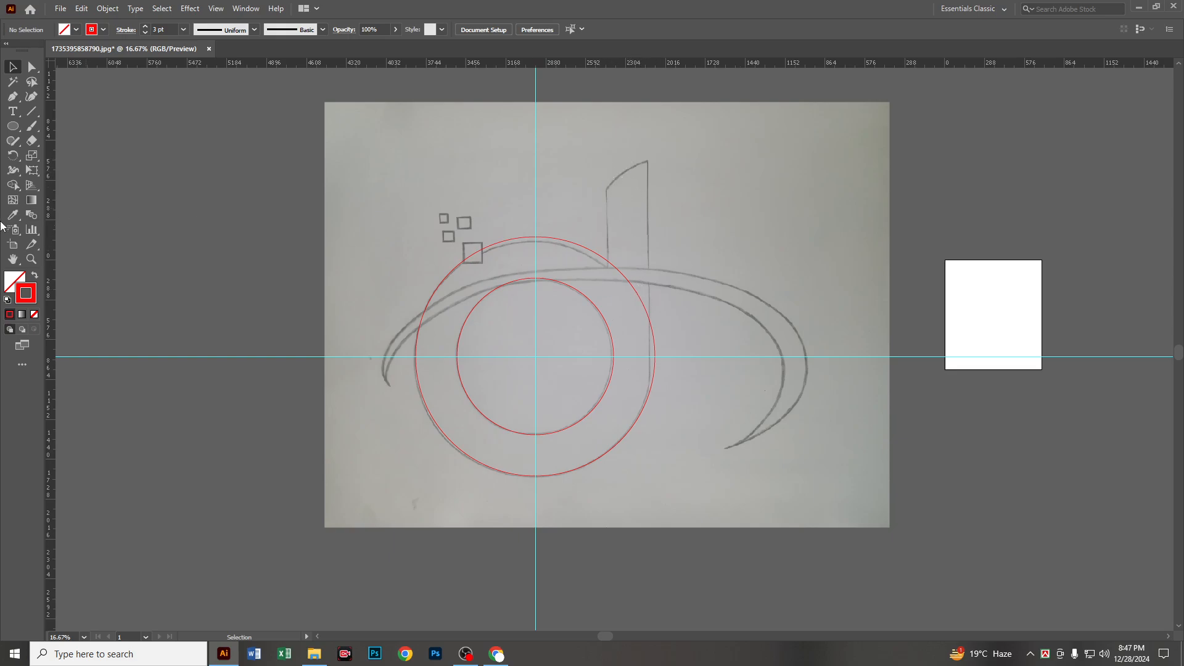
# Draw a rectangle about 401 by 1707 pt over the d's vertical stem, its outer side touching the large circle.
pyautogui.click(13, 127)
pyautogui.moveTo(14, 127); pyautogui.dragTo(58, 126)
pyautogui.moveTo(600, 134); pyautogui.dragTo(655, 370)
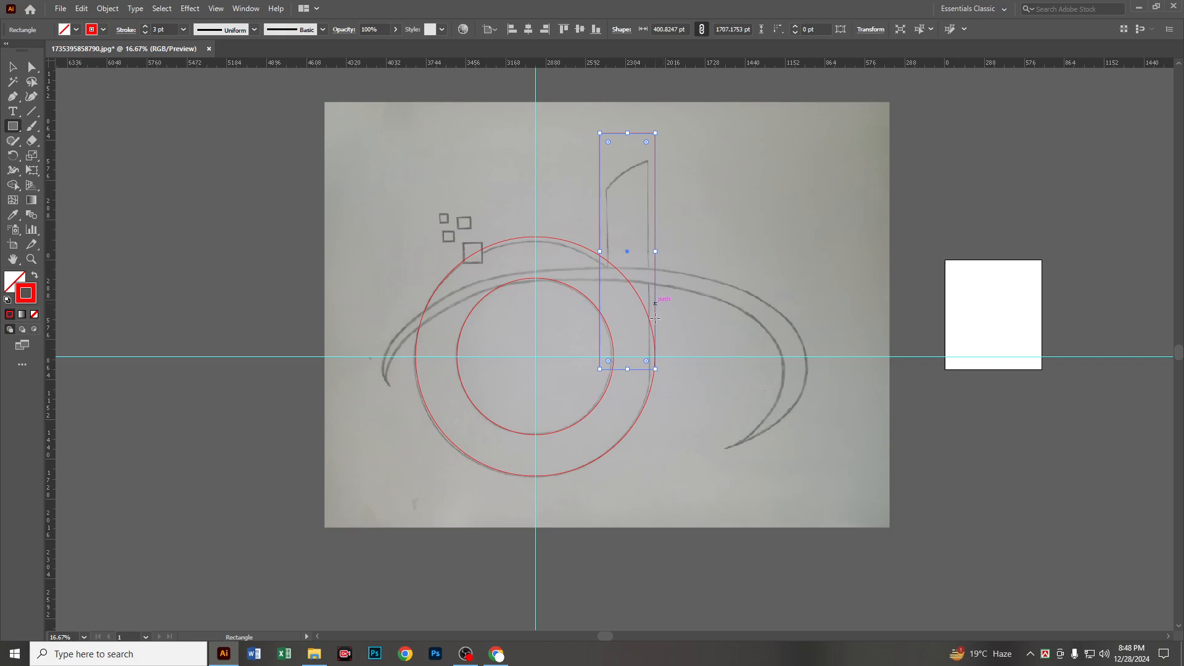
# Shorten the stem rectangle from its lower edge to about 1641 pt high, ending just below the horizontal guide.
pyautogui.scroll(6, 654, 403)
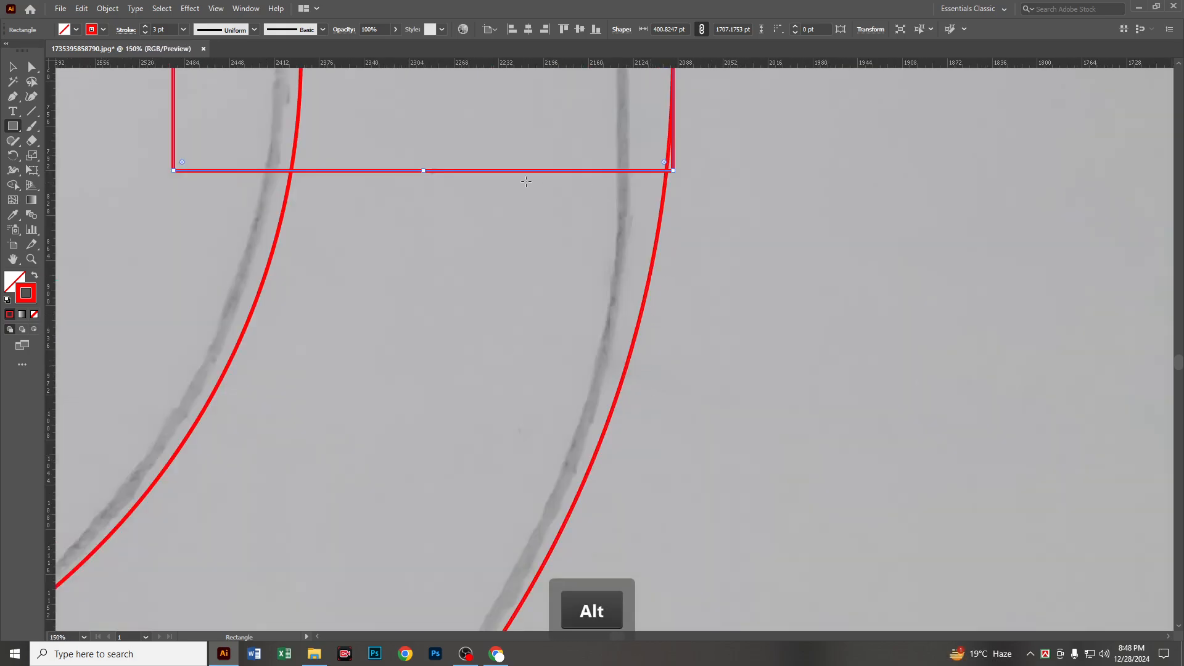
pyautogui.moveTo(425, 170); pyautogui.dragTo(419, 120)
pyautogui.scroll(4, 431, 203)
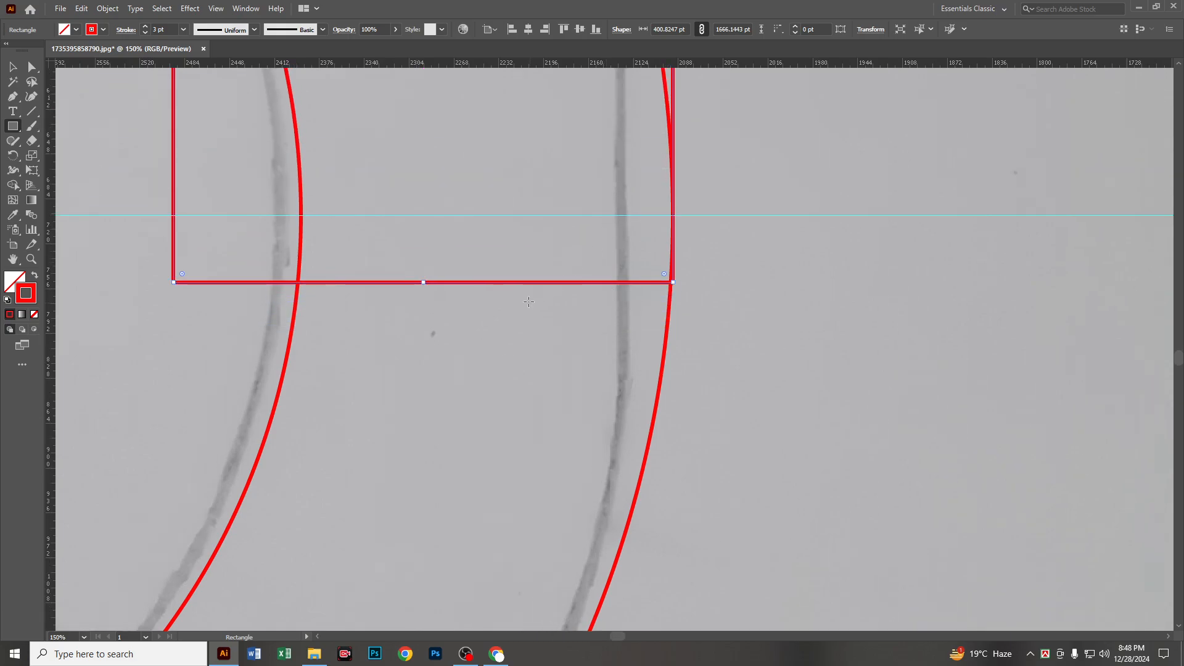
pyautogui.moveTo(423, 282); pyautogui.dragTo(426, 251)
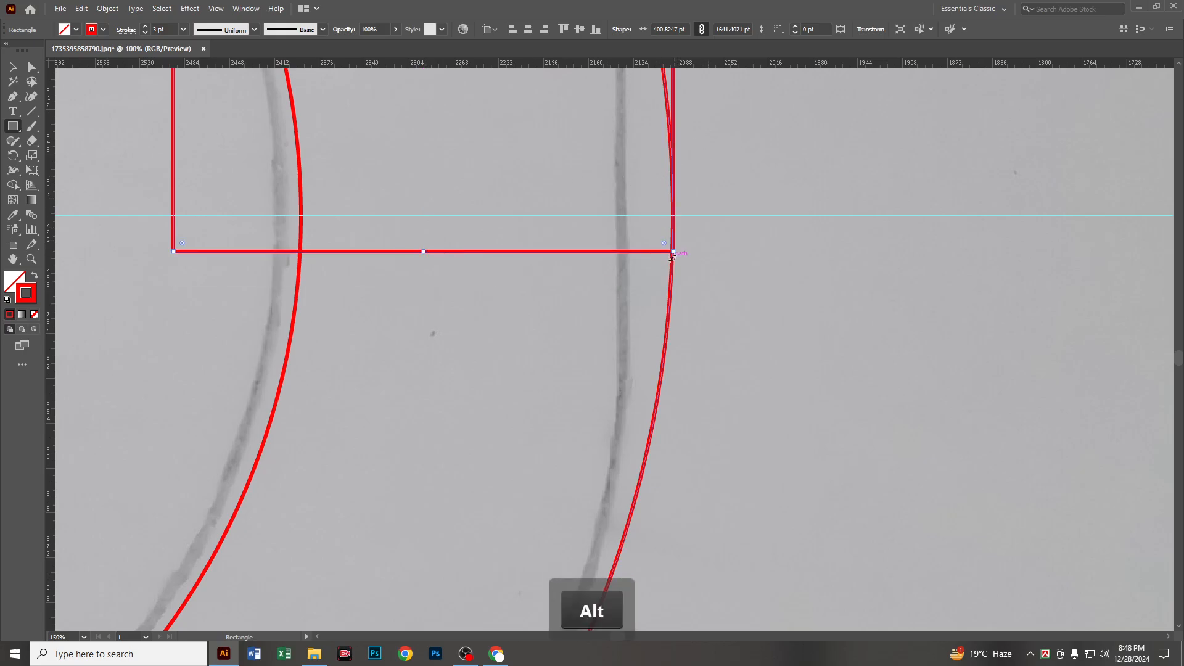
pyautogui.scroll(-8, 673, 255)
pyautogui.moveTo(697, 173); pyautogui.dragTo(720, 288)
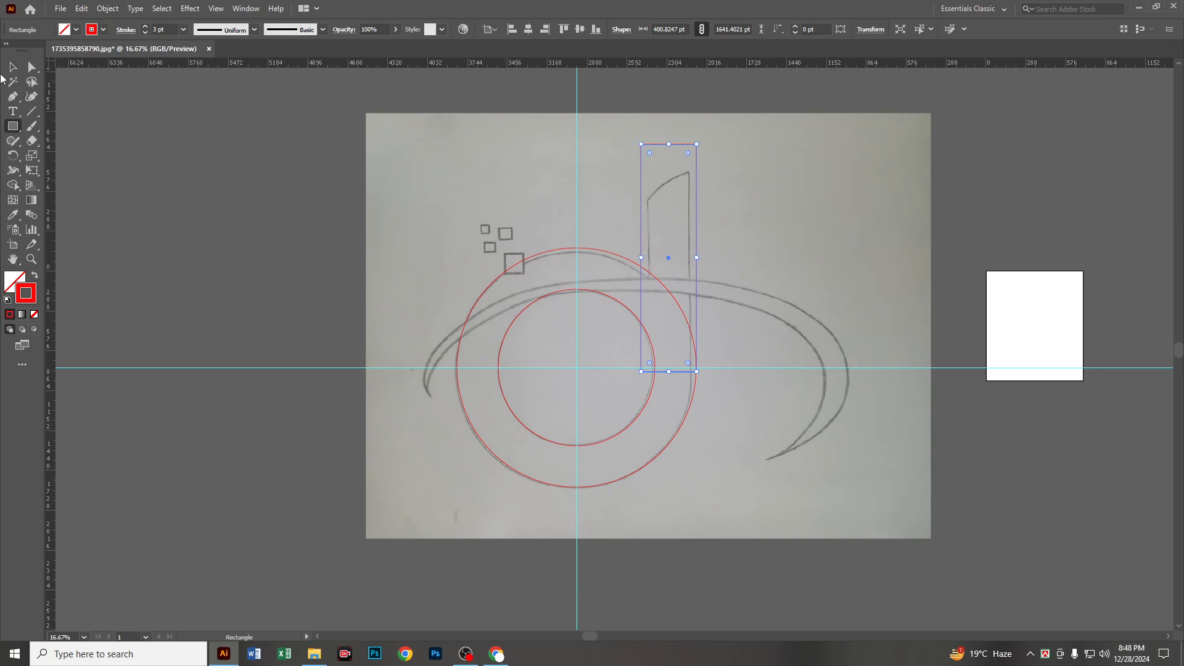
pyautogui.click(16, 69)
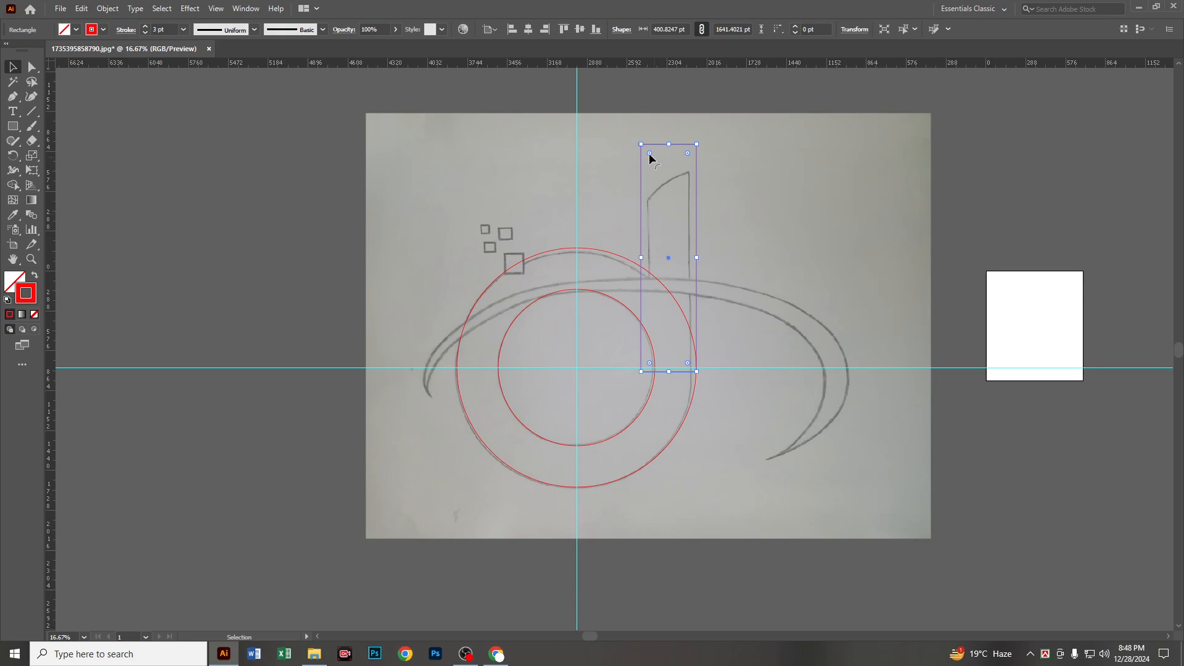
# Round only the stem rectangle's upper-left corner to the maximum radius, echoing the curved tip of the sketched stem.
pyautogui.moveTo(649, 153)
pyautogui.mouseDown()
pyautogui.moveTo(666, 164)
pyautogui.moveTo(657, 143)
pyautogui.mouseUp()
pyautogui.press('ctrl')
pyautogui.hotkey('ctrl', 'z')
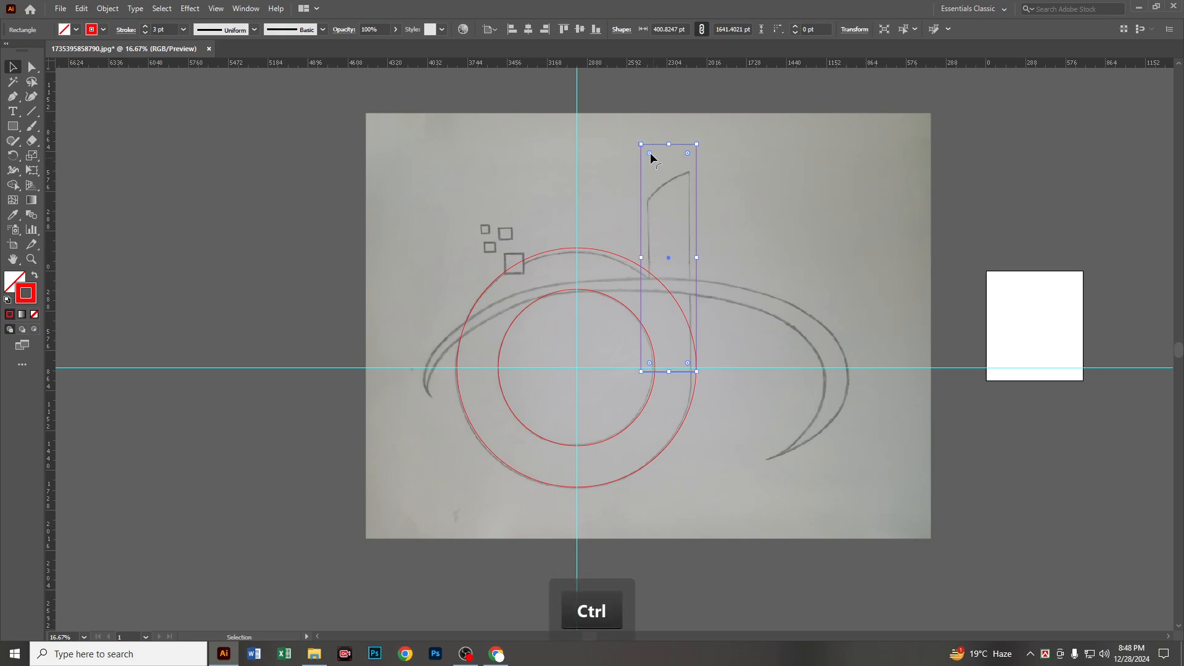
pyautogui.moveTo(650, 154); pyautogui.dragTo(714, 202)
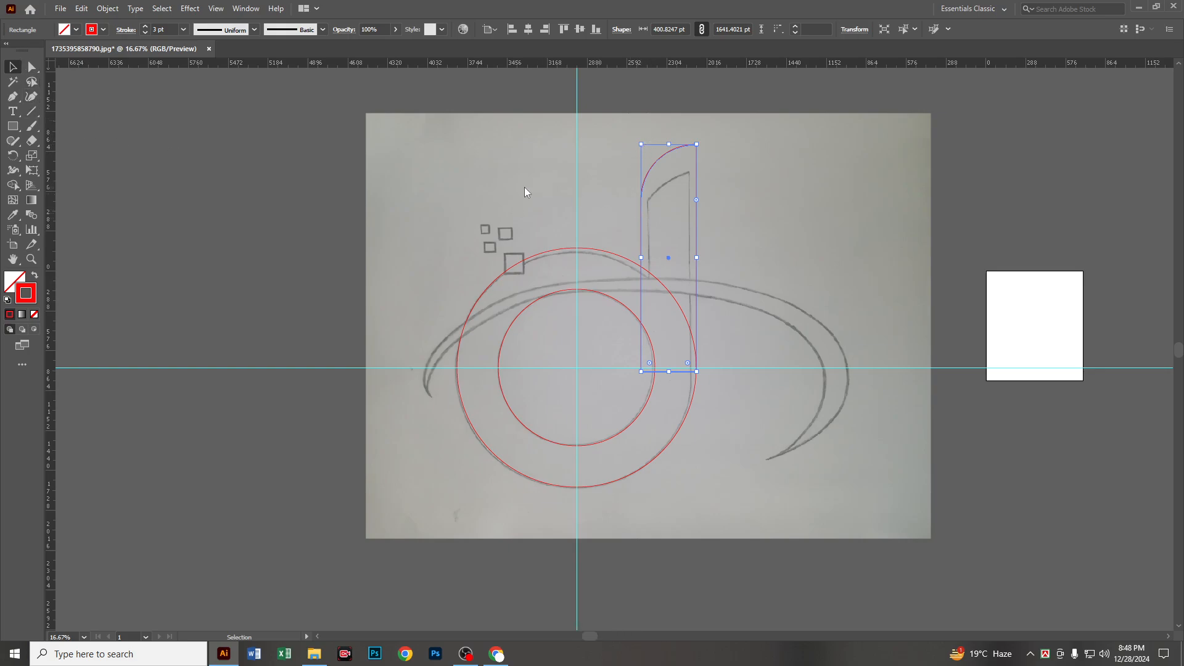
# Move both circles and the stem together horizontally off the sketch, about 2670 pt to the left onto the empty canvas.
pyautogui.moveTo(509, 187); pyautogui.dragTo(698, 316)
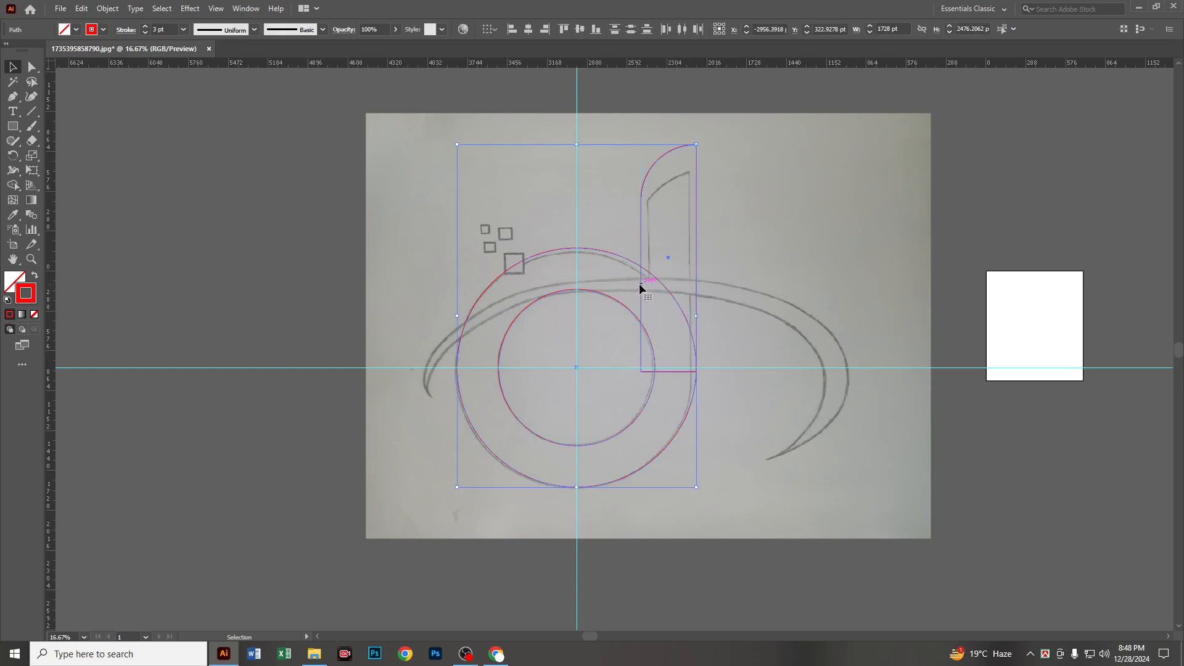
pyautogui.moveTo(640, 287); pyautogui.dragTo(272, 289)
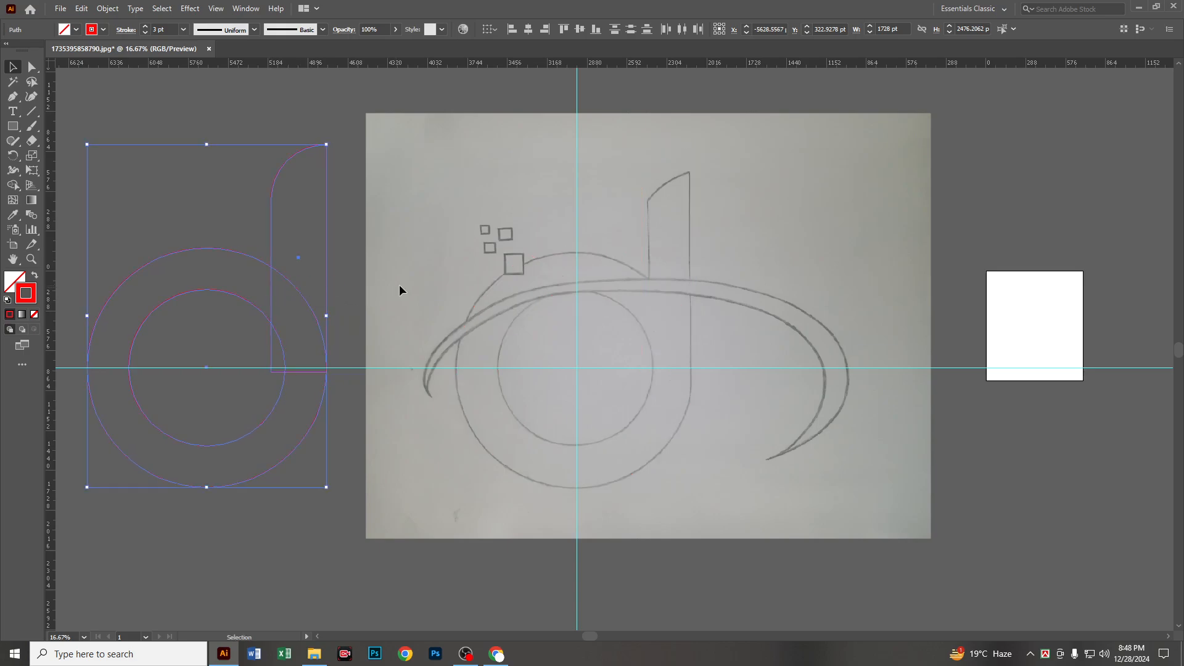
pyautogui.press('space')
pyautogui.moveTo(244, 199); pyautogui.dragTo(502, 198)
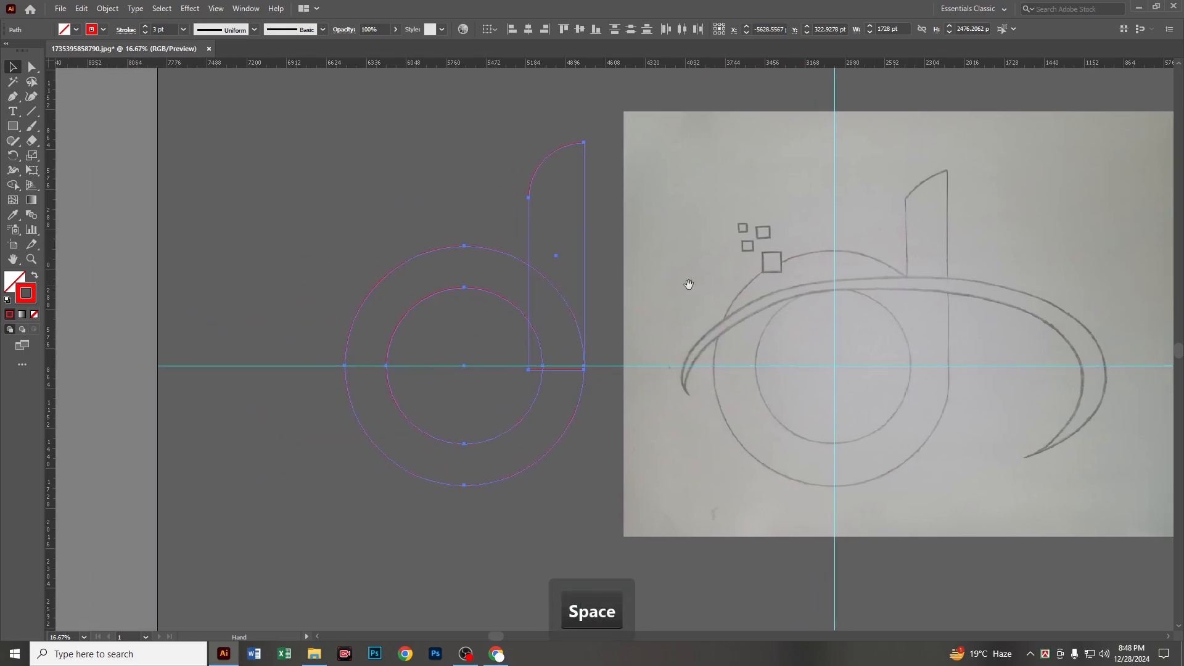
pyautogui.click(399, 103)
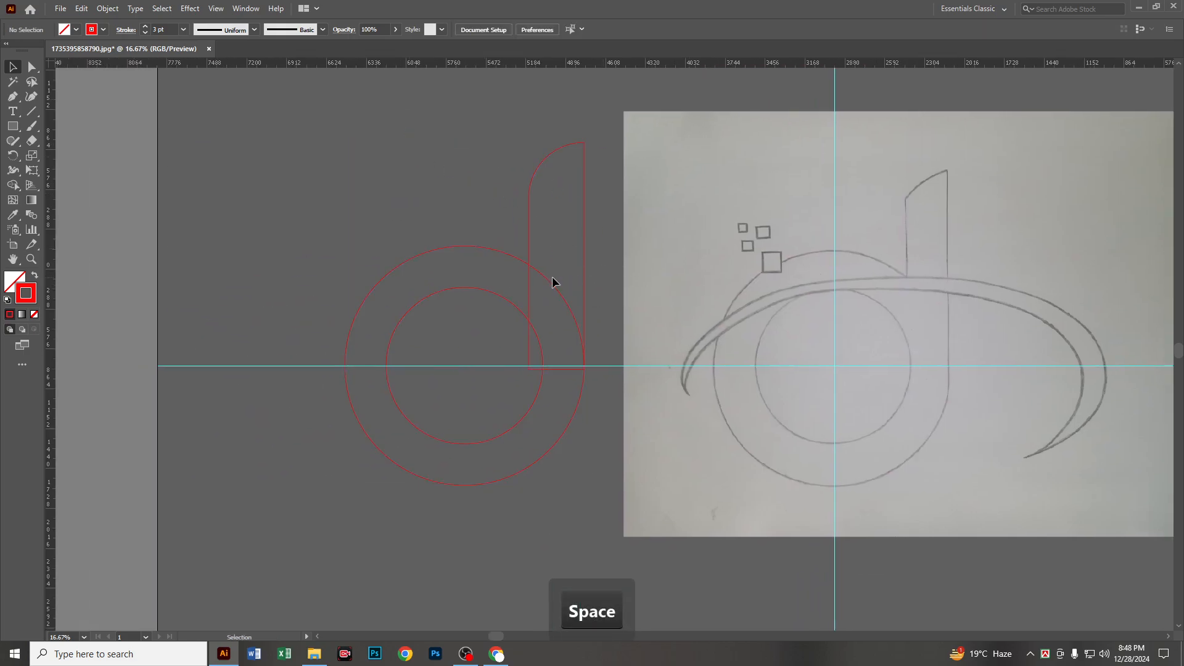
# Merge the stem with the ring using Shape Builder and subtract the inner circle to form the letter d.
pyautogui.click(531, 330)
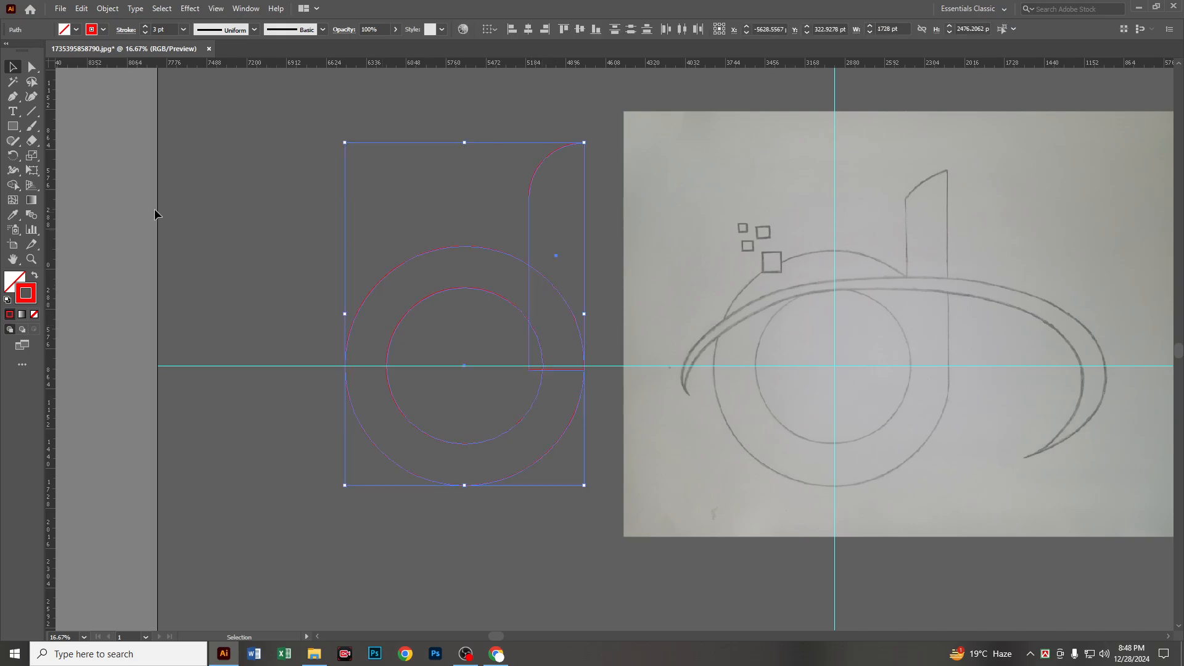
pyautogui.click(14, 185)
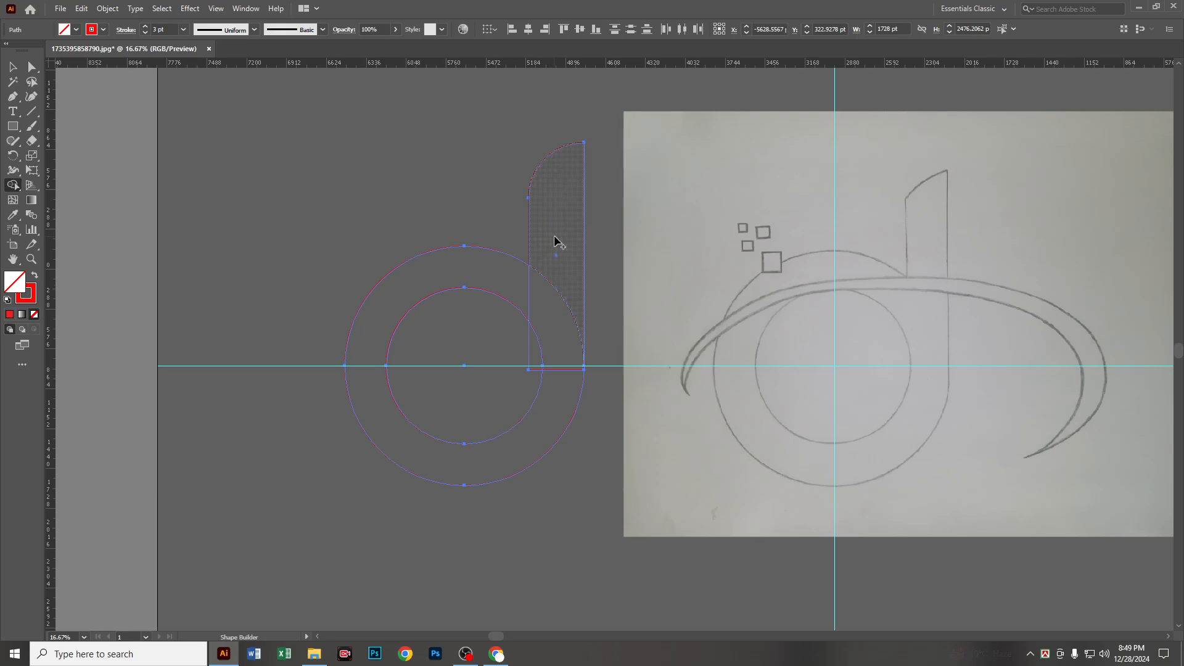
pyautogui.moveTo(557, 247)
pyautogui.mouseDown()
pyautogui.moveTo(563, 371)
pyautogui.moveTo(497, 357)
pyautogui.mouseUp()
pyautogui.press('alt')
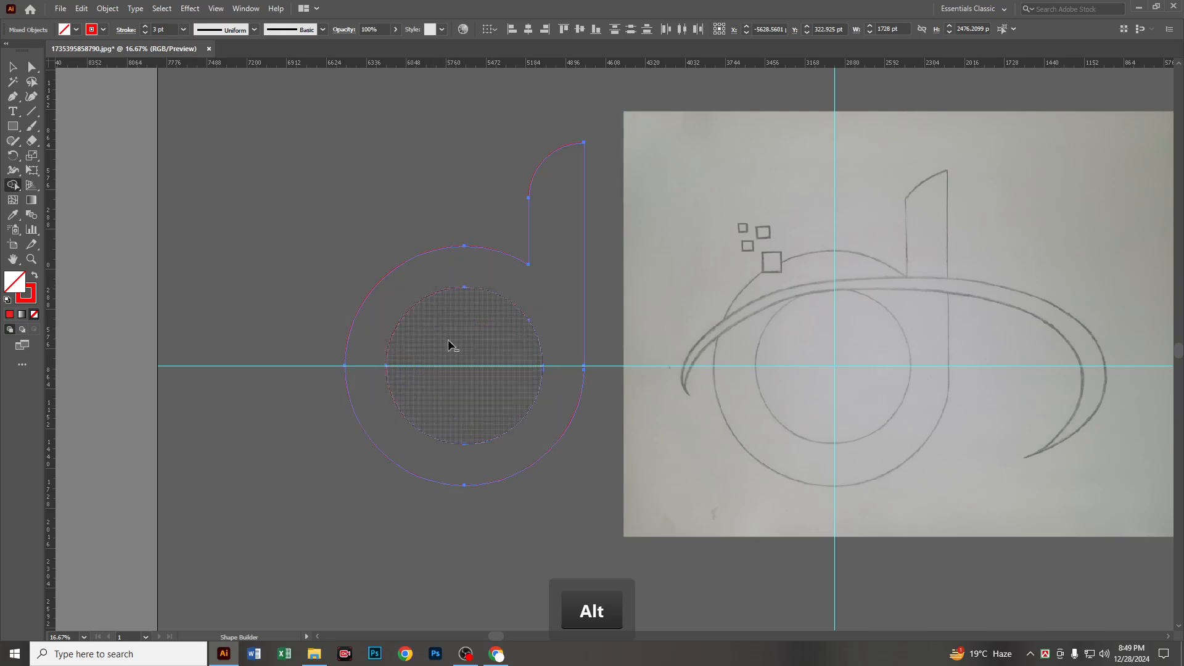
# Move the merged d back over the sketch, roughly matching the hand-drawn circles and stem.
pyautogui.click(13, 67)
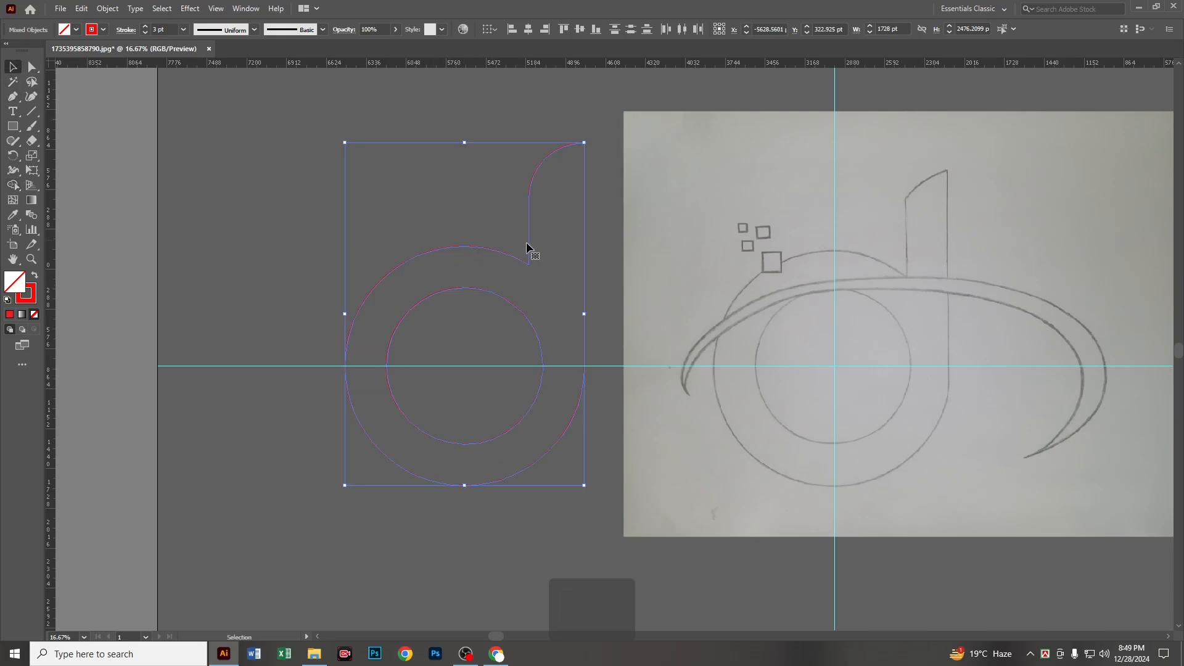
pyautogui.moveTo(540, 257)
pyautogui.mouseDown()
pyautogui.moveTo(753, 296)
pyautogui.moveTo(880, 287)
pyautogui.moveTo(913, 262)
pyautogui.moveTo(896, 261)
pyautogui.mouseUp()
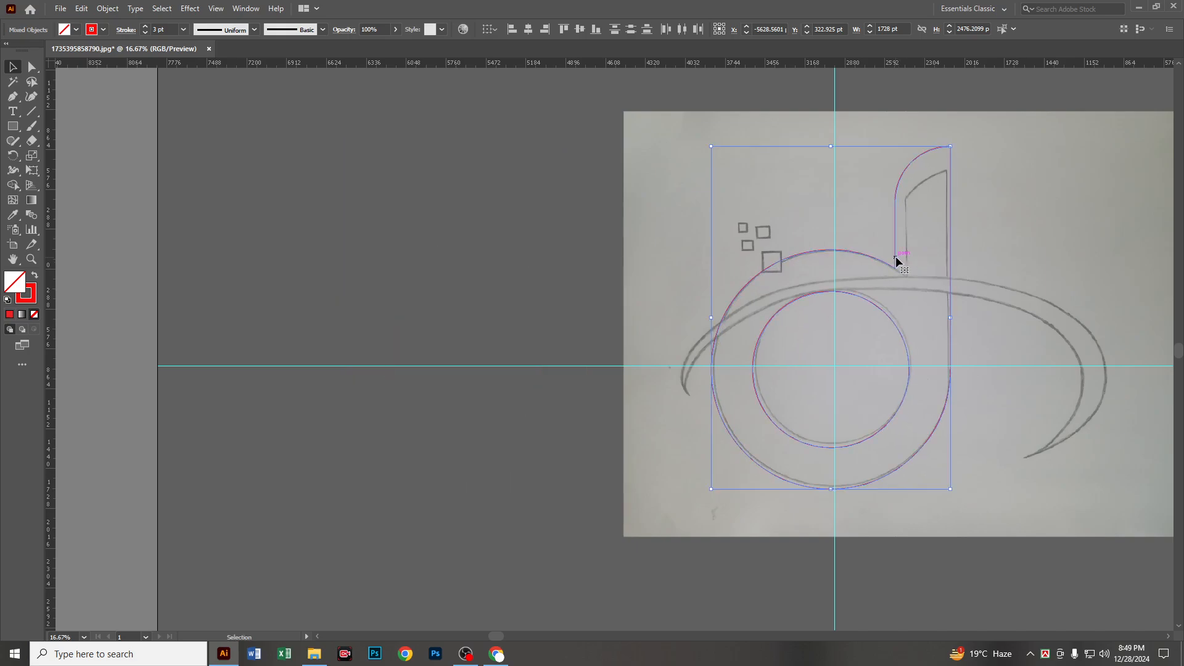
pyautogui.click(453, 305)
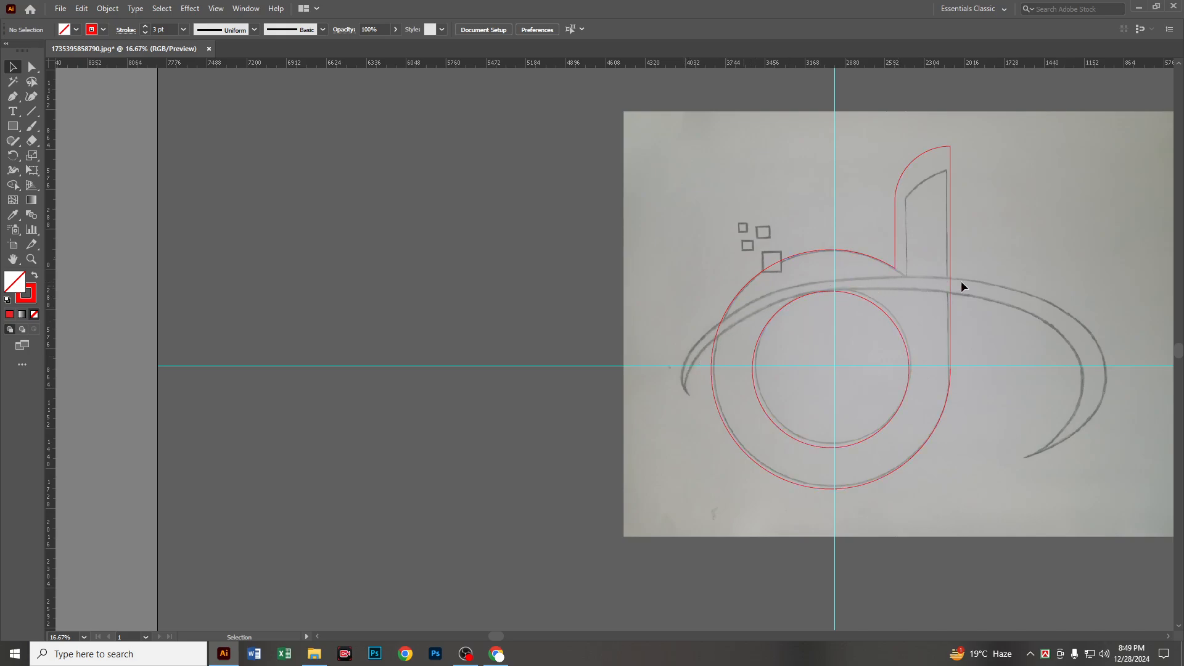
# Nudge the d shape about 25 pt right and 7 pt up to centre it on the vertical guide and the sketched circles.
pyautogui.click(894, 415)
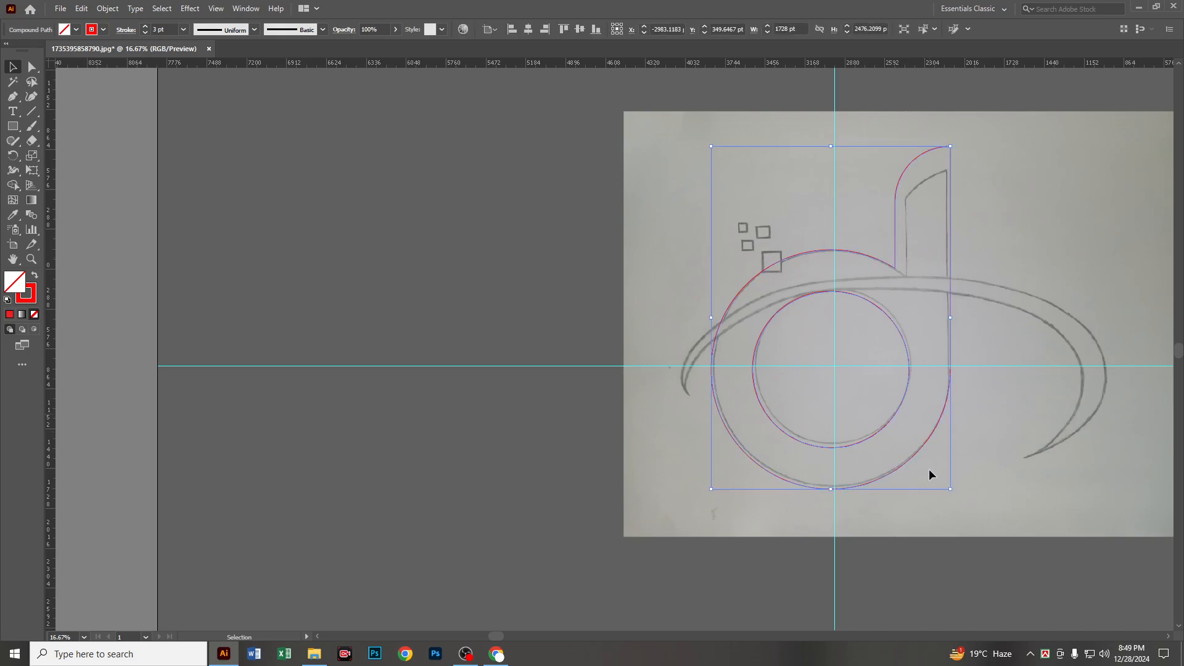
pyautogui.press('Right')
pyautogui.press('Right')
pyautogui.press('Right')
pyautogui.press('Right')
pyautogui.press('Right')
pyautogui.press('Right')
pyautogui.press('Right')
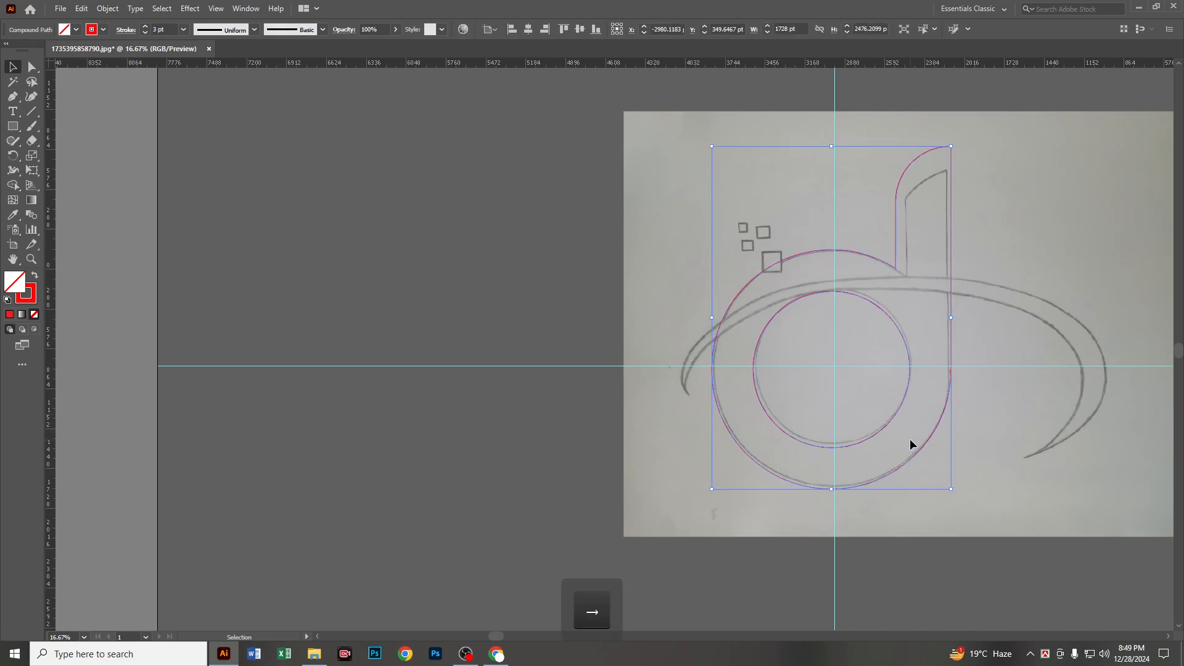
pyautogui.press('Right')
pyautogui.press('Right')
pyautogui.press('Right')
pyautogui.press('Right')
pyautogui.press('Right')
pyautogui.press('Right')
pyautogui.press('Right')
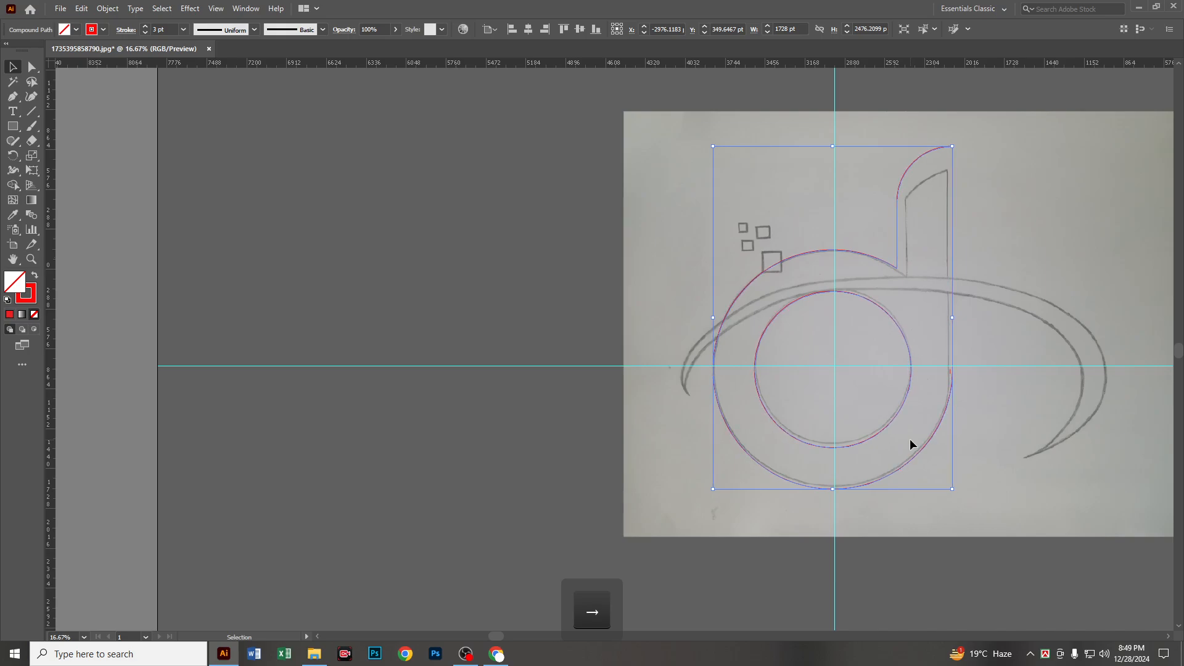
pyautogui.press('Right')
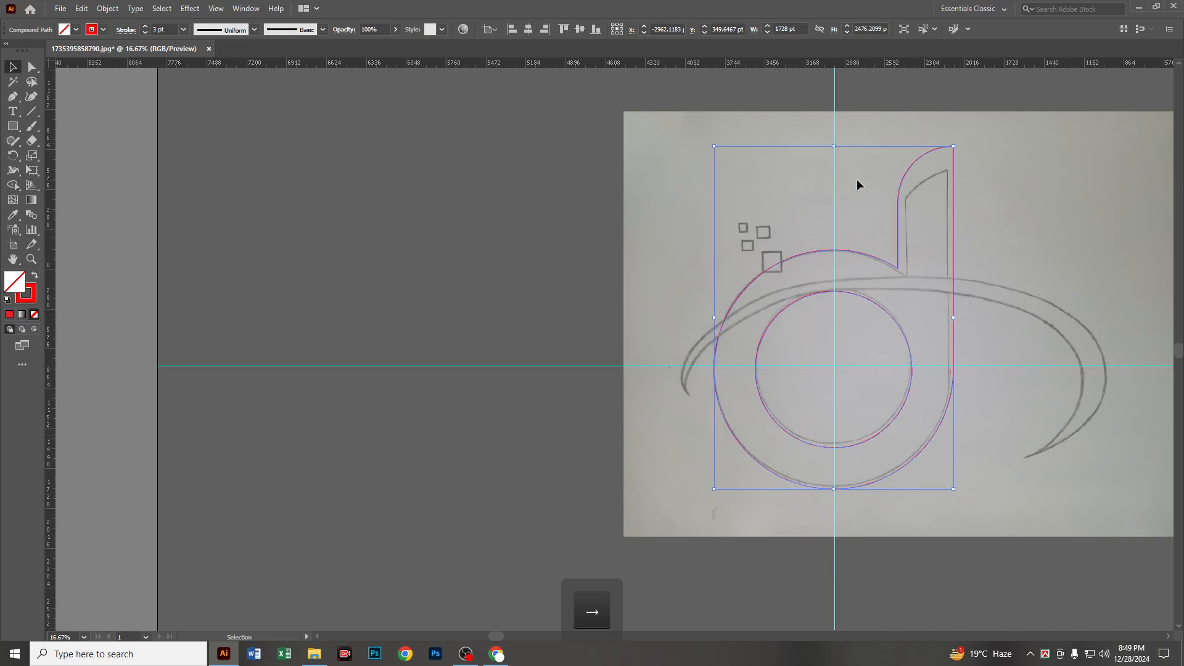
pyautogui.press('Right')
pyautogui.press('Right')
pyautogui.press('Right')
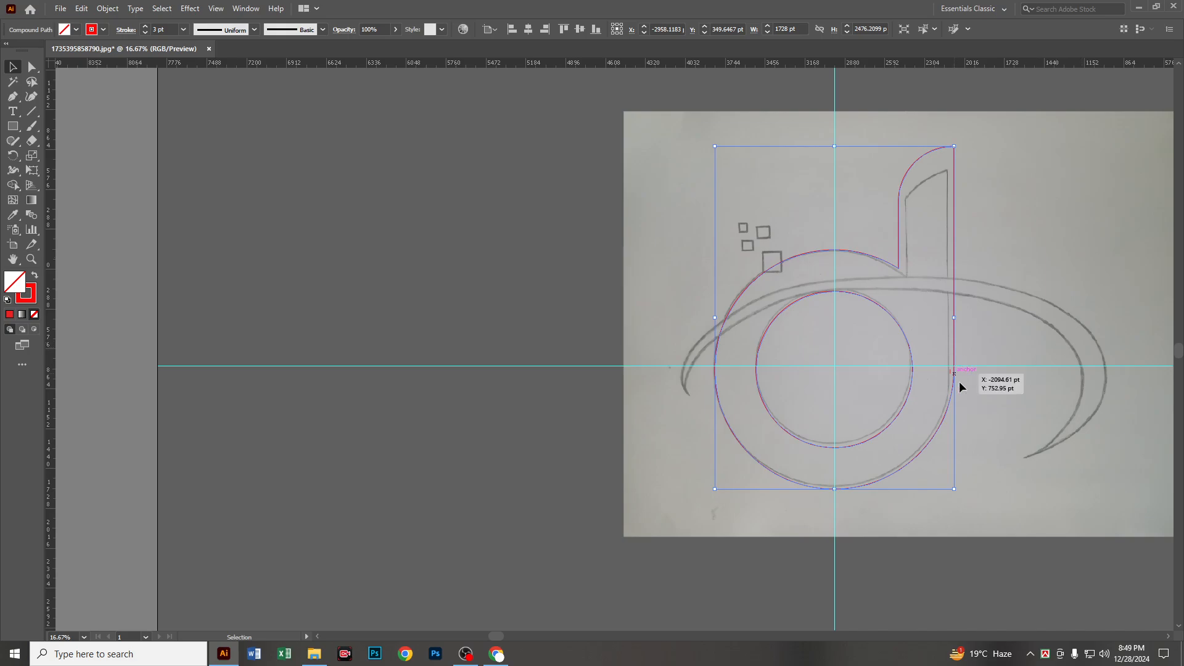
pyautogui.press('Up')
pyautogui.press('Up')
pyautogui.press('Up')
pyautogui.press('Up')
pyautogui.press('Up')
pyautogui.press('Up')
pyautogui.press('Up')
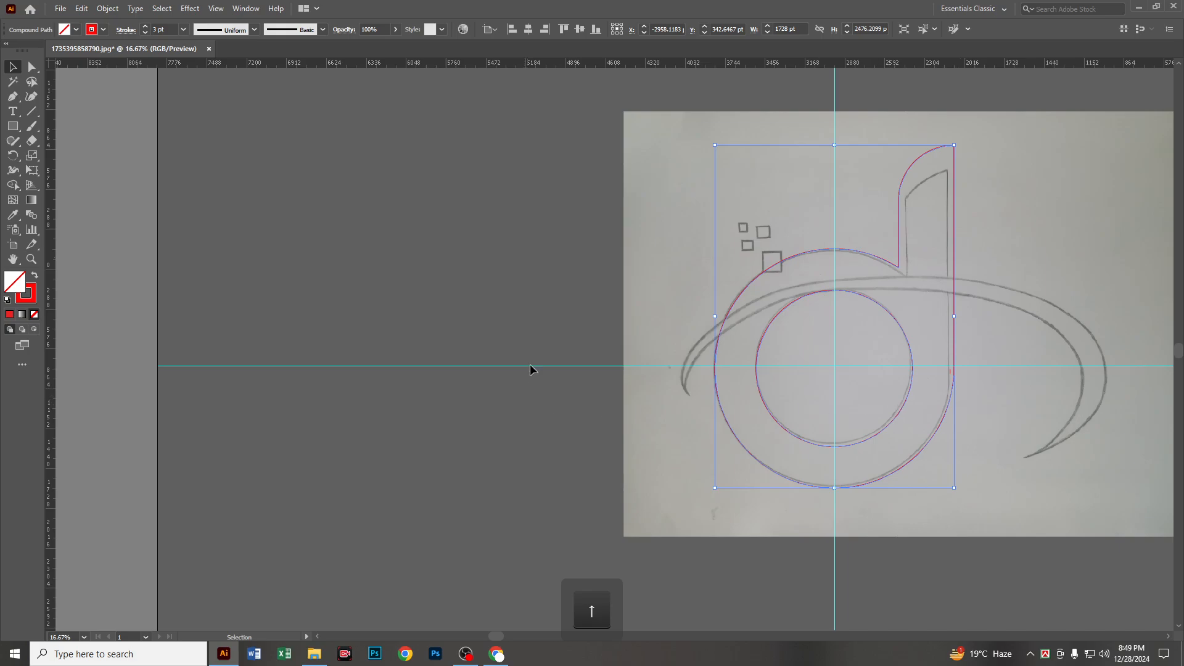
# Lock the d shape in place over the sketch.
pyautogui.click(984, 196)
pyautogui.click(956, 184)
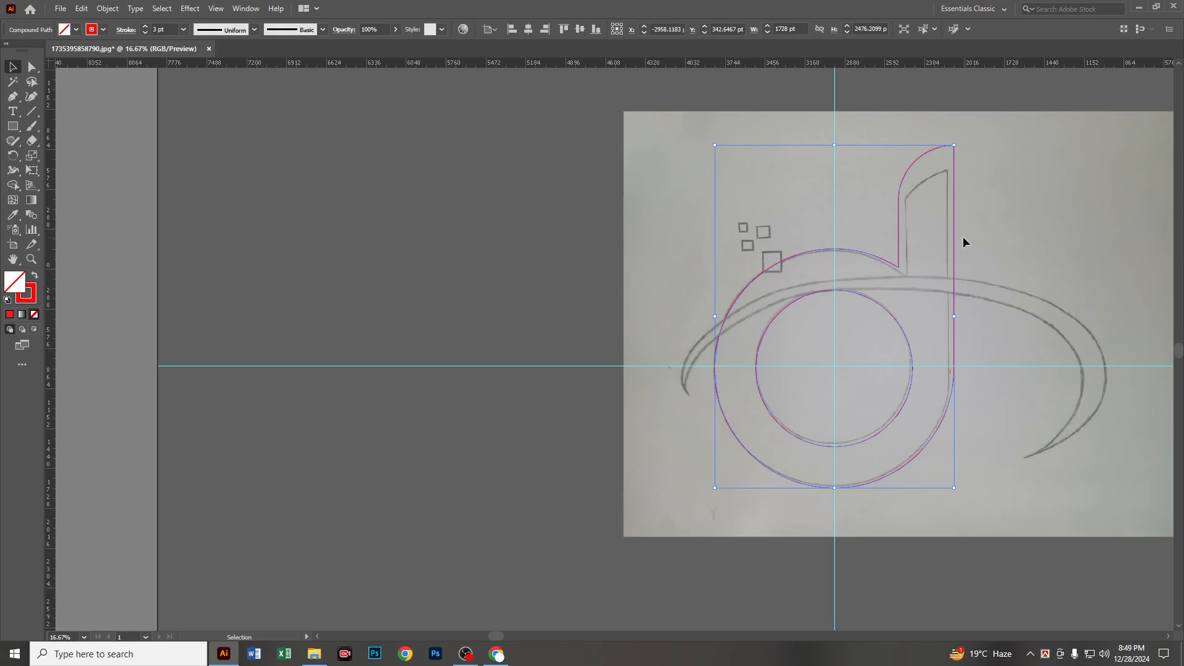
pyautogui.keyDown('ctrl'); pyautogui.click(963, 240); pyautogui.keyUp('ctrl')
pyautogui.hotkey('ctrl', '2')
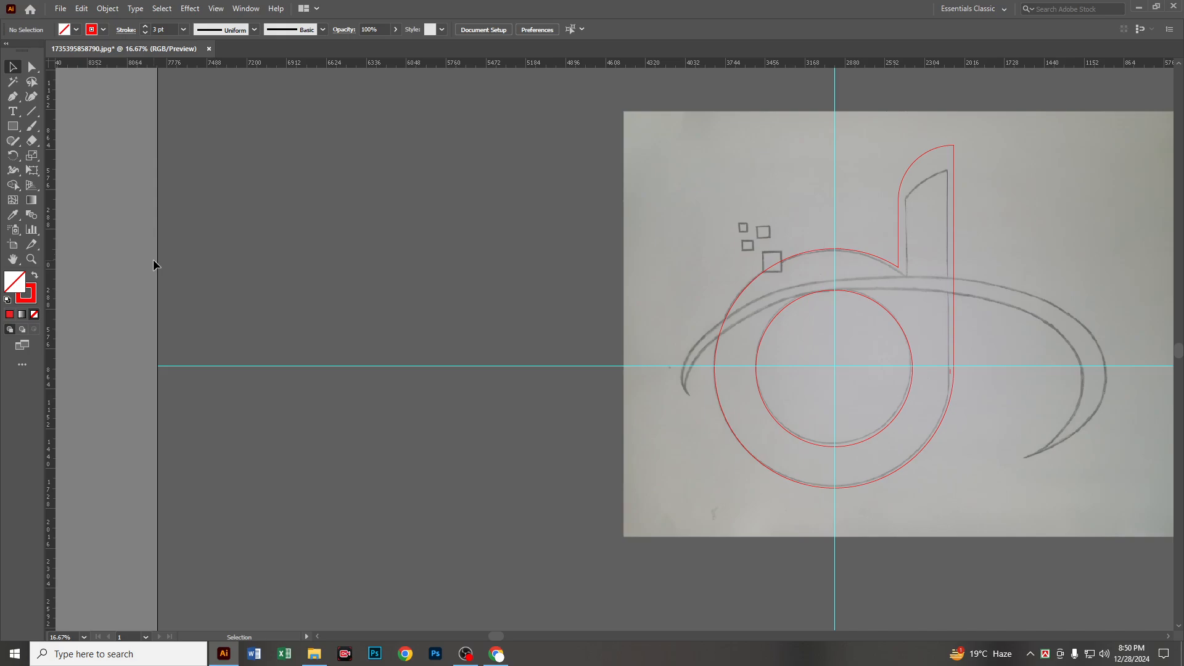
# Draw an ellipse about 3037 by 1450 pt and move it over the swoosh's outer curve.
pyautogui.click(13, 127)
pyautogui.moveTo(13, 133); pyautogui.dragTo(78, 155)
pyautogui.moveTo(658, 316); pyautogui.dragTo(1077, 517)
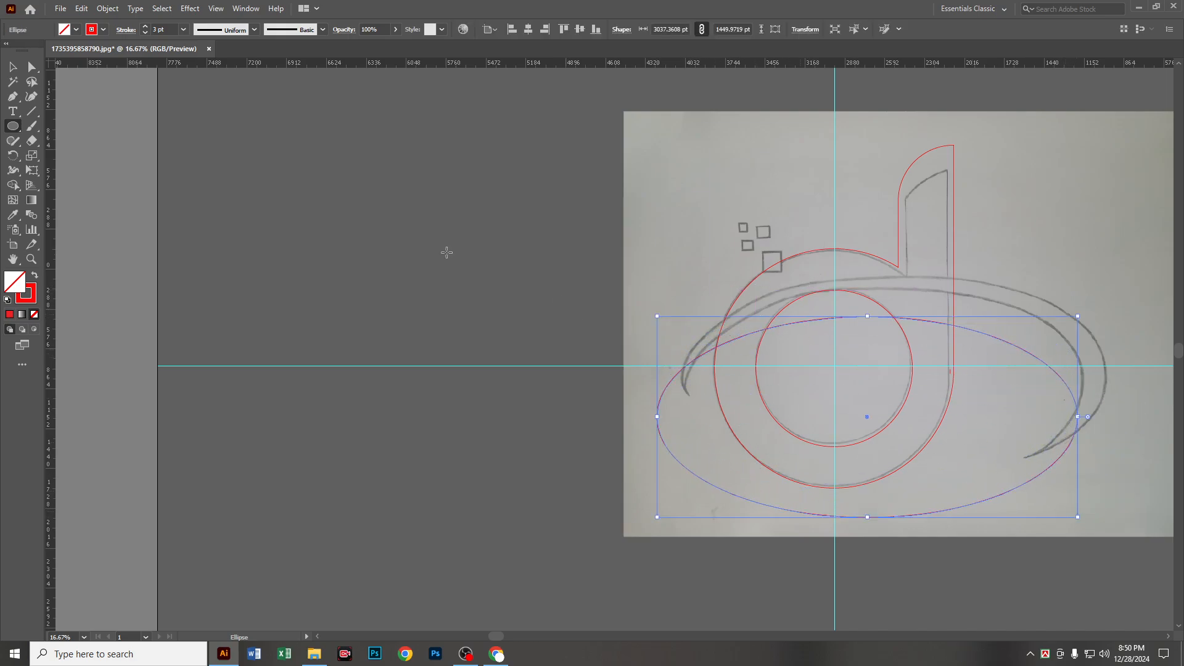
pyautogui.click(13, 66)
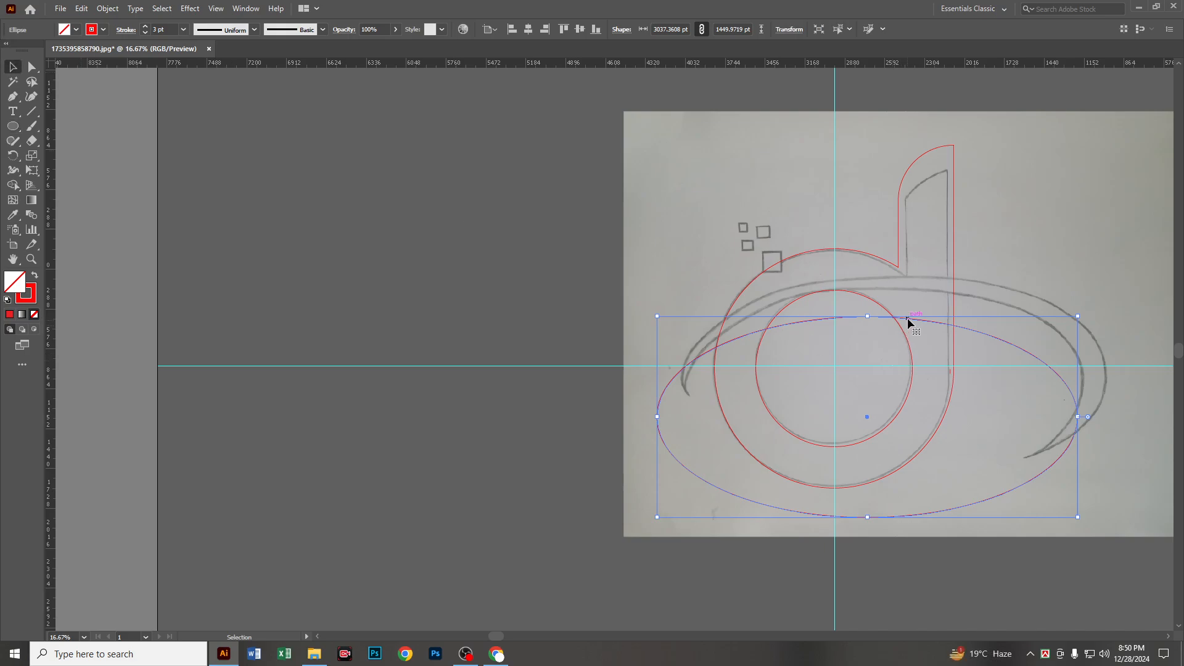
pyautogui.moveTo(909, 321); pyautogui.dragTo(919, 282)
pyautogui.moveTo(925, 282); pyautogui.dragTo(936, 275)
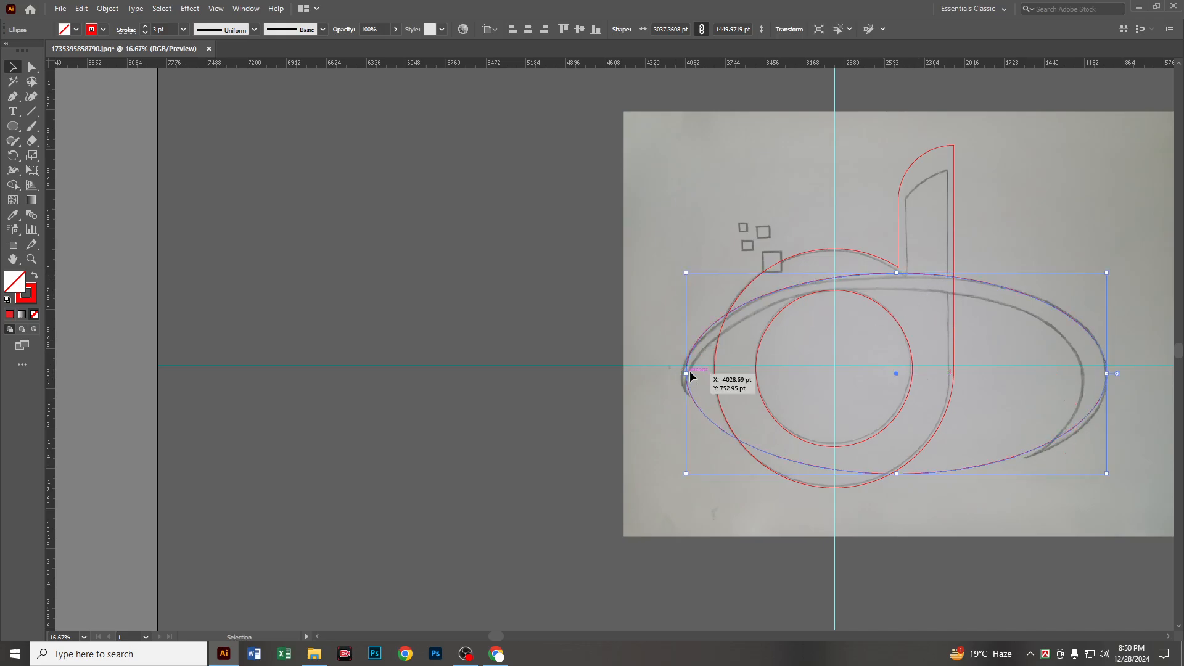
# Resize the ellipse to about 3100 by 1559 pt, fitting its ends to the outer curve of the sketched swoosh.
pyautogui.moveTo(685, 374); pyautogui.dragTo(681, 373)
pyautogui.moveTo(894, 274); pyautogui.dragTo(898, 278)
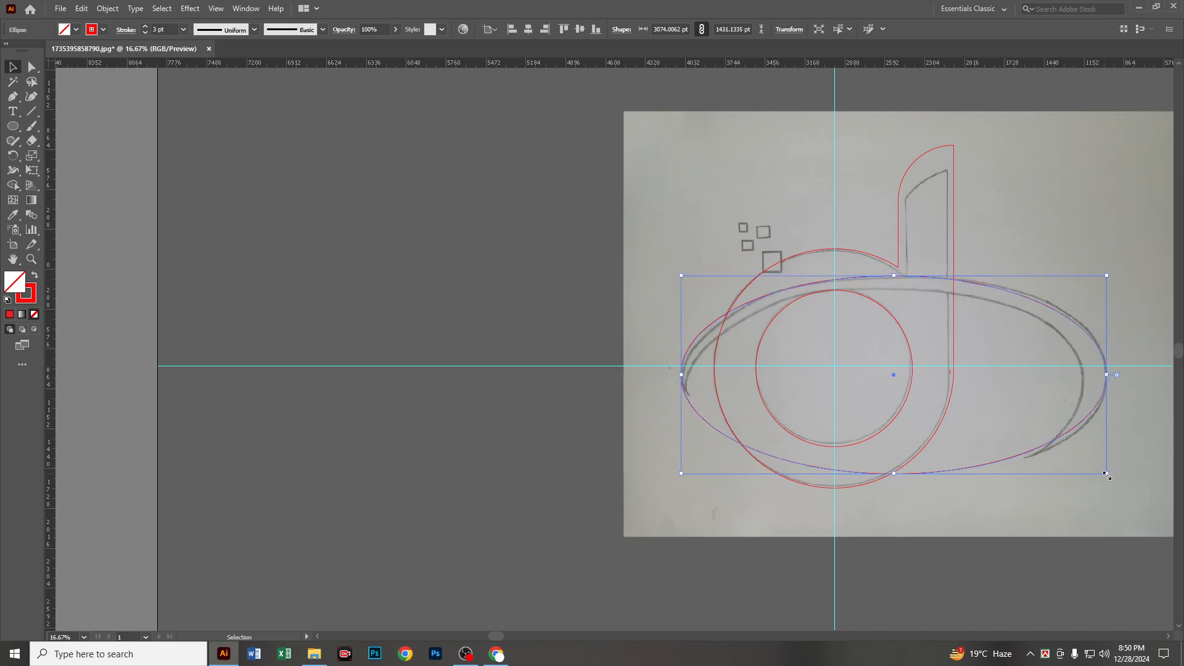
pyautogui.moveTo(1106, 474); pyautogui.dragTo(1106, 482)
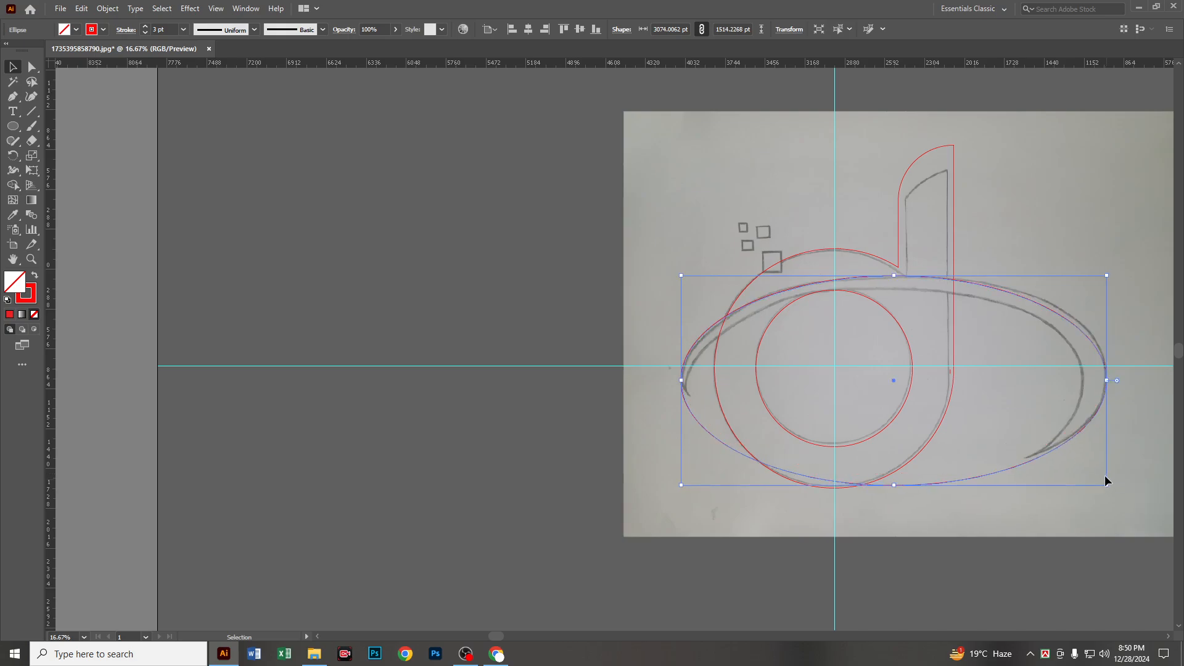
pyautogui.moveTo(1107, 274); pyautogui.dragTo(1111, 271)
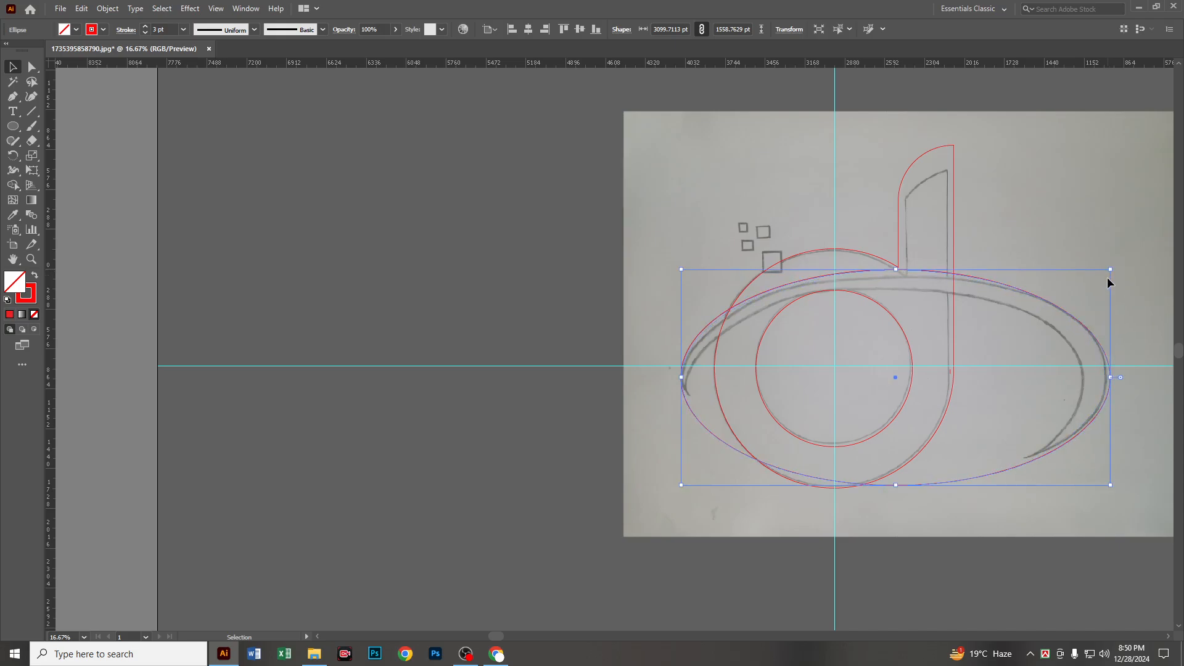
pyautogui.click(1037, 197)
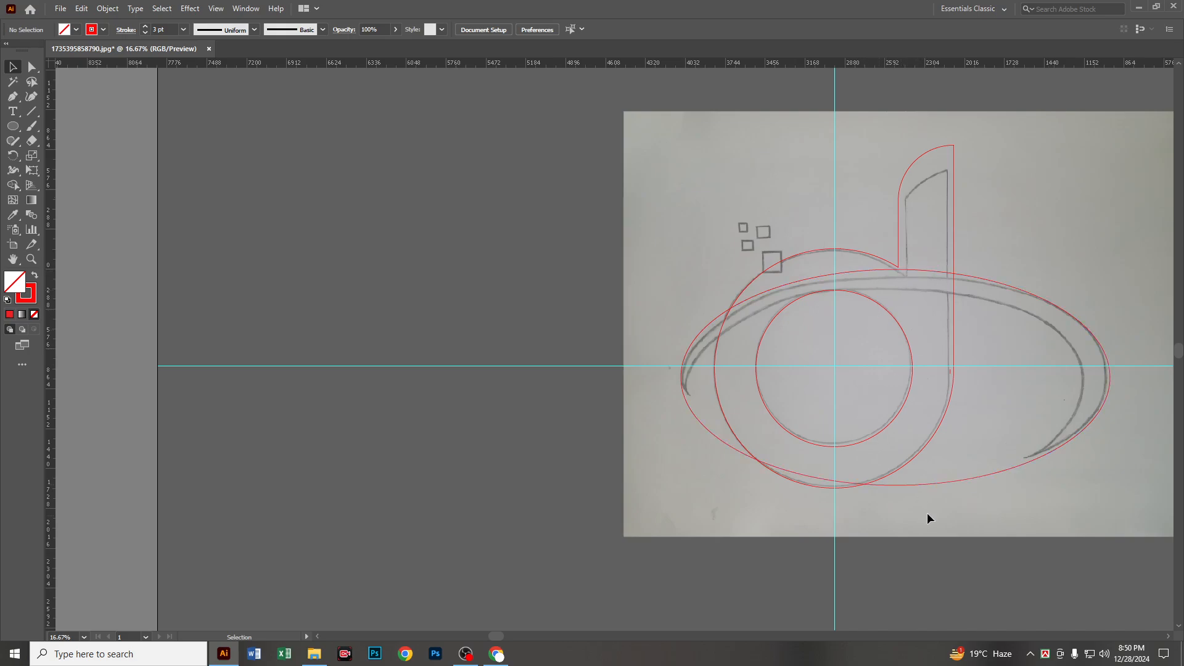
# Paste a copy of the ellipse in front and reshape it to about 2913 by 1652 pt, following the swoosh's inner curve.
pyautogui.click(929, 486)
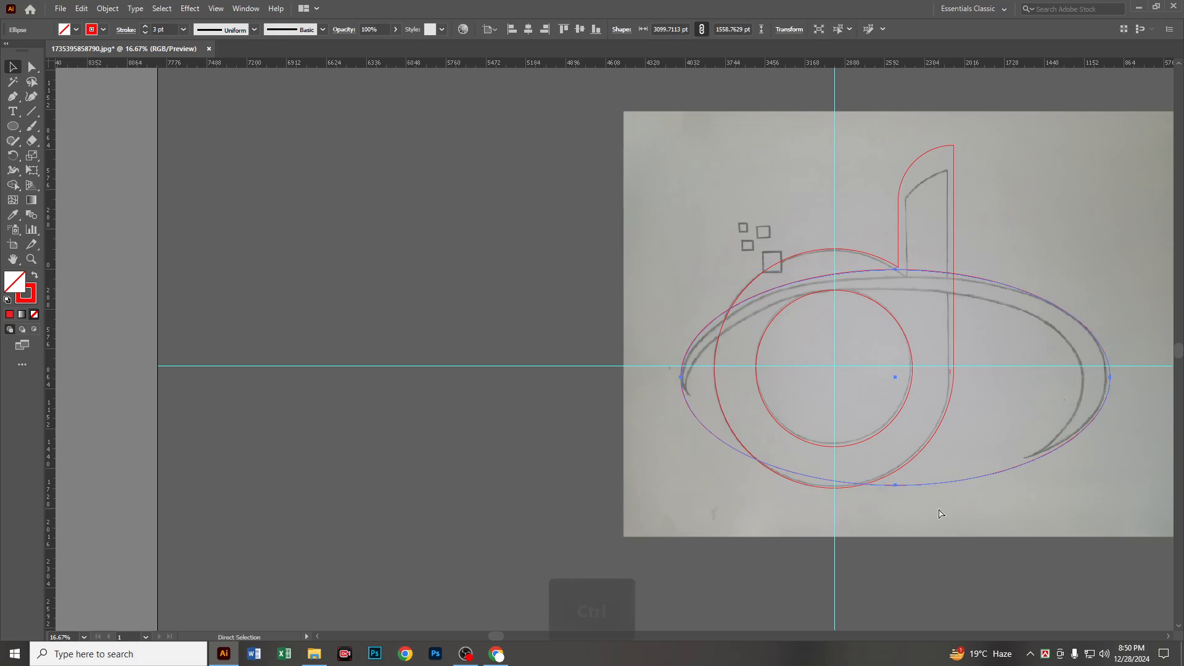
pyautogui.hotkey('ctrl', 'c')
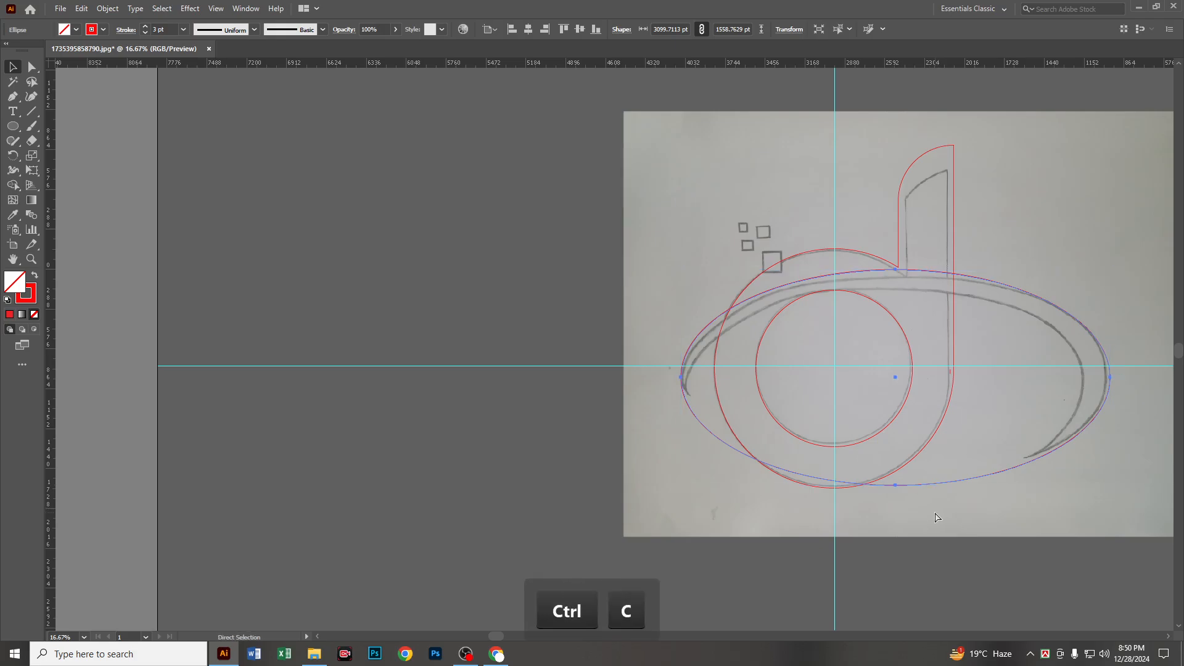
pyautogui.hotkey('ctrl', 'f')
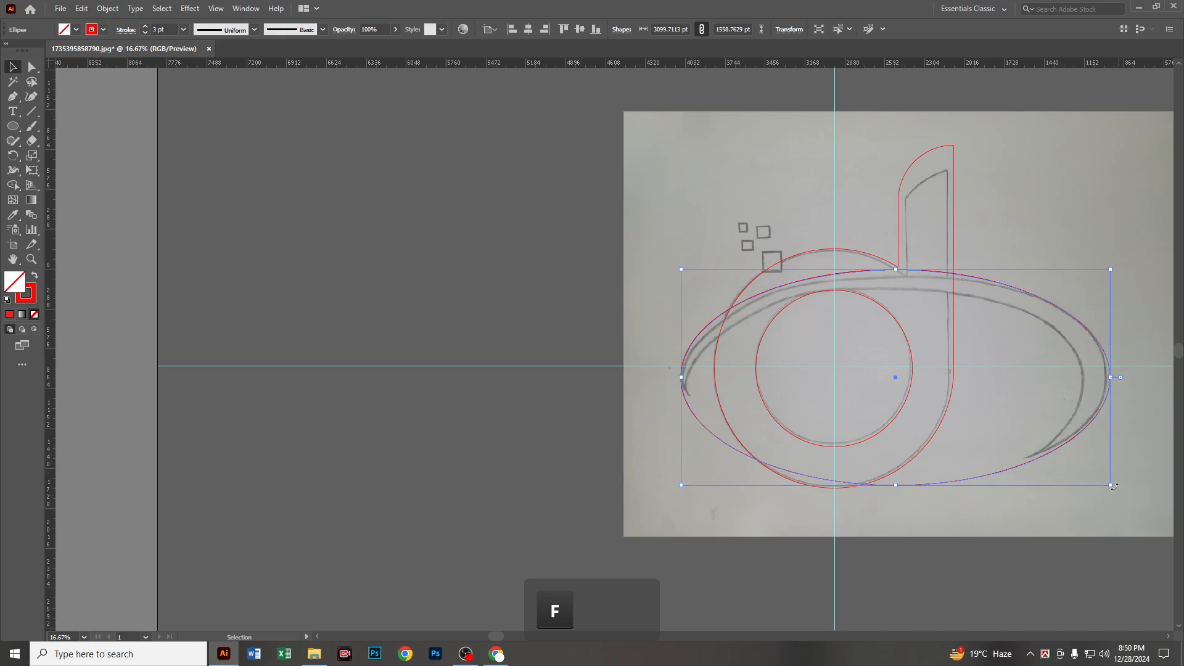
pyautogui.moveTo(1112, 486); pyautogui.dragTo(1078, 508)
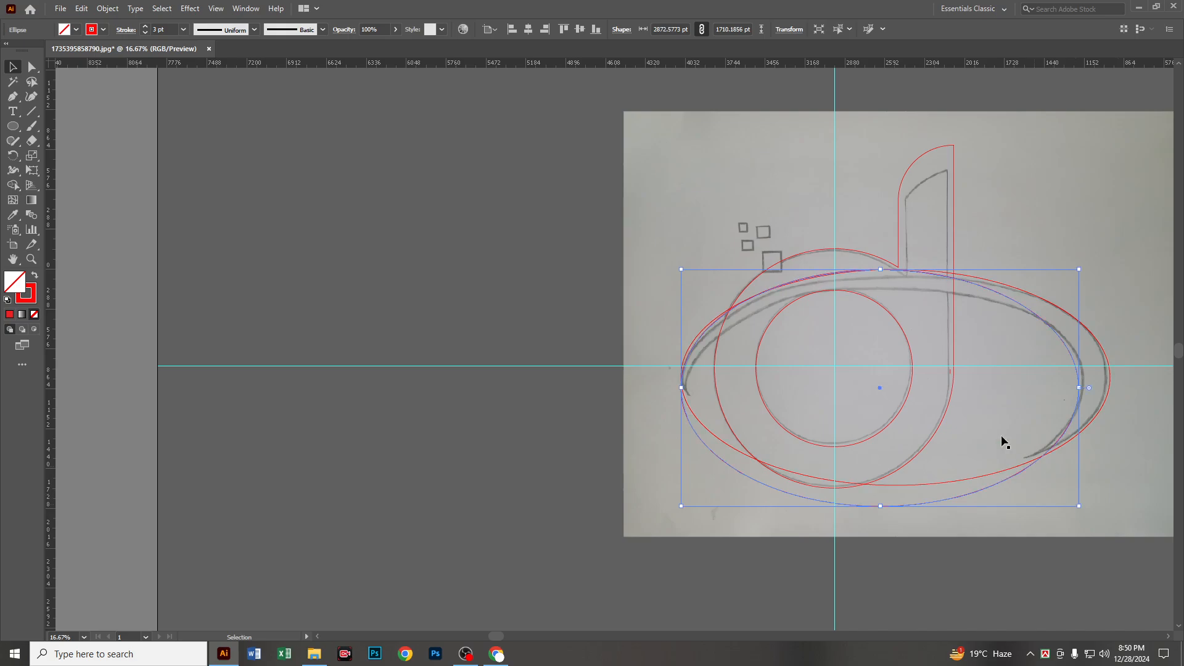
pyautogui.moveTo(880, 269)
pyautogui.mouseDown()
pyautogui.moveTo(881, 284)
pyautogui.moveTo(893, 280)
pyautogui.mouseUp()
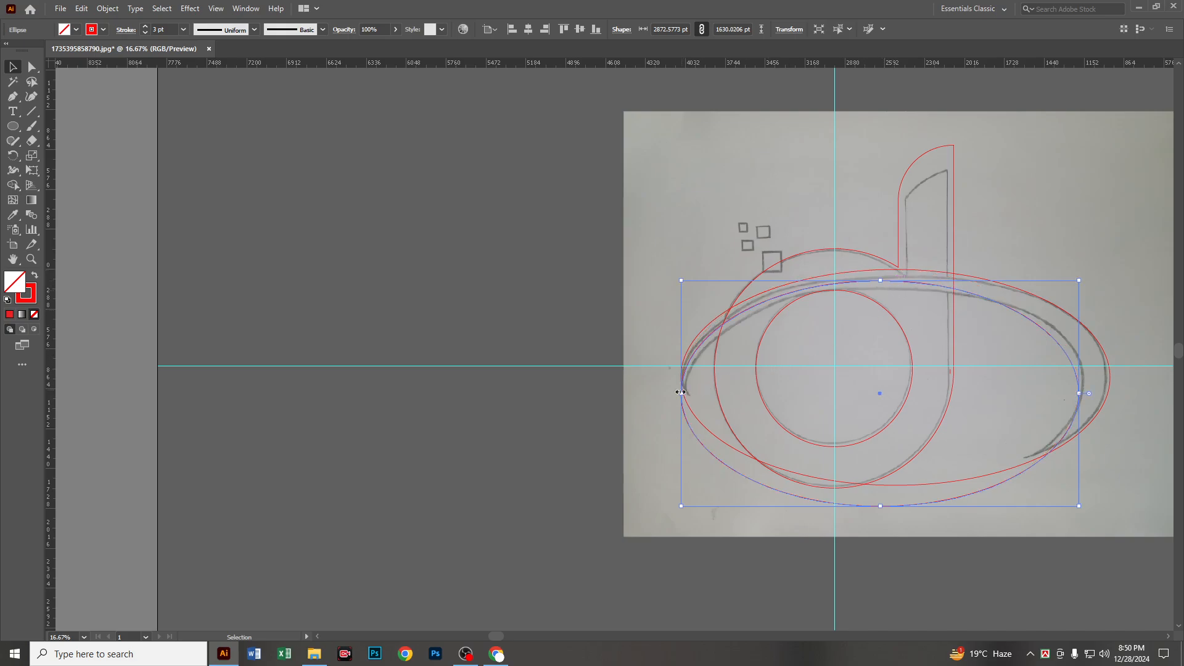
pyautogui.moveTo(680, 392); pyautogui.dragTo(685, 395)
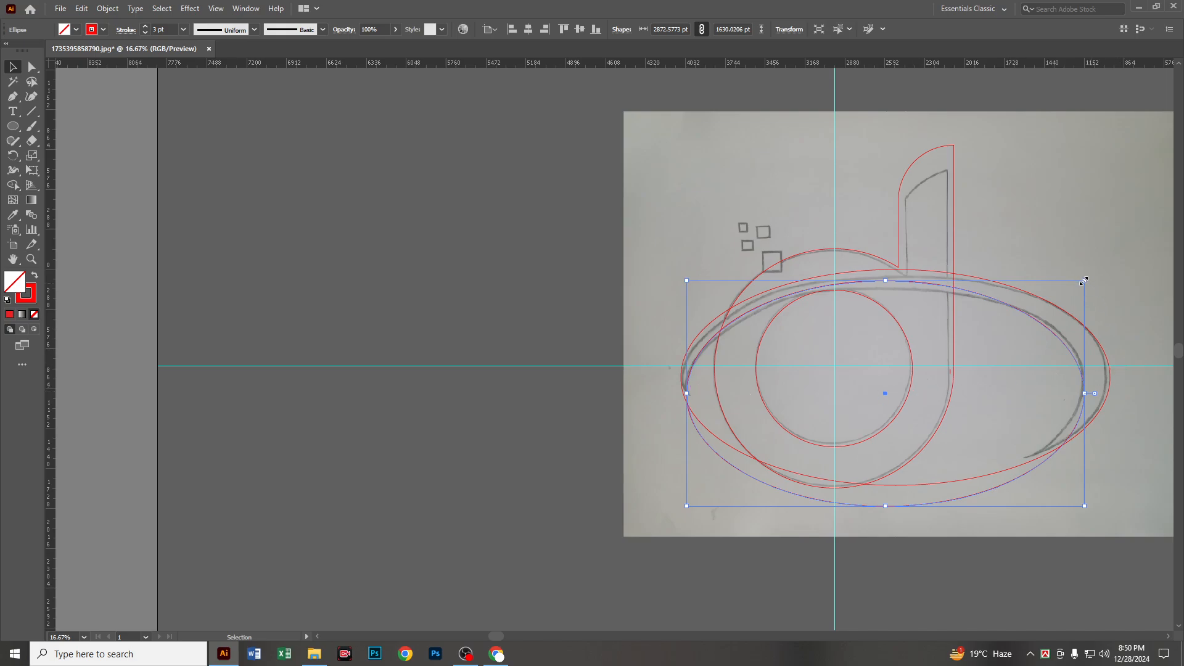
pyautogui.moveTo(1083, 280); pyautogui.dragTo(1091, 279)
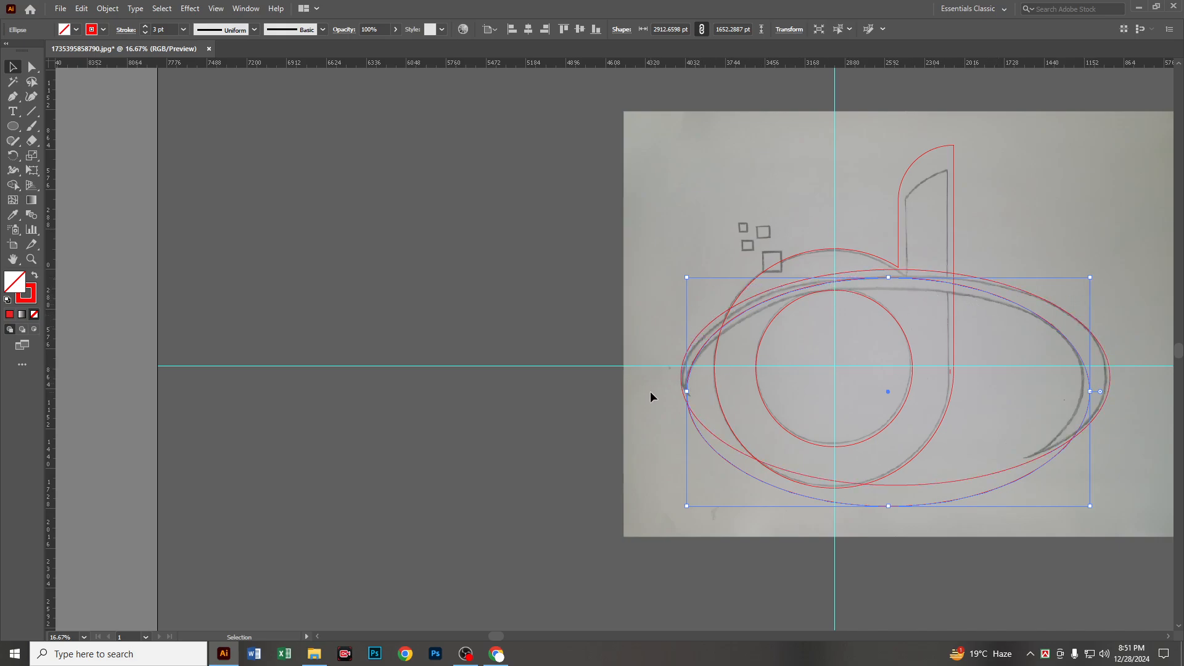
# Remove the lower regions of the two overlapping ellipses with Shape Builder, leaving only the upper crescent of the swoosh.
pyautogui.keyDown('shift'); pyautogui.click(688, 411); pyautogui.keyUp('shift')
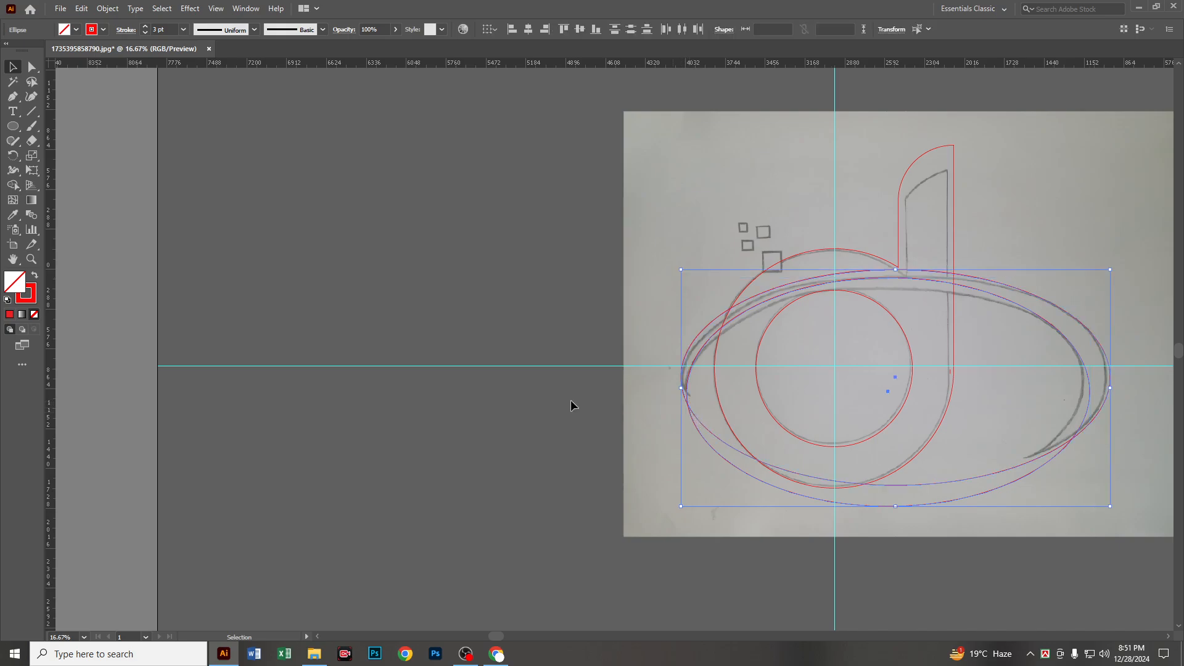
pyautogui.click(13, 189)
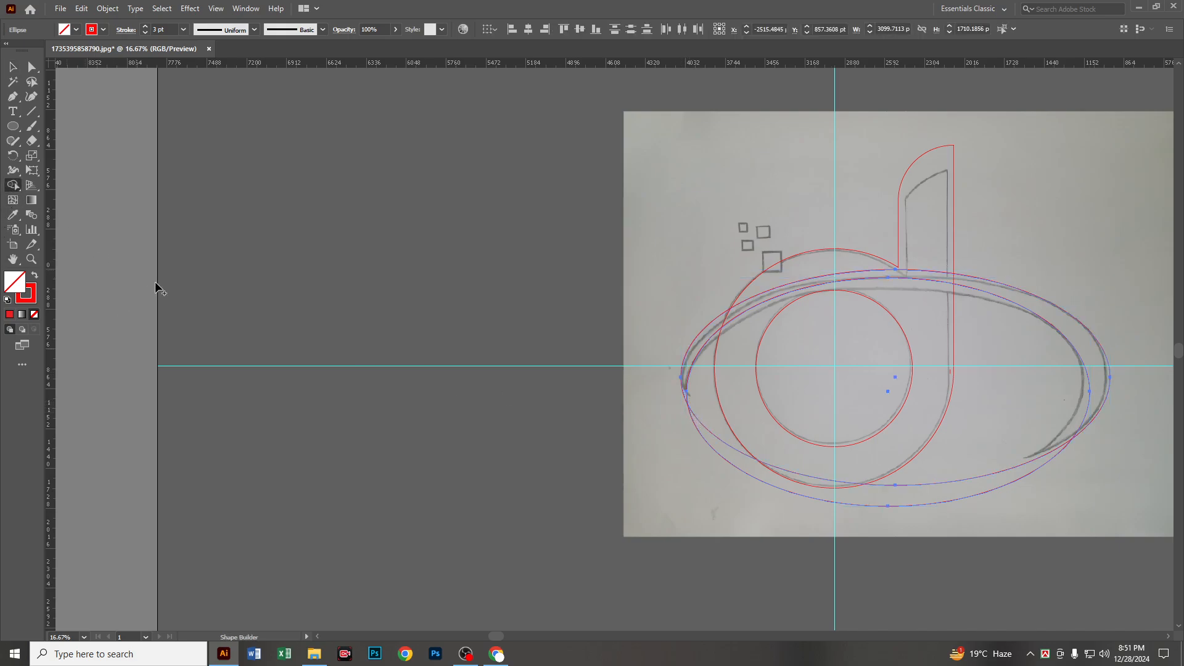
pyautogui.keyDown('alt'); pyautogui.click(746, 458); pyautogui.keyUp('alt')
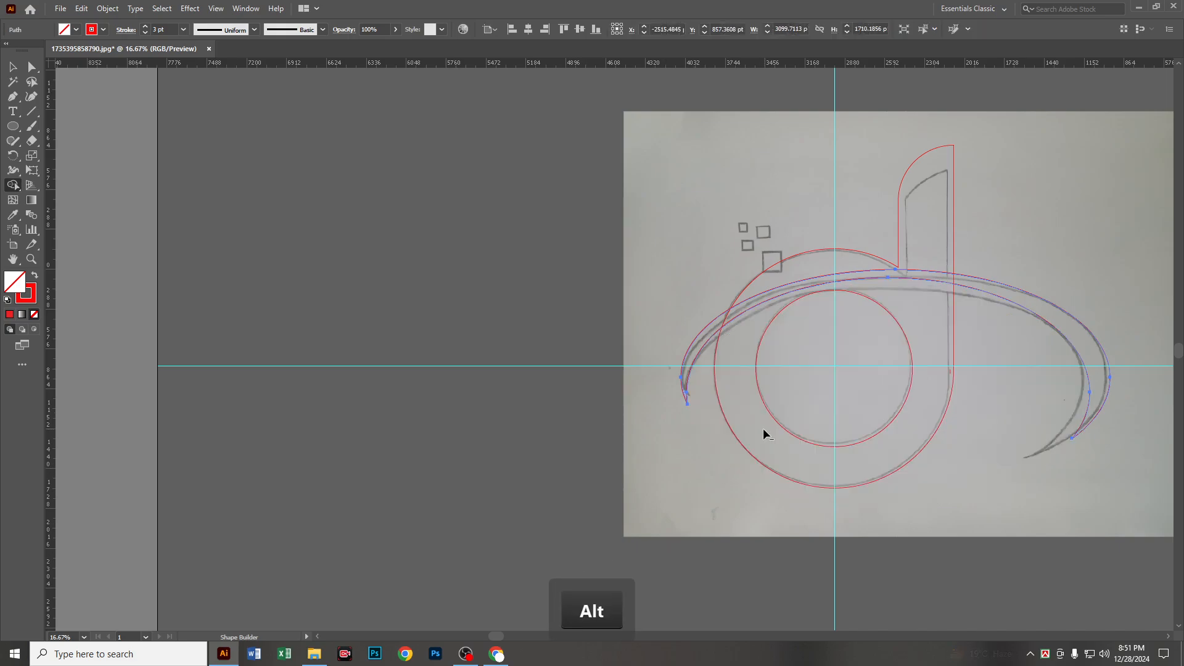
pyautogui.moveTo(747, 470)
pyautogui.mouseDown()
pyautogui.moveTo(841, 375)
pyautogui.moveTo(851, 401)
pyautogui.mouseUp()
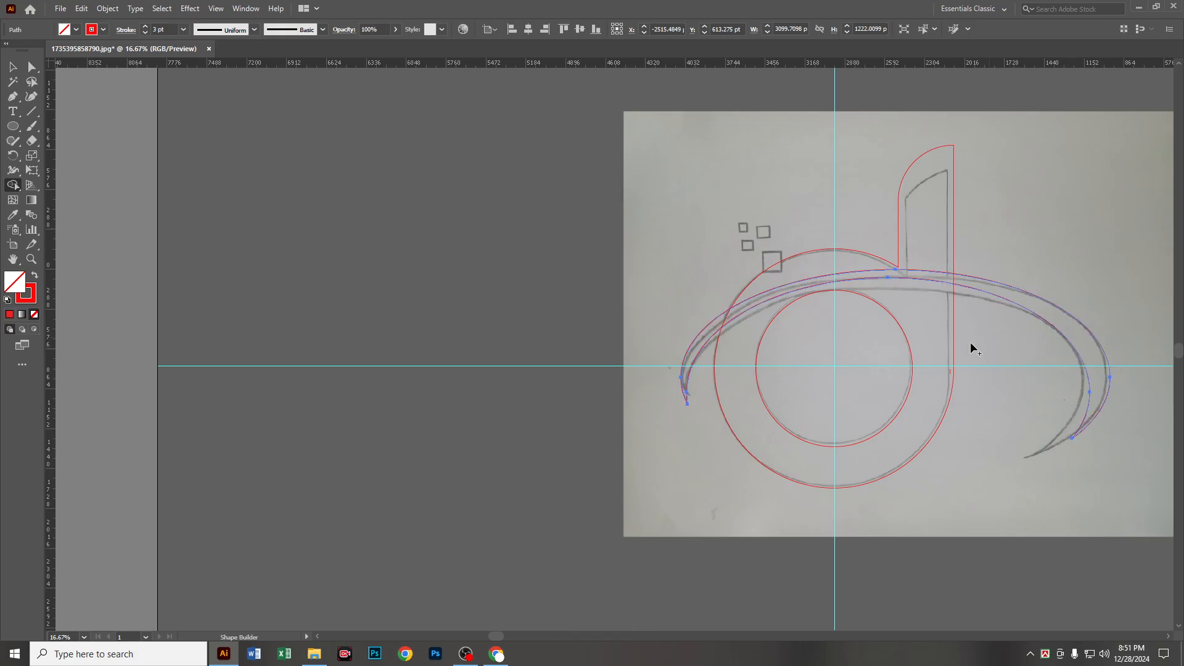
# Unlock all traced shapes while keeping only the sketch image locked, and move the d and swoosh onto the empty area left of the sketch.
pyautogui.click(11, 65)
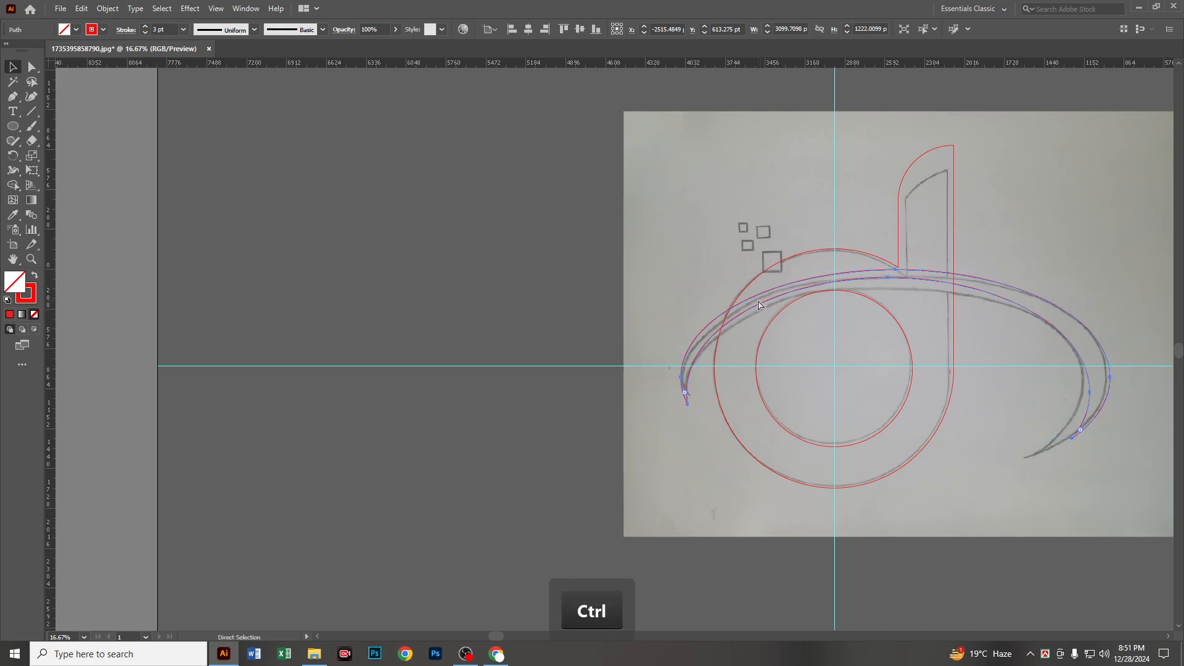
pyautogui.hotkey('ctrl', 'alt', '2')
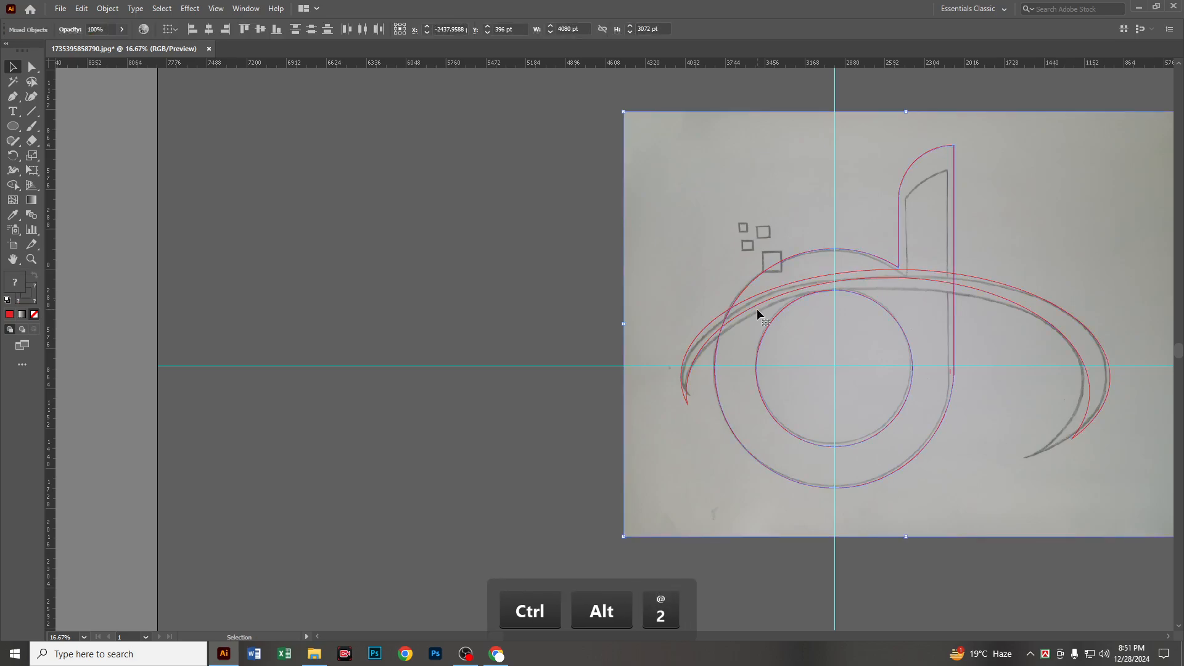
pyautogui.click(583, 220)
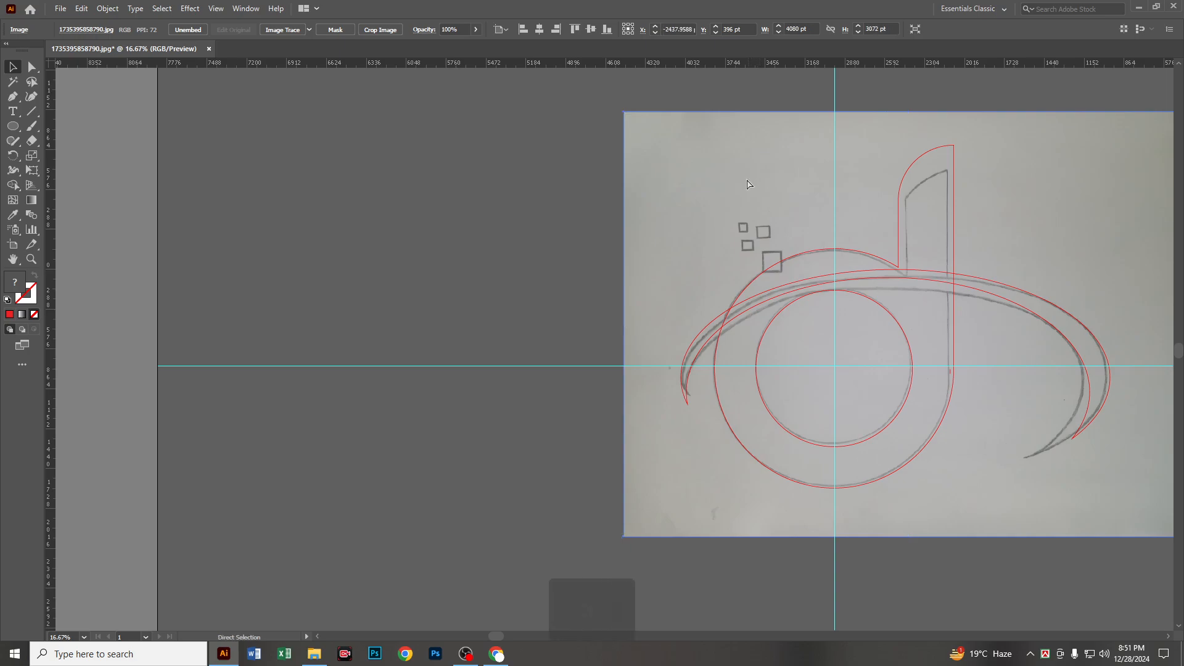
pyautogui.hotkey('ctrl', '2')
pyautogui.moveTo(723, 282); pyautogui.dragTo(276, 290)
pyautogui.click(490, 234)
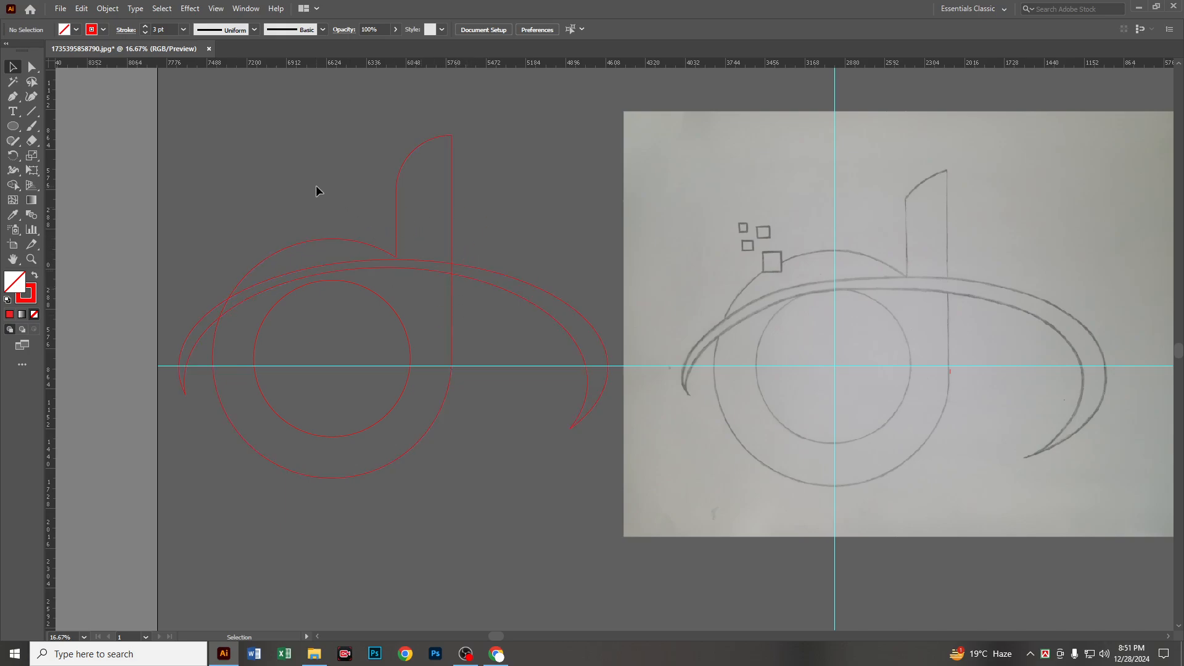
# Remove the red stroke from the d and swoosh and fill both shapes with a solid cyan.
pyautogui.moveTo(426, 333); pyautogui.dragTo(426, 337)
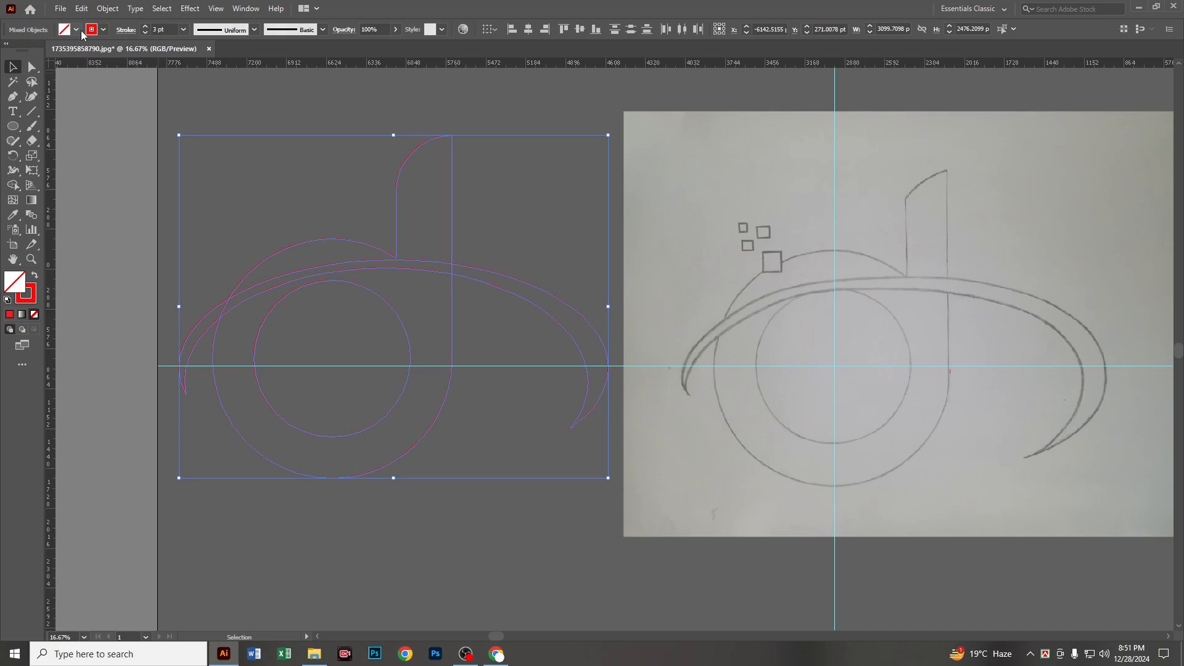
pyautogui.click(104, 30)
pyautogui.click(8, 50)
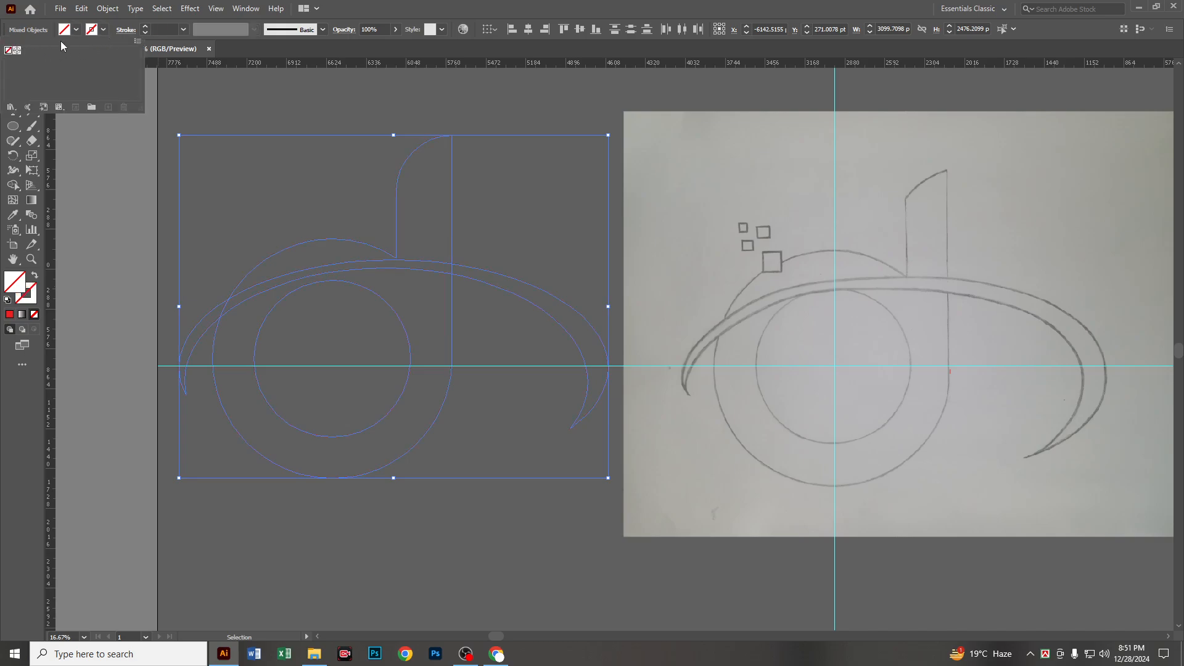
pyautogui.doubleClick(19, 280)
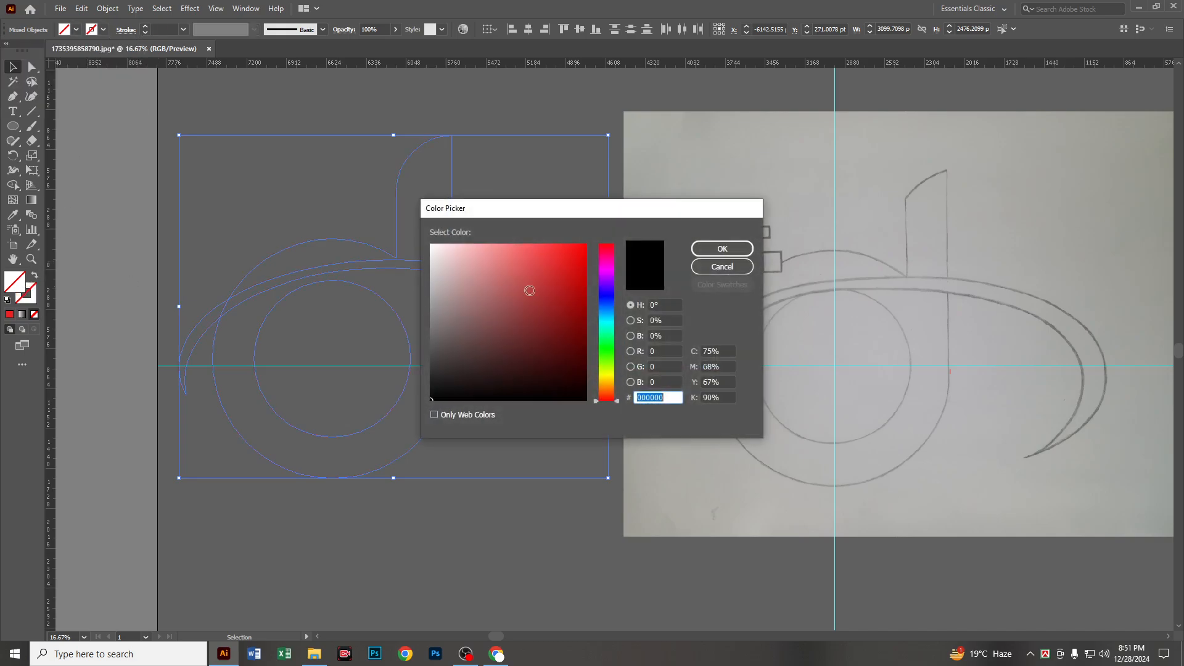
pyautogui.click(608, 318)
pyautogui.click(586, 271)
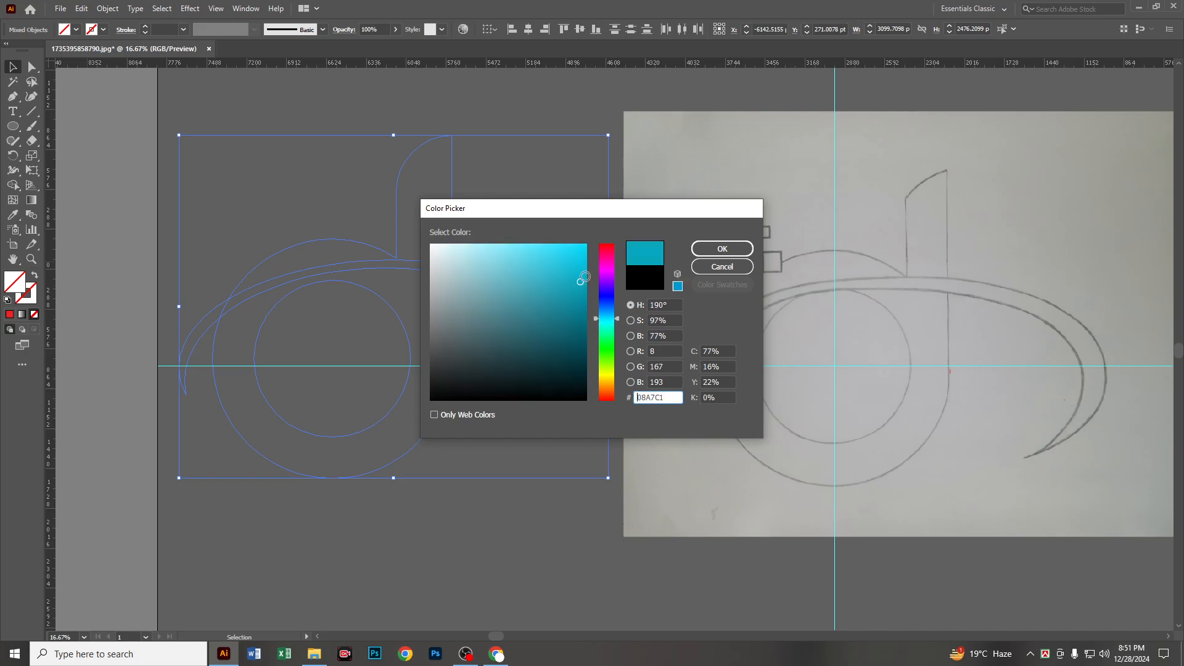
pyautogui.click(722, 248)
pyautogui.click(393, 96)
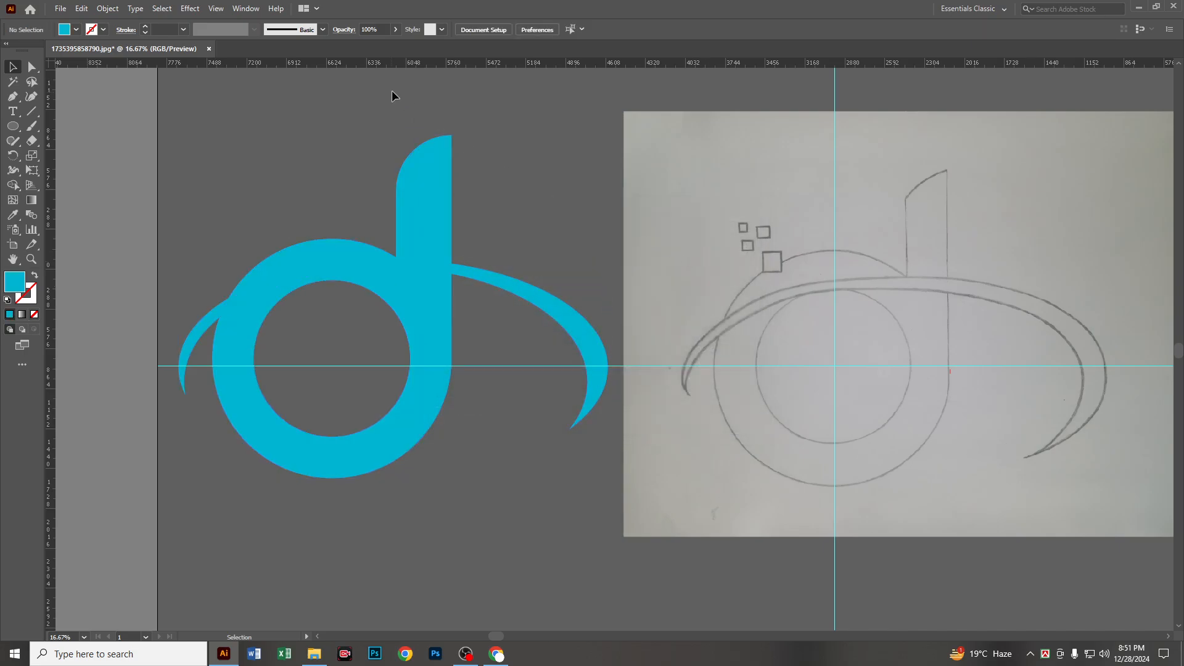
# Fill the swoosh with off-white #F7F7F7.
pyautogui.click(567, 307)
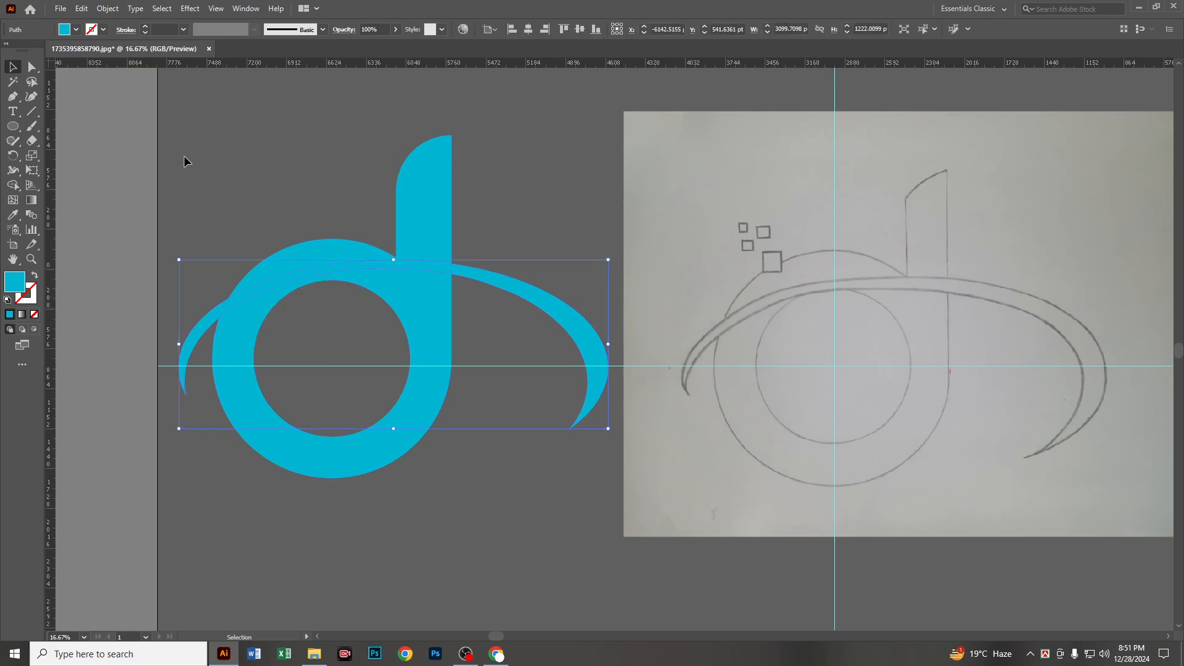
pyautogui.click(76, 29)
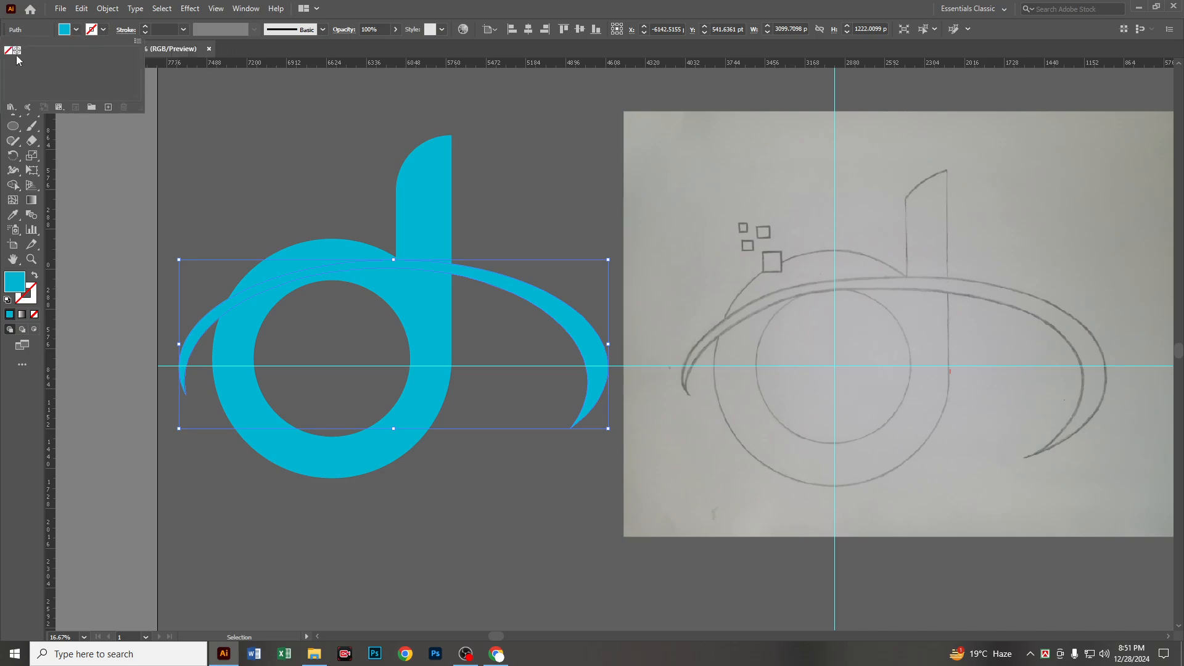
pyautogui.doubleClick(12, 288)
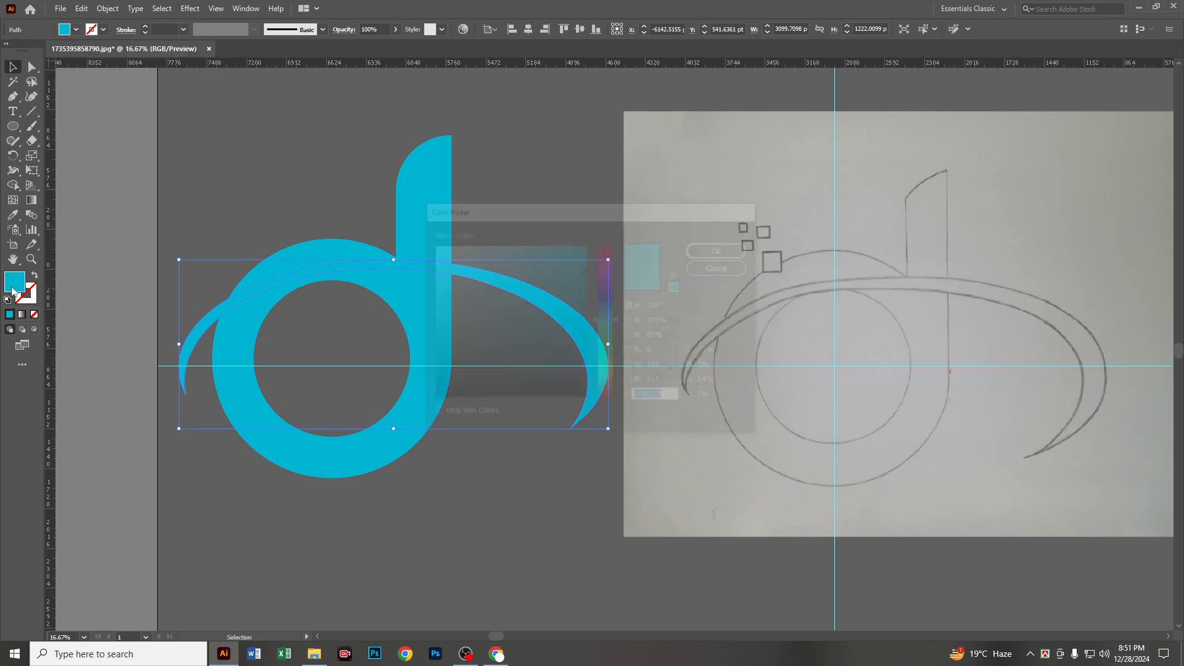
pyautogui.click(432, 245)
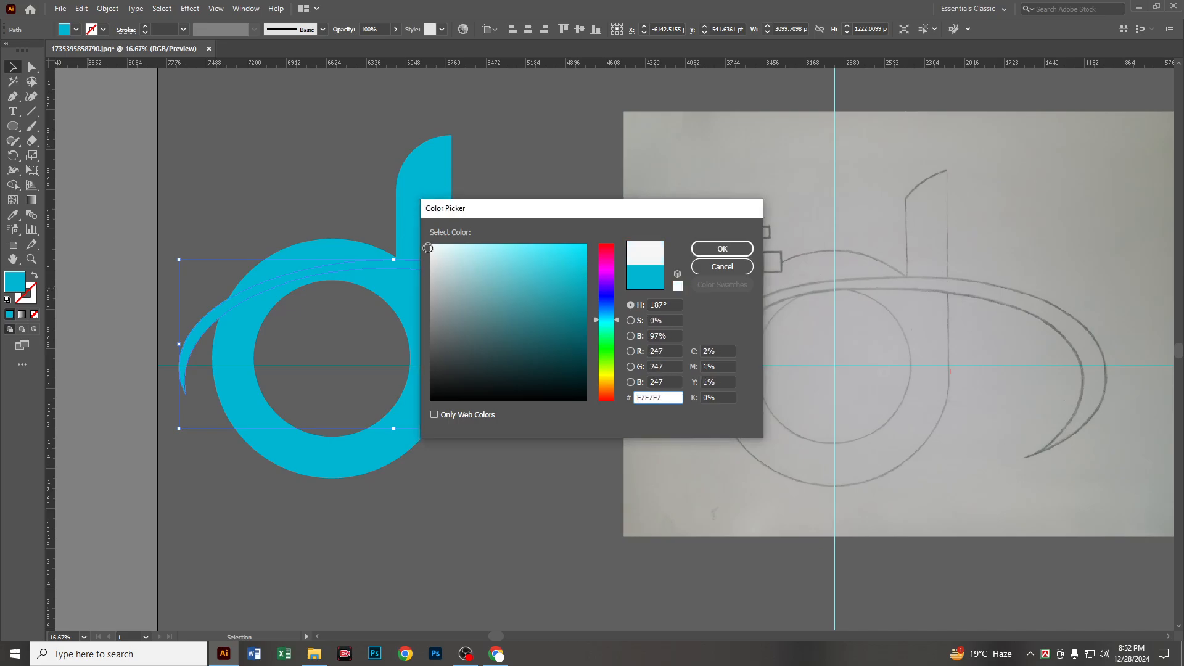
pyautogui.click(722, 248)
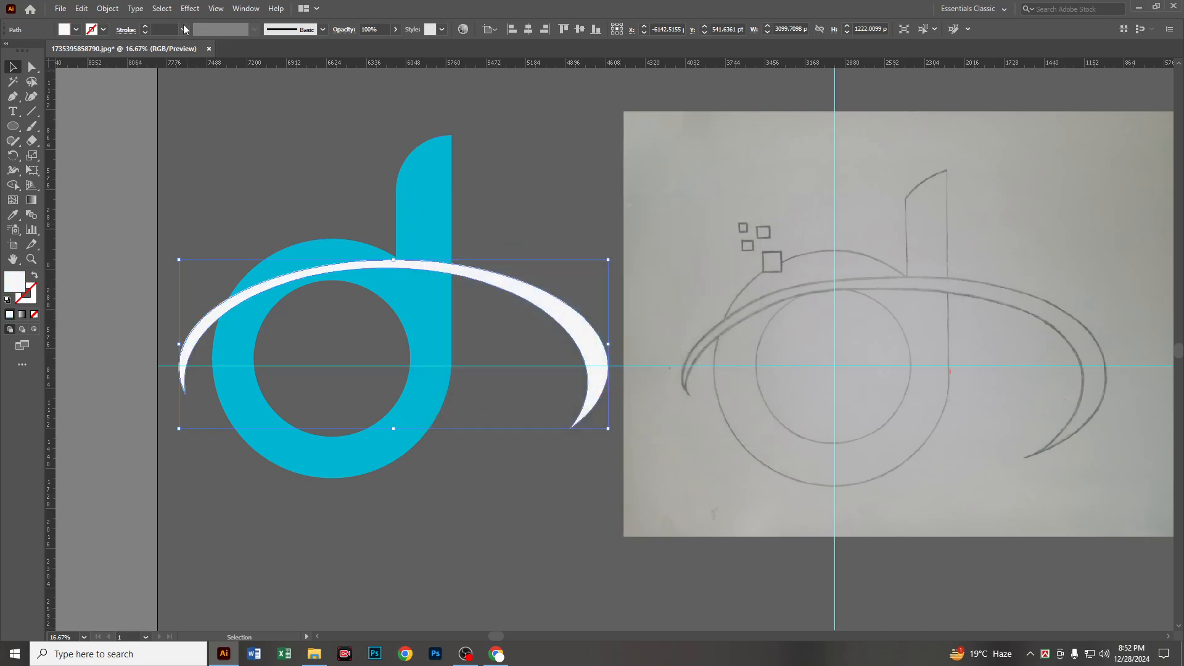
# Give the swoosh a dark blue #0836B7 stroke.
pyautogui.doubleClick(27, 293)
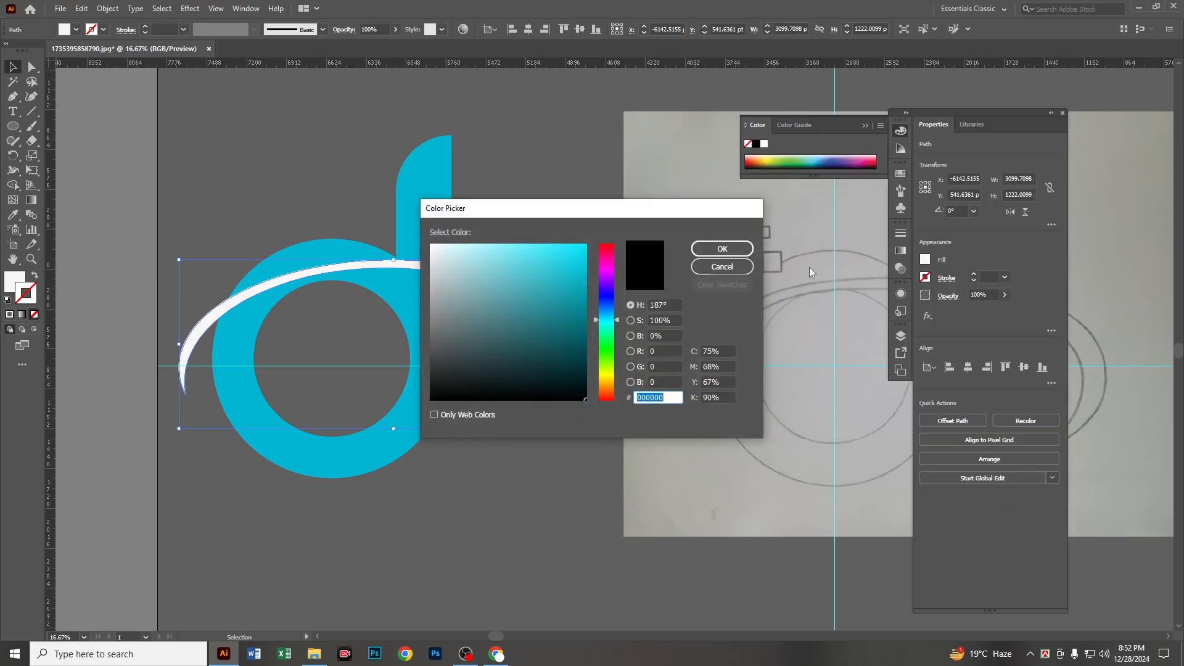
pyautogui.click(607, 303)
pyautogui.click(580, 288)
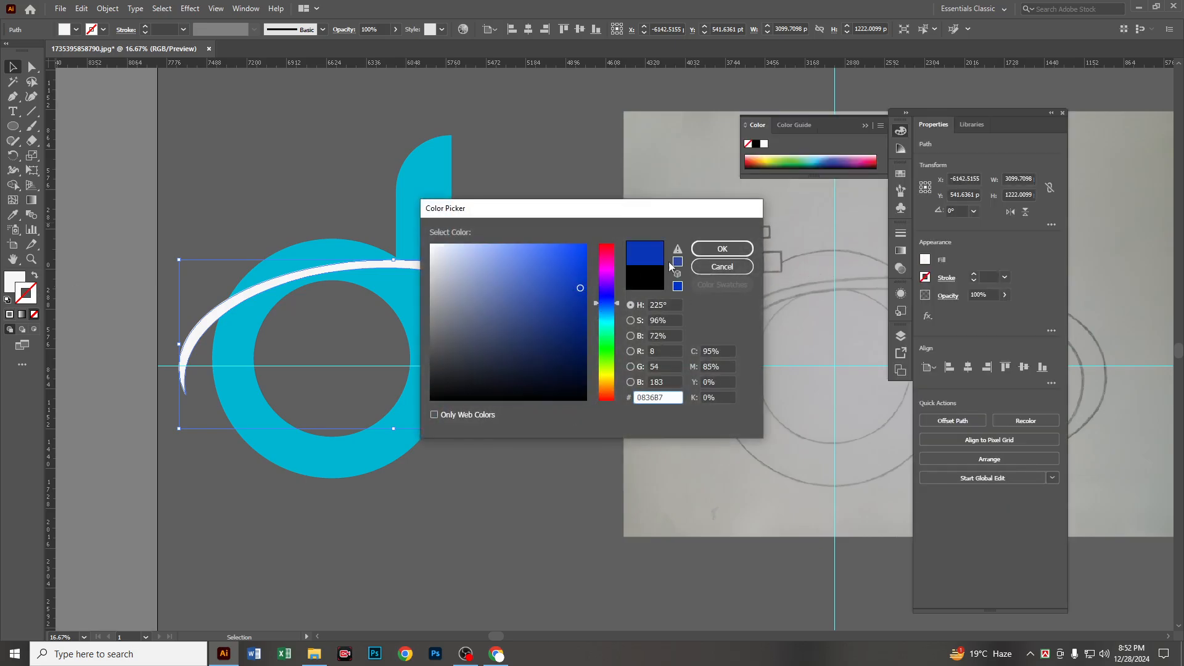
pyautogui.click(719, 251)
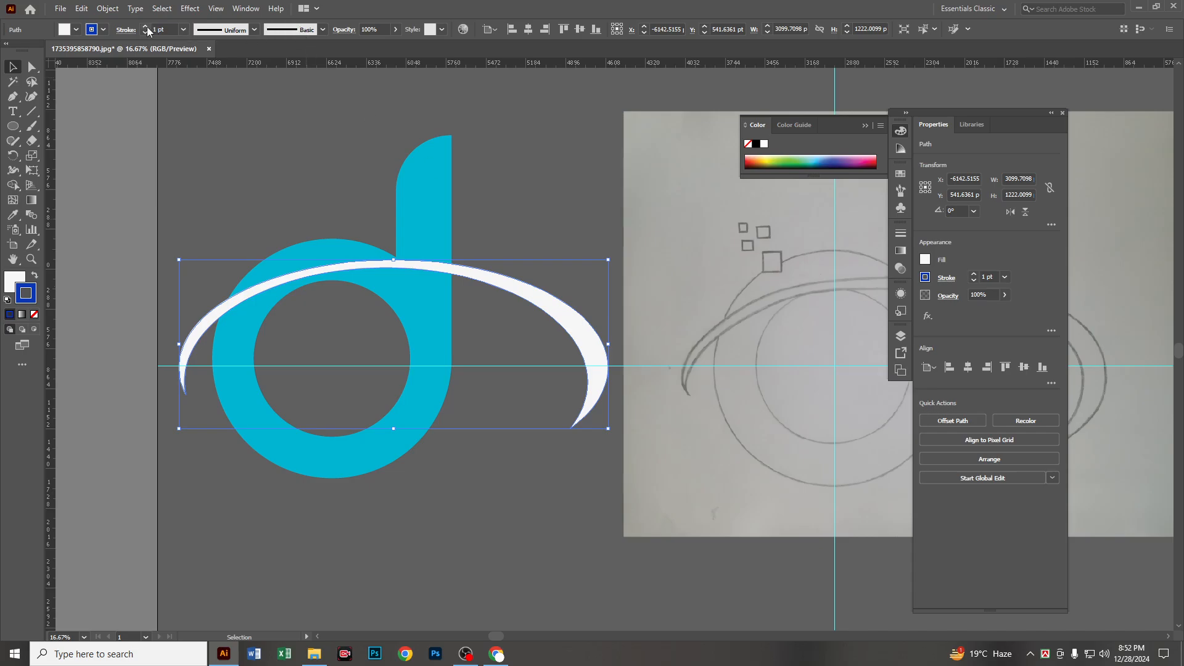
# Increase the swoosh's stroke weight to 13 pt.
pyautogui.click(145, 28)
pyautogui.click(145, 27)
pyautogui.click(145, 27)
pyautogui.click(145, 27)
pyautogui.click(145, 27)
pyautogui.click(145, 27)
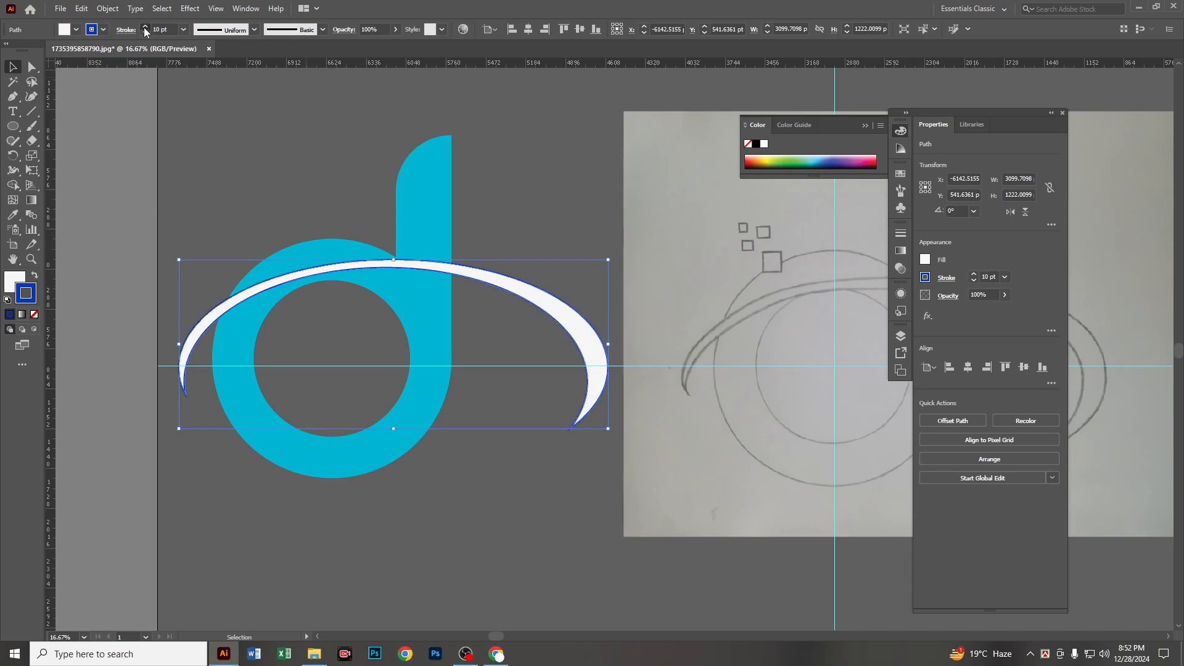
pyautogui.click(145, 27)
pyautogui.click(145, 27)
pyautogui.click(370, 224)
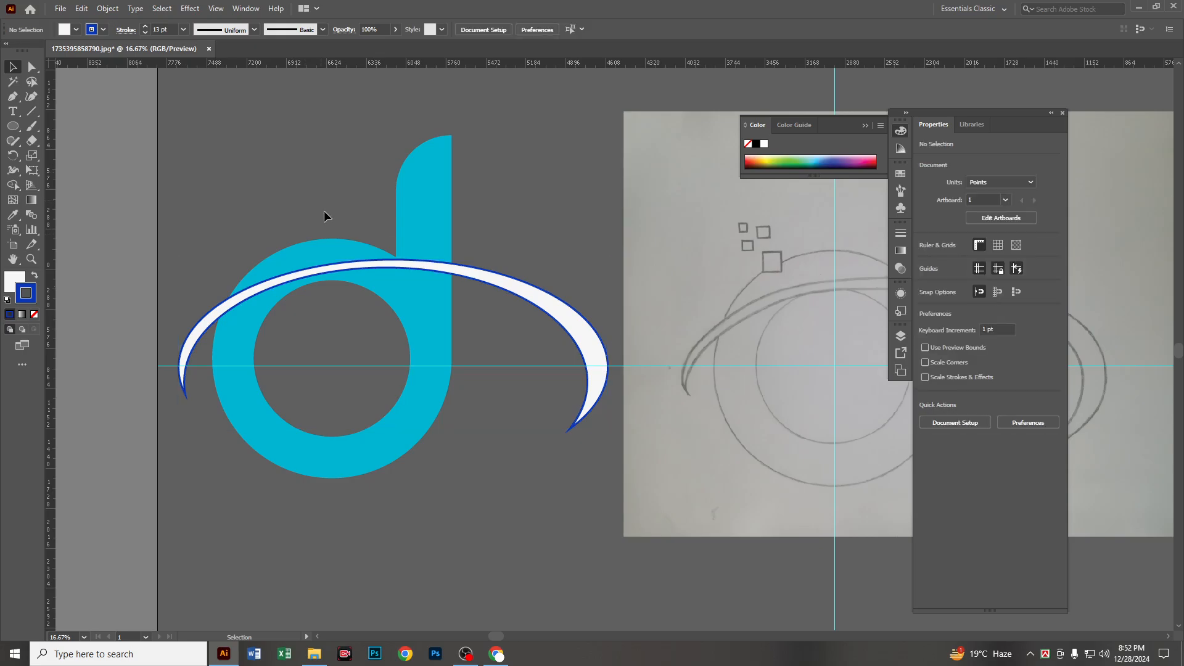
pyautogui.moveTo(325, 213); pyautogui.dragTo(369, 301)
pyautogui.click(558, 82)
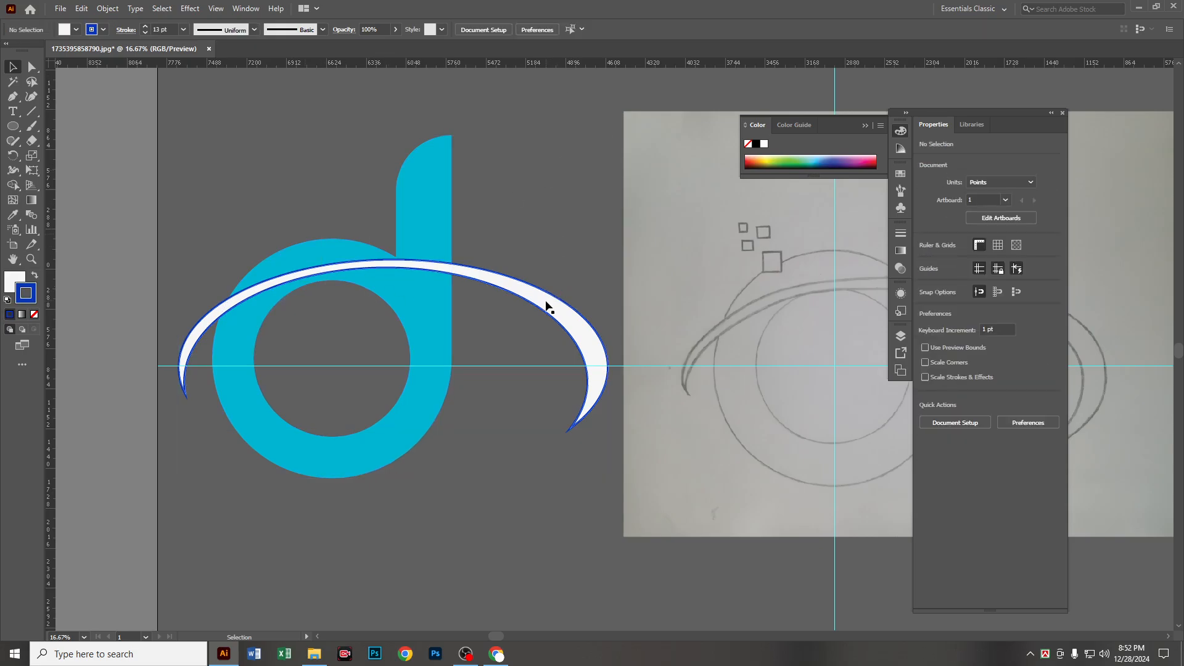
# Reduce the swoosh's stroke weight to 7 pt.
pyautogui.click(534, 274)
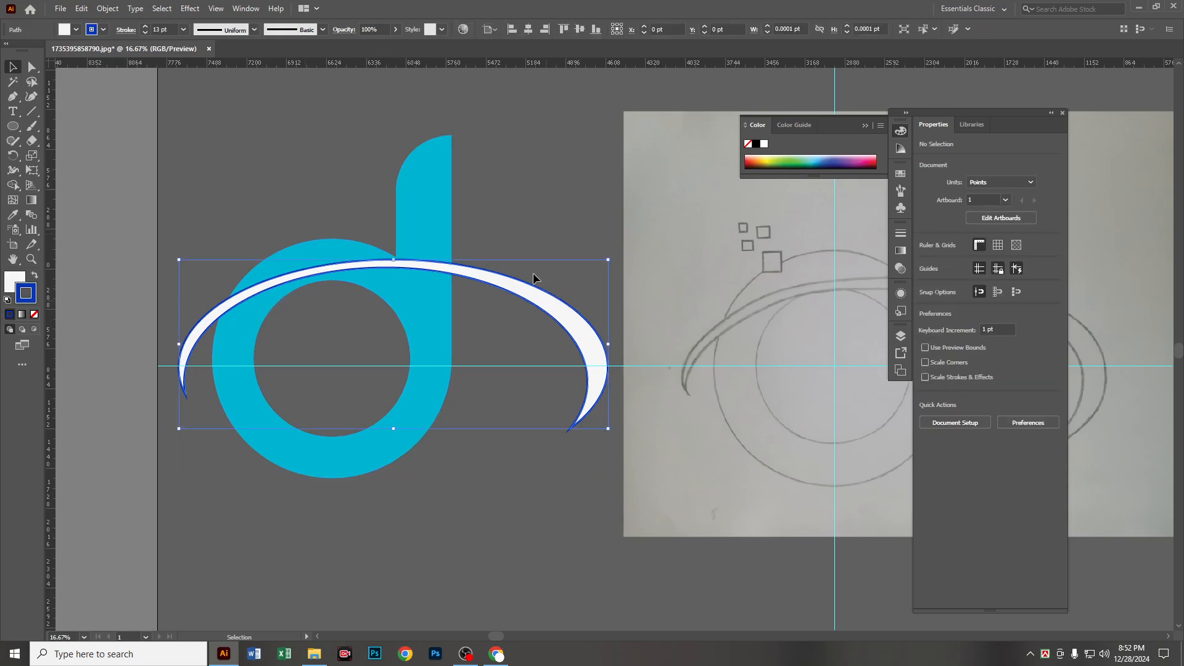
pyautogui.click(145, 32)
pyautogui.click(145, 32)
pyautogui.click(145, 32)
pyautogui.click(145, 32)
pyautogui.click(145, 32)
pyautogui.click(145, 32)
pyautogui.click(313, 141)
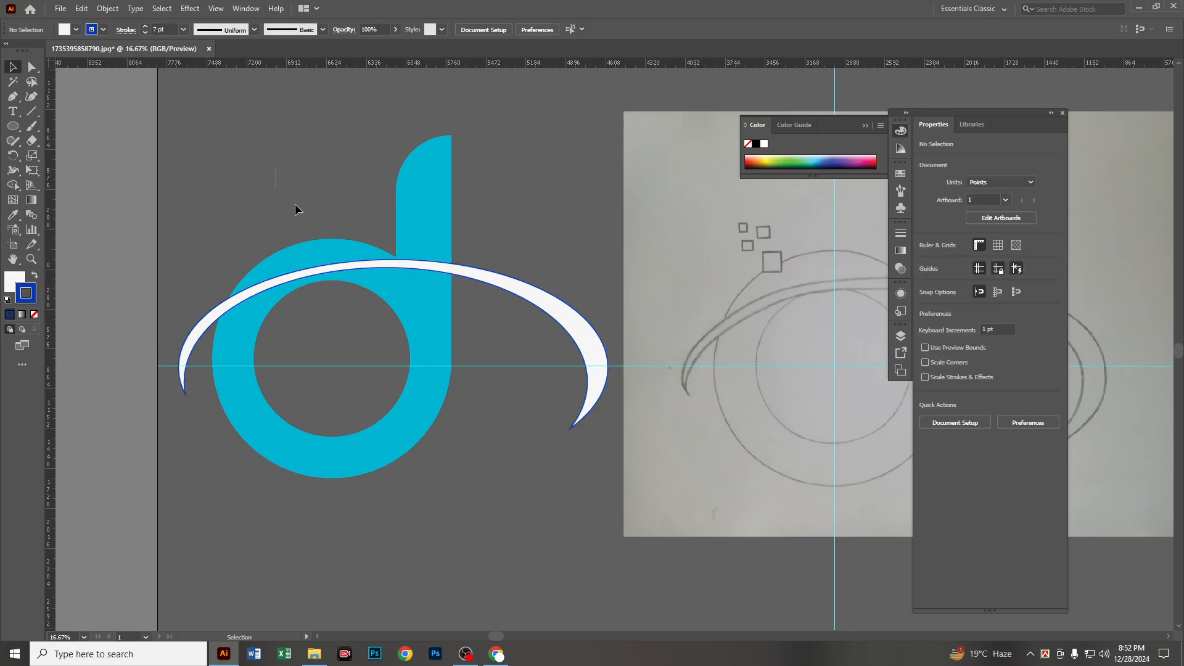
# Move the d and swoosh together back over the sketch, aligning the d with its drawn outline.
pyautogui.moveTo(295, 203); pyautogui.dragTo(380, 309)
pyautogui.click(360, 97)
pyautogui.moveTo(304, 185); pyautogui.dragTo(410, 296)
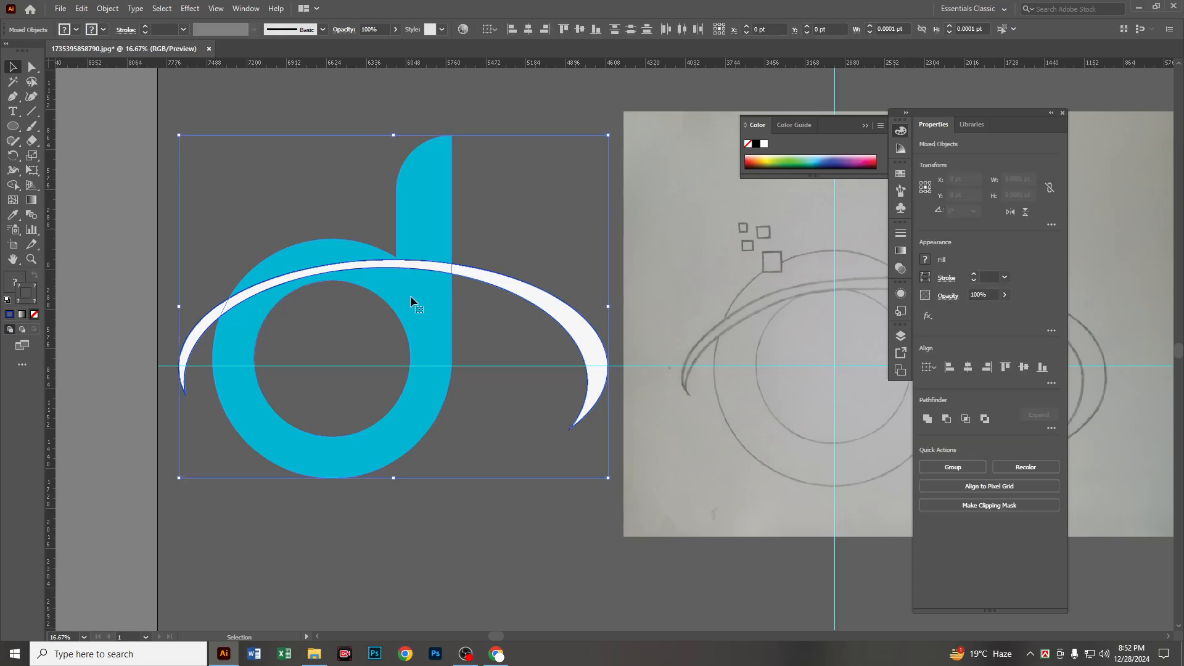
pyautogui.click(1062, 112)
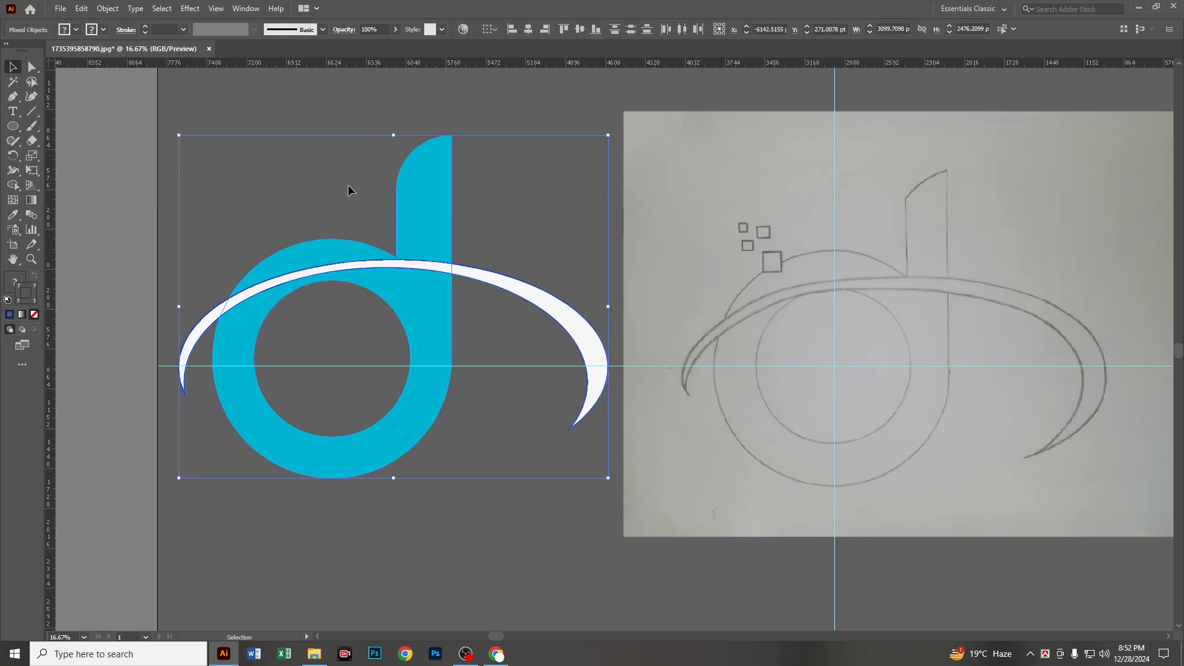
pyautogui.moveTo(401, 267)
pyautogui.mouseDown()
pyautogui.moveTo(880, 299)
pyautogui.moveTo(900, 272)
pyautogui.mouseUp()
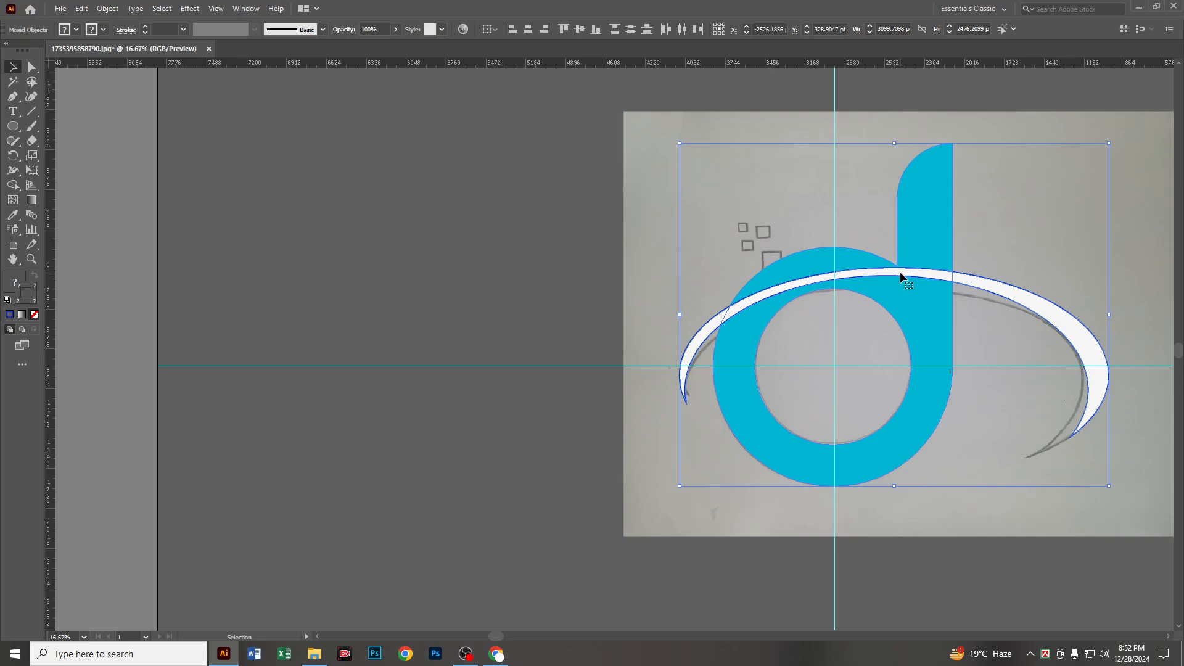
# Delete the white swoosh shape, keeping the cyan d over the sketch.
pyautogui.click(564, 228)
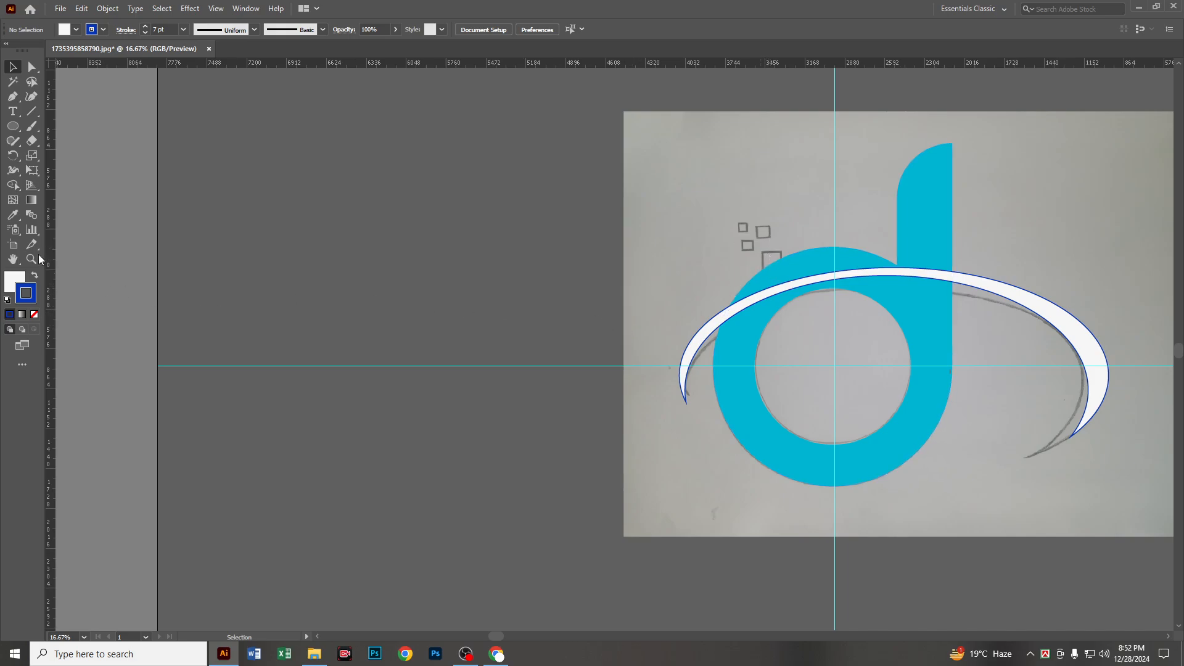
pyautogui.click(1069, 317)
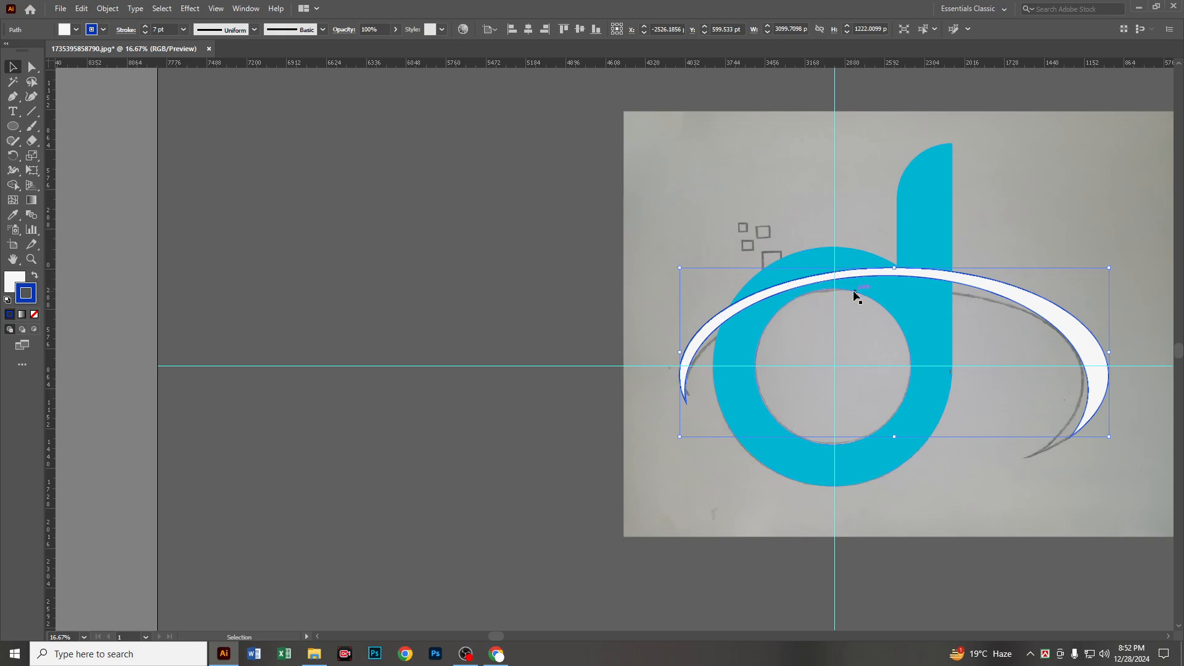
pyautogui.press('Delete')
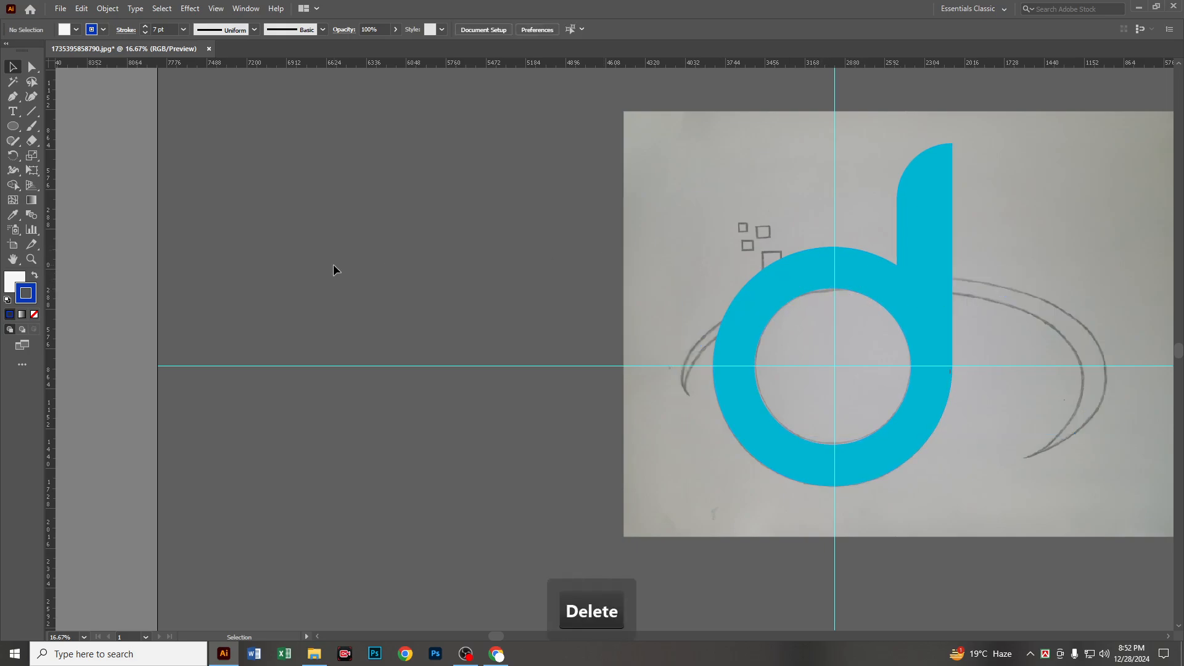
# Draw an ellipse about 2610 by 1758 pt along the sketched swoosh's inner curve and remove its fill.
pyautogui.click(13, 125)
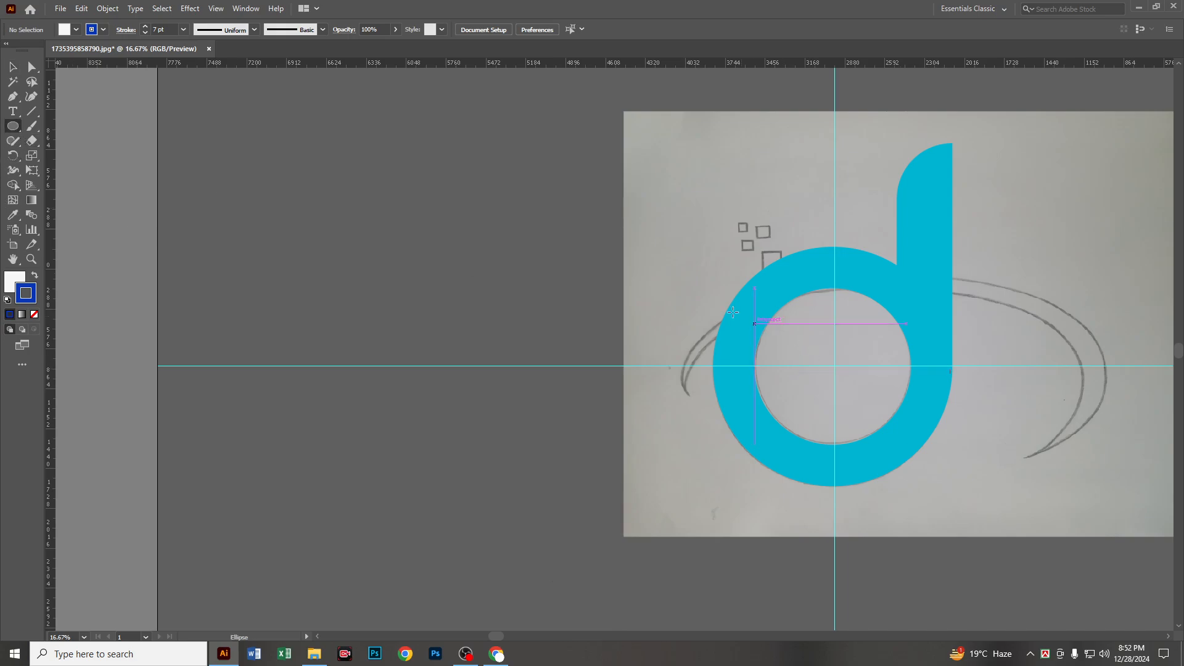
pyautogui.moveTo(702, 288); pyautogui.dragTo(1064, 531)
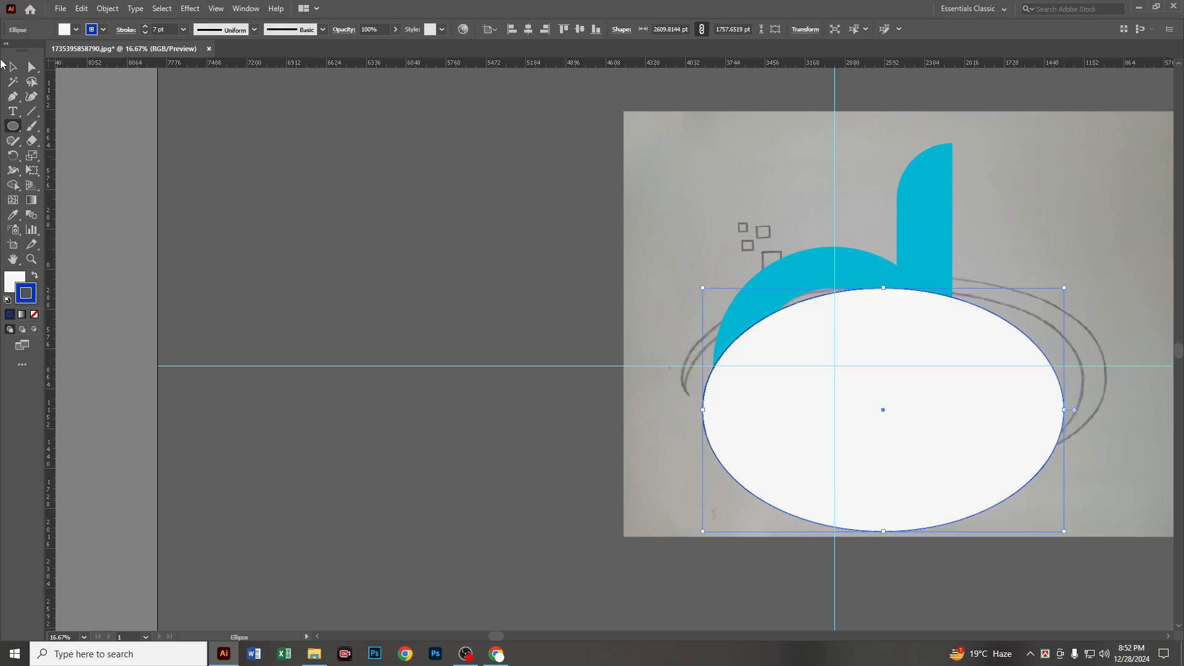
pyautogui.click(75, 30)
pyautogui.click(8, 50)
pyautogui.click(20, 69)
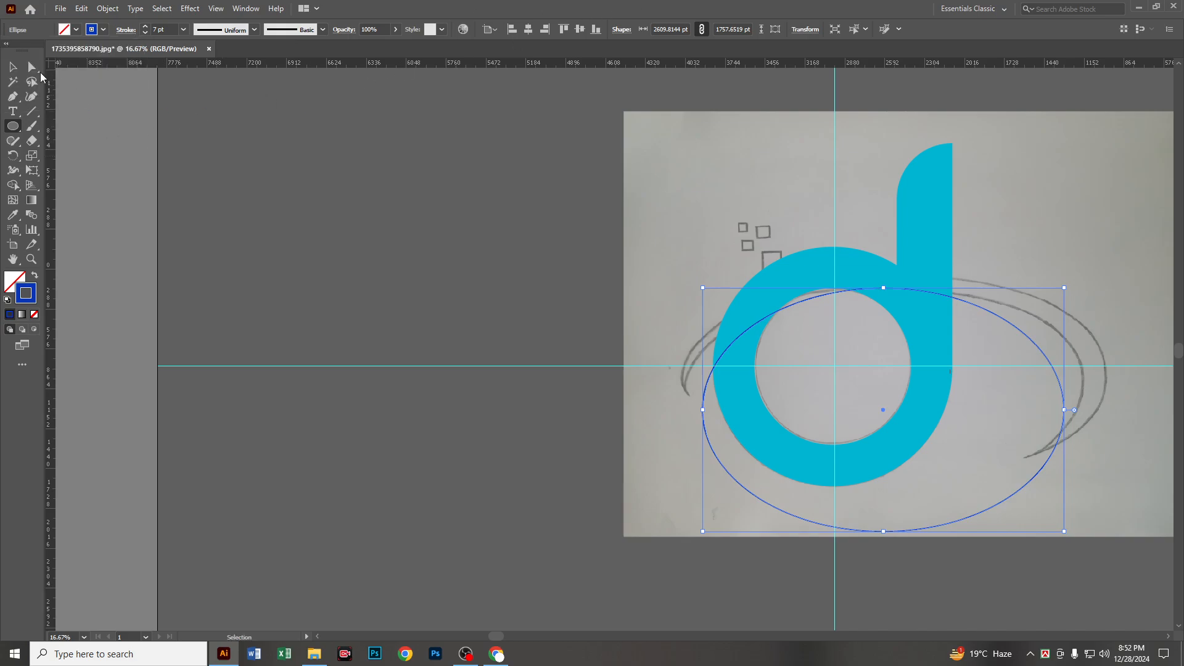
# Move the ellipse over the sketched swoosh and replace it with a copy enlarged to about 2819 by 1863 pt.
pyautogui.moveTo(1017, 328); pyautogui.dragTo(998, 314)
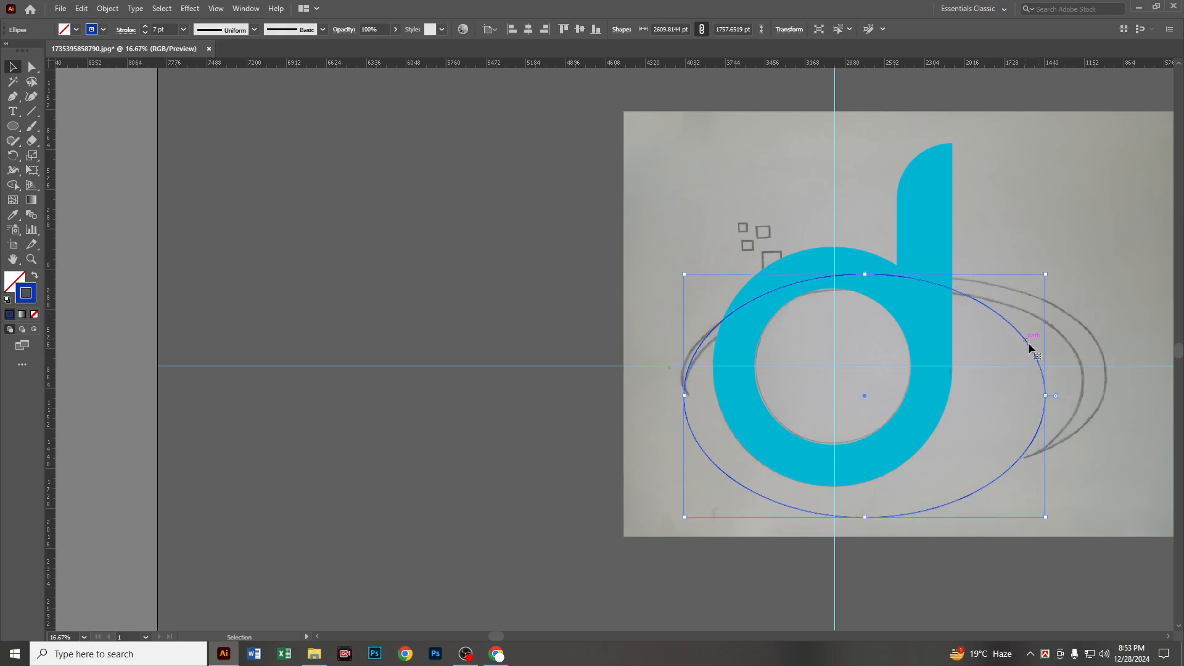
pyautogui.moveTo(1045, 394); pyautogui.dragTo(1058, 395)
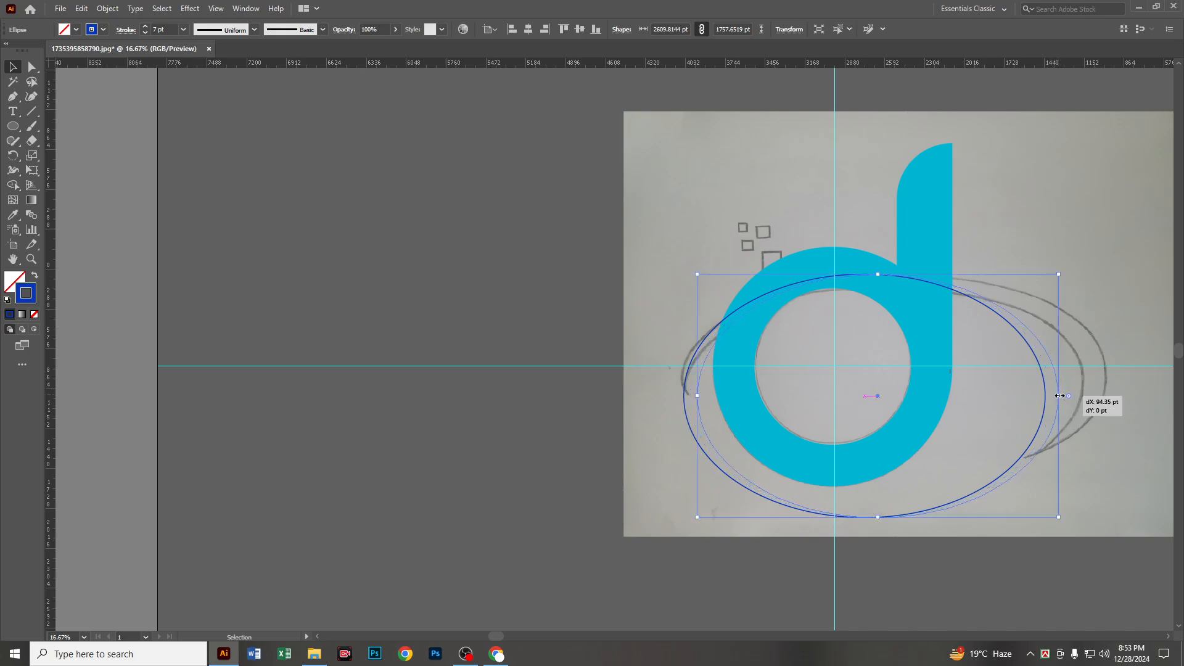
pyautogui.hotkey('ctrl', 'c')
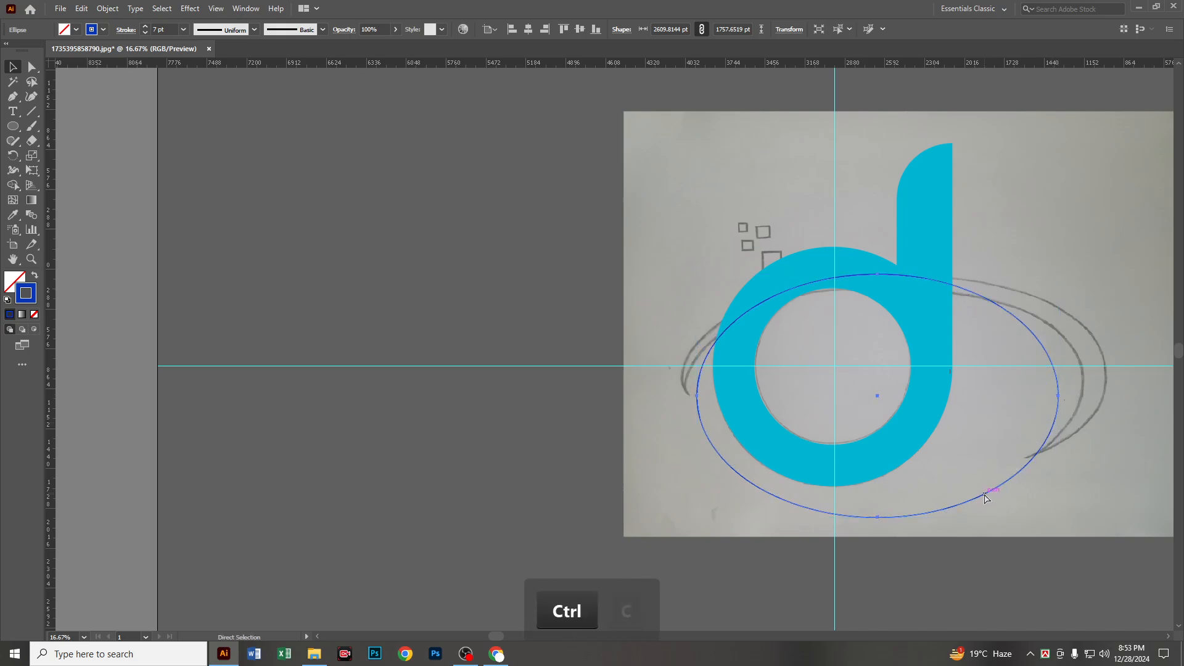
pyautogui.hotkey('ctrl', 'f')
pyautogui.hotkey('ctrl', 'f')
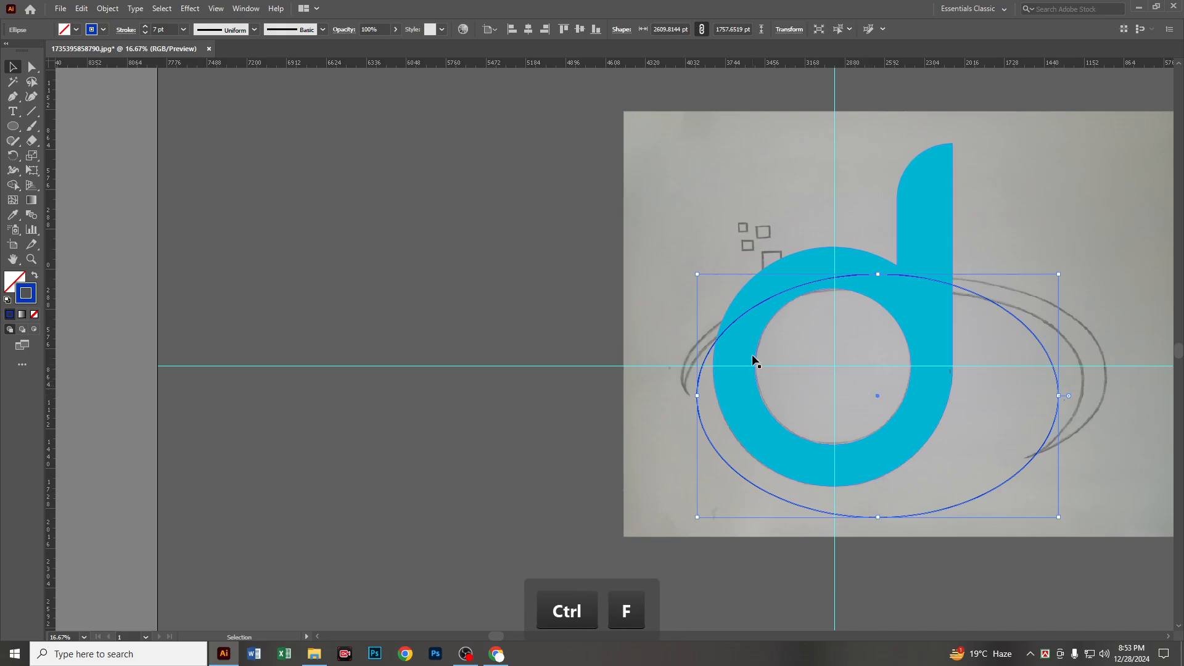
pyautogui.moveTo(878, 276); pyautogui.dragTo(878, 265)
pyautogui.moveTo(697, 392); pyautogui.dragTo(684, 391)
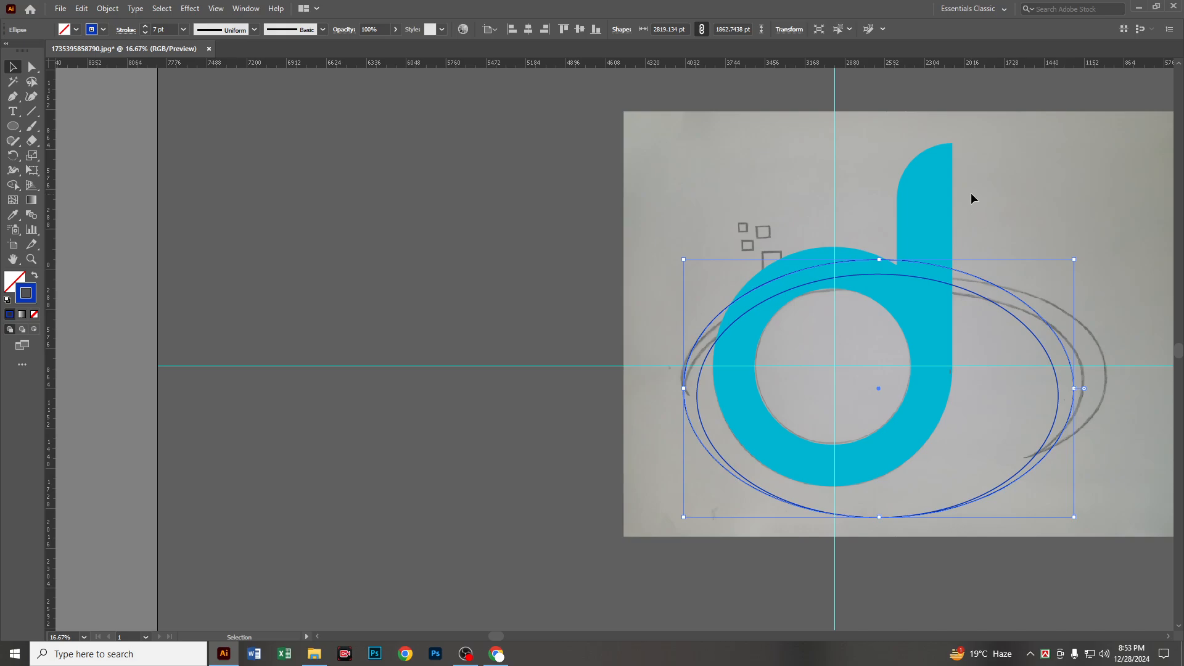
pyautogui.hotkey('ctrl', 'z')
pyautogui.hotkey('ctrl', 'z')
pyautogui.press('Delete')
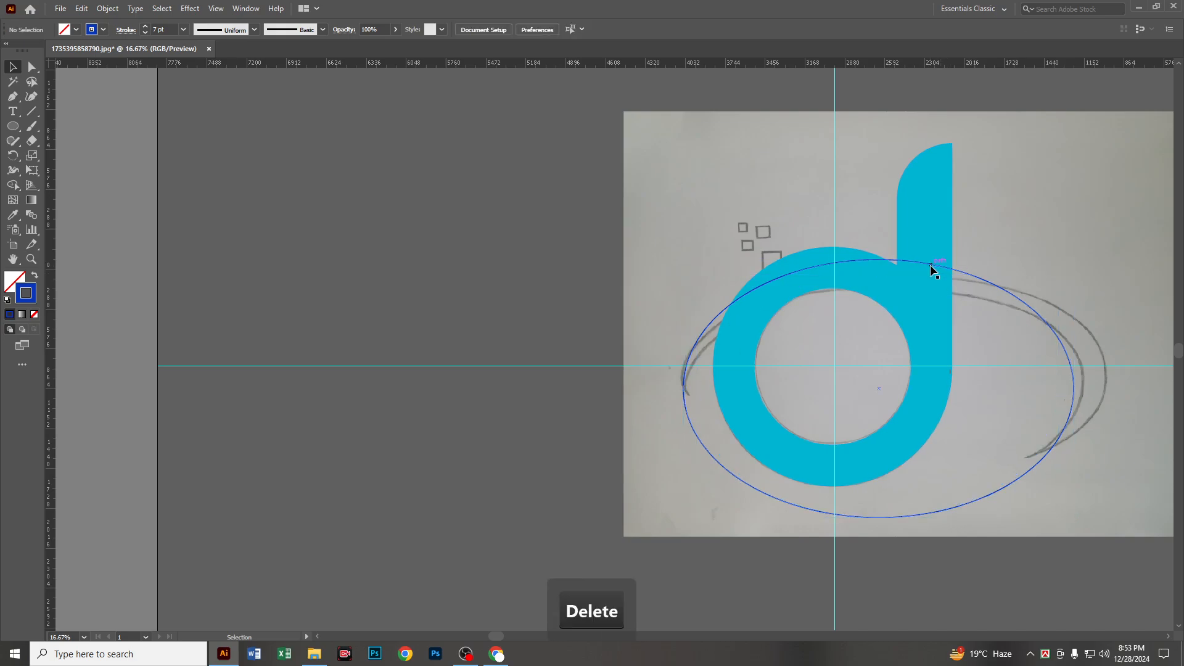
# Shift the ellipse slightly down and left, and adjust its sides to a width of about 2917 pt along the sketched swoosh.
pyautogui.moveTo(928, 266); pyautogui.dragTo(922, 275)
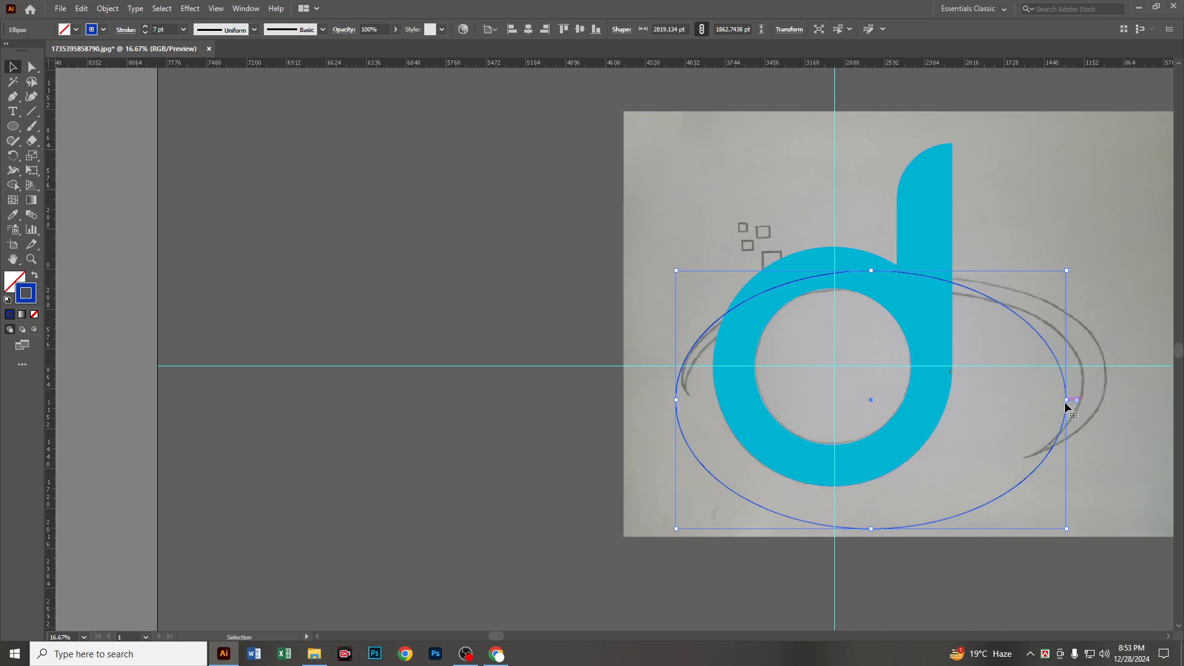
pyautogui.moveTo(1064, 402); pyautogui.dragTo(1087, 401)
pyautogui.hotkey('ctrl', 'z')
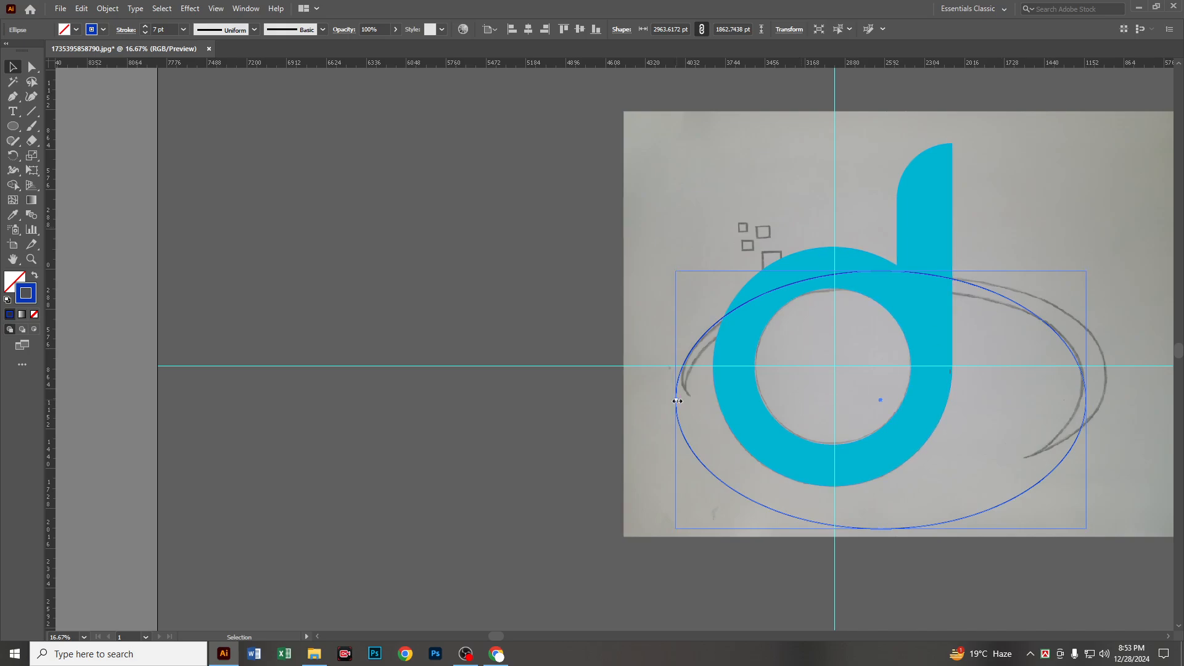
pyautogui.moveTo(676, 399); pyautogui.dragTo(682, 401)
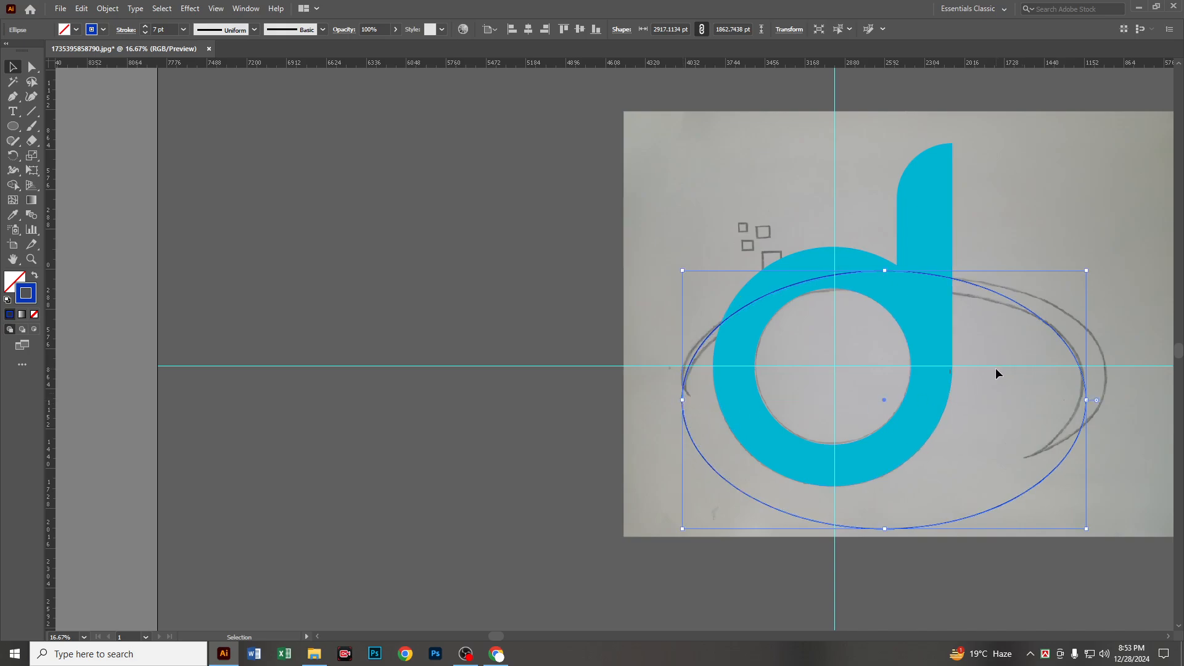
# Duplicate the ellipse in place and resize the copy to about 2837 by 1738 pt, lowering its upper edge.
pyautogui.hotkey('ctrl', 'c')
pyautogui.hotkey('ctrl', 'v')
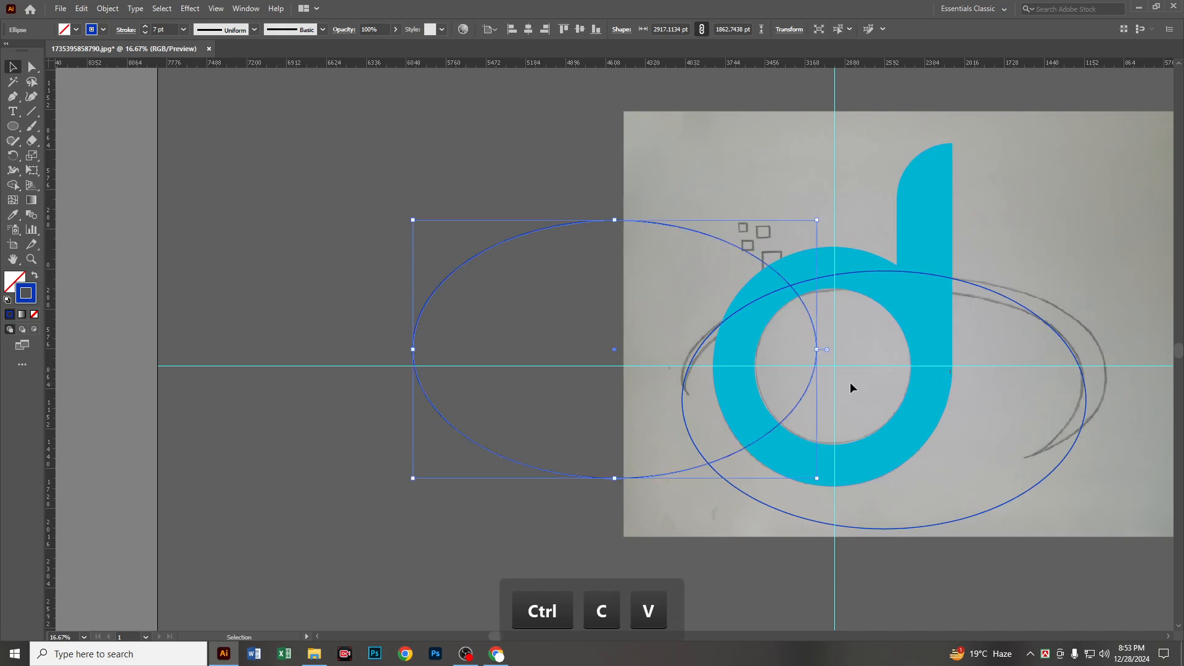
pyautogui.hotkey('ctrl', 'z')
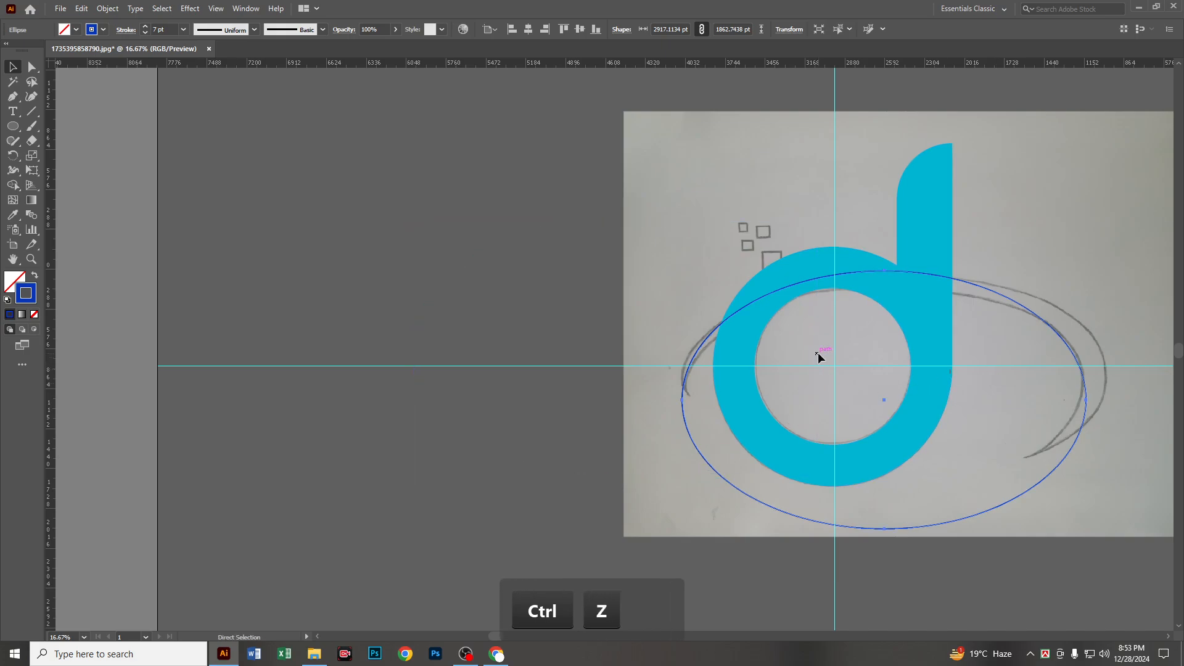
pyautogui.hotkey('ctrl', 'f')
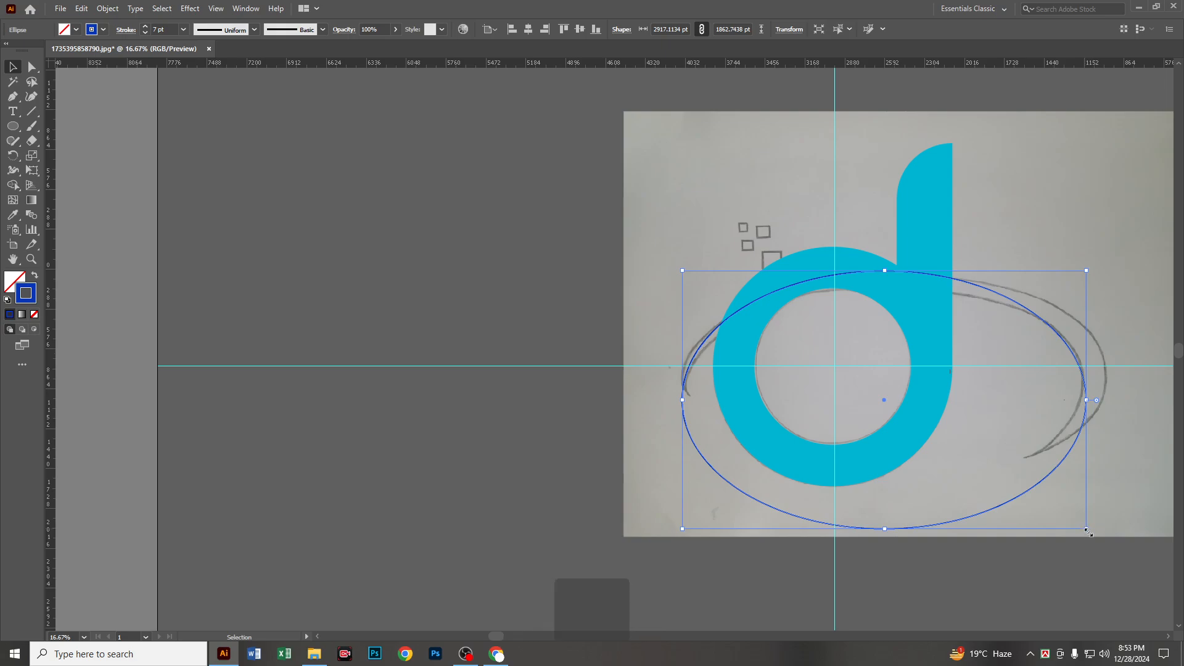
pyautogui.click(1078, 275)
pyautogui.click(1065, 321)
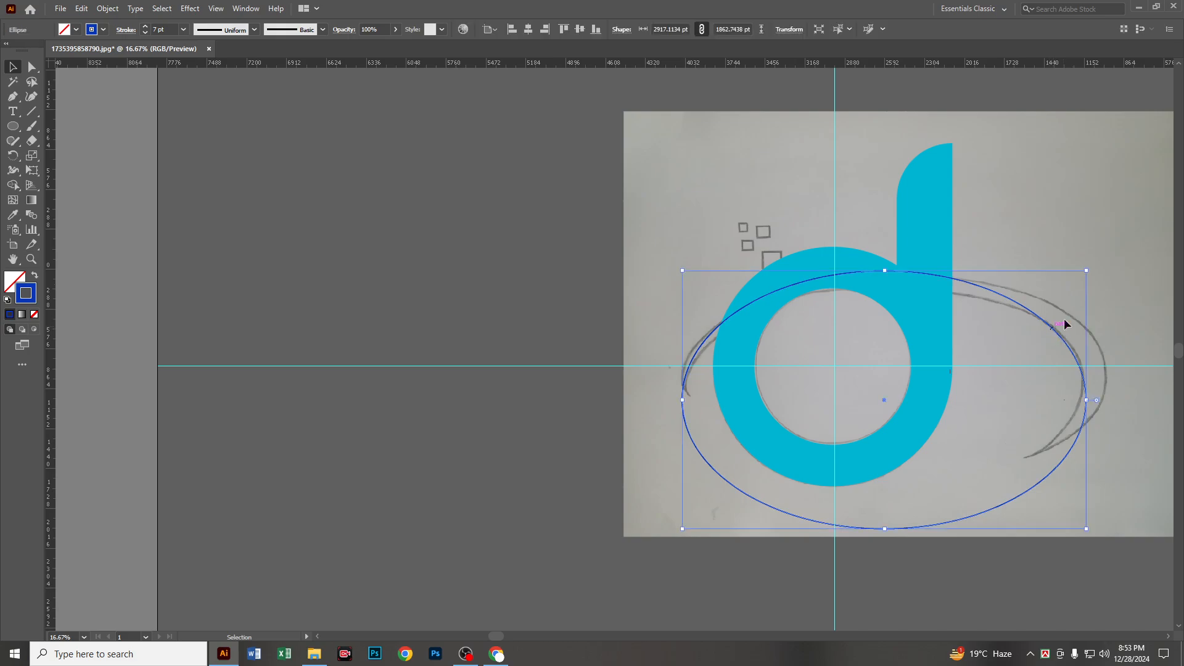
pyautogui.moveTo(1089, 271); pyautogui.dragTo(1077, 296)
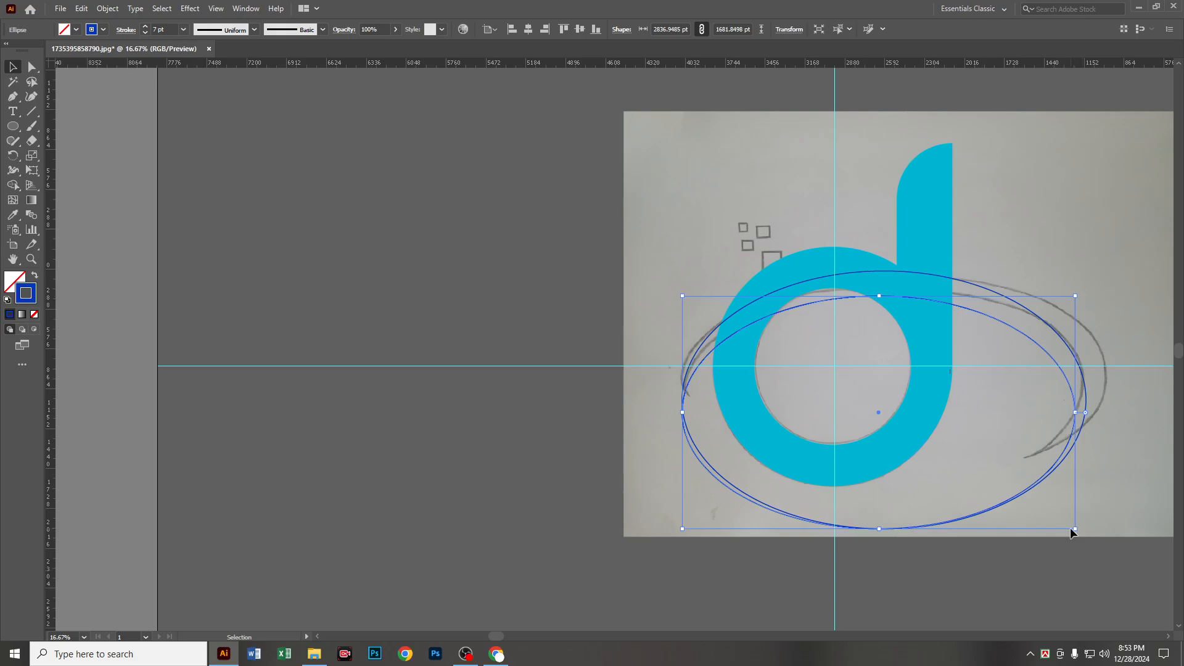
pyautogui.moveTo(1075, 529); pyautogui.dragTo(1076, 536)
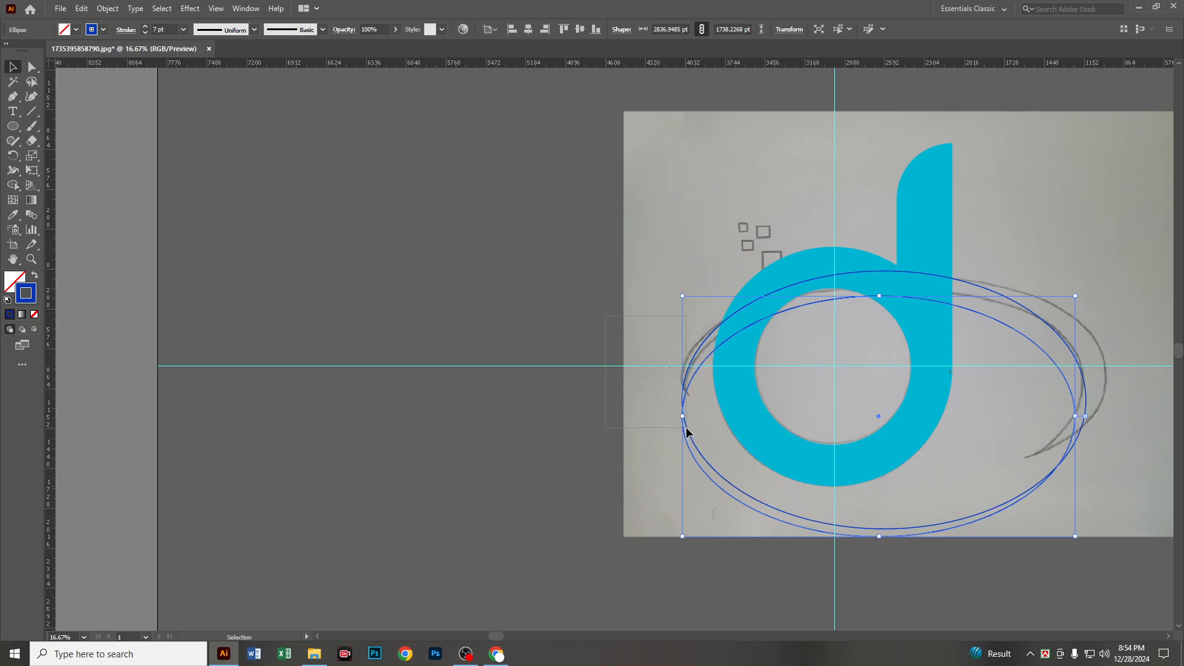
# Remove the overlapping and lower regions of the two ellipses with Shape Builder, leaving only the upper crescent swoosh.
pyautogui.moveTo(685, 428); pyautogui.dragTo(686, 429)
pyautogui.click(12, 184)
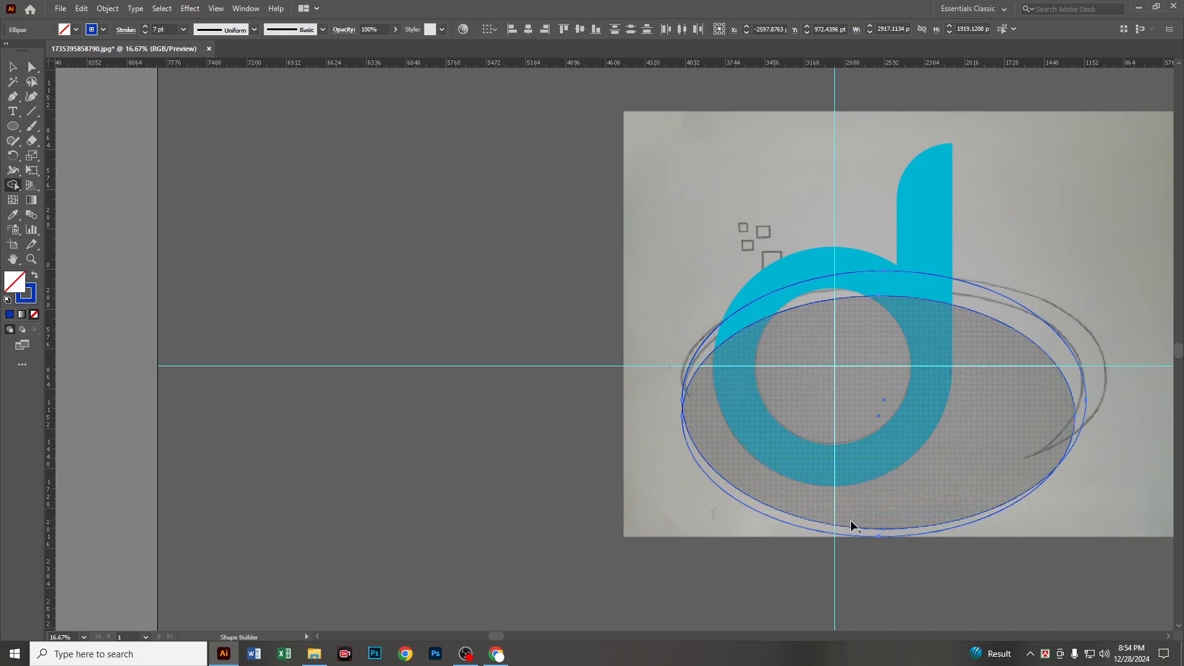
pyautogui.press('alt')
pyautogui.moveTo(726, 520); pyautogui.dragTo(797, 486)
pyautogui.click(13, 66)
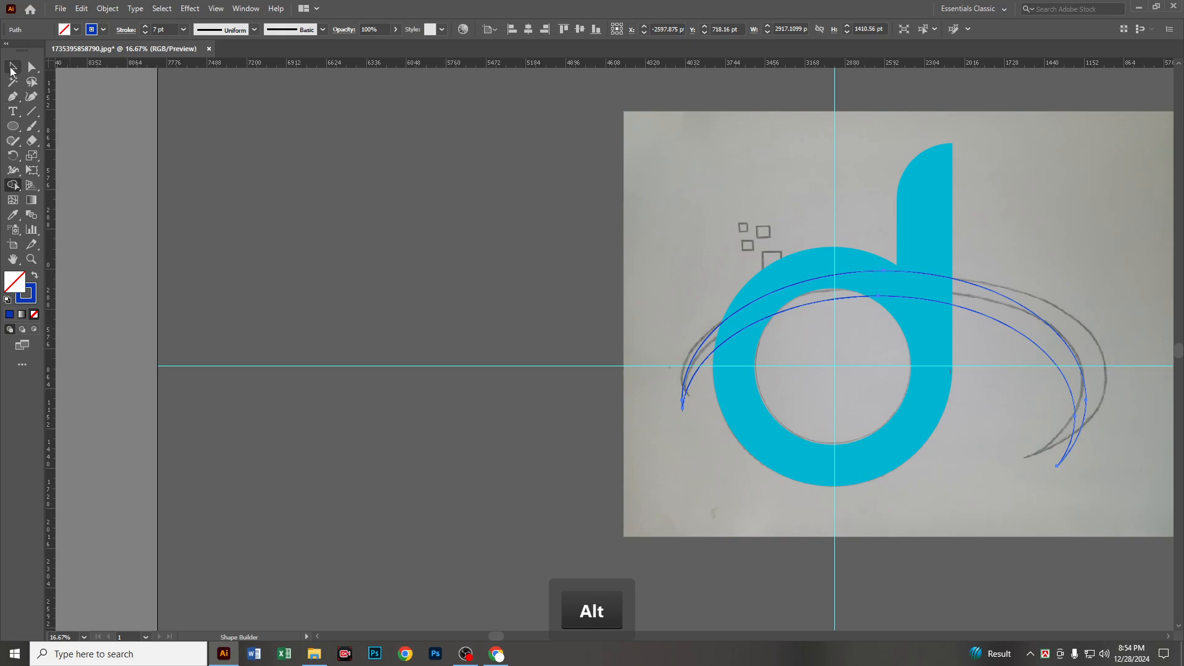
# Fill the crescent swoosh with the off-white colour F4F4F4 and deselect it.
pyautogui.click(75, 30)
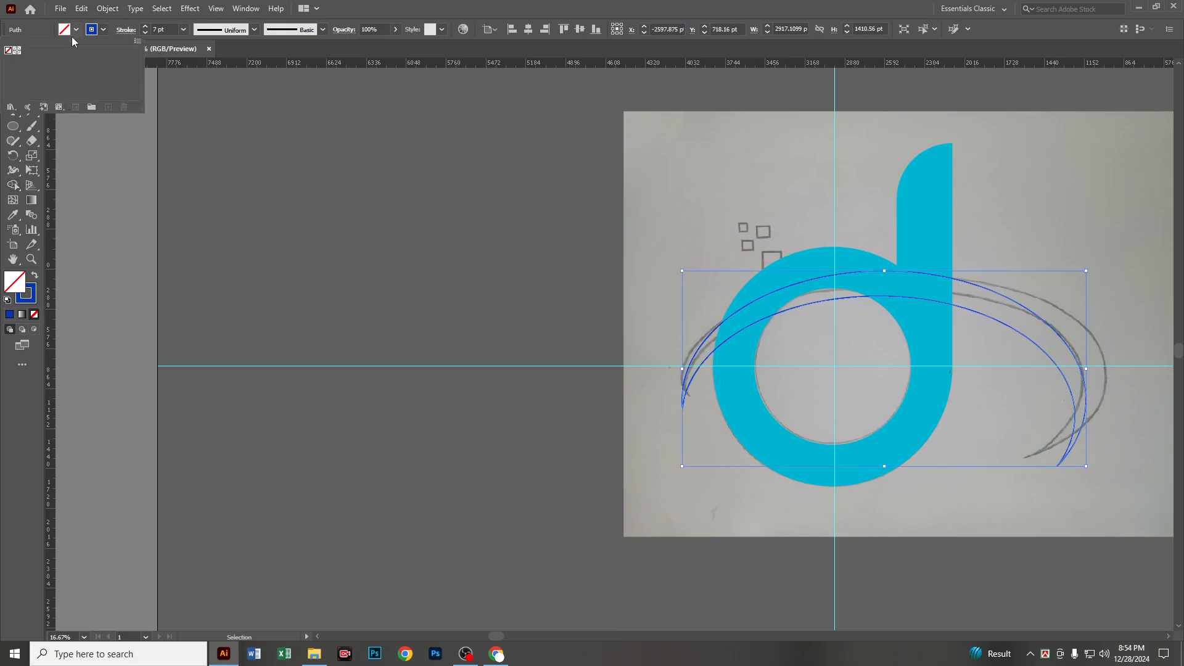
pyautogui.doubleClick(15, 285)
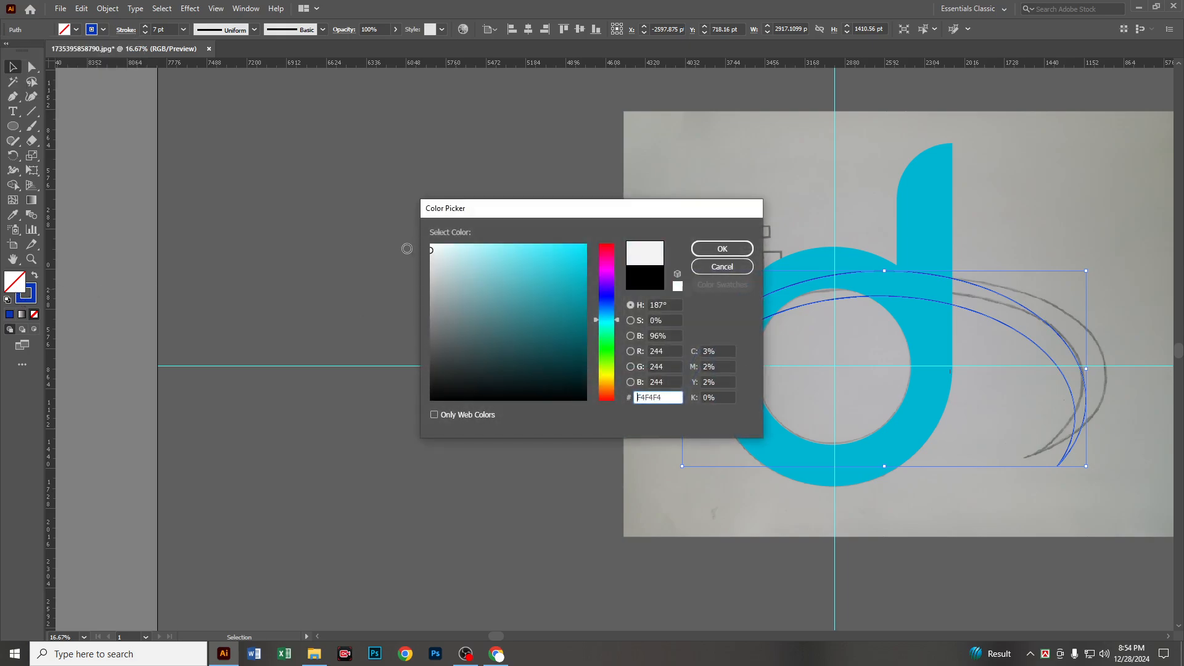
pyautogui.click(722, 249)
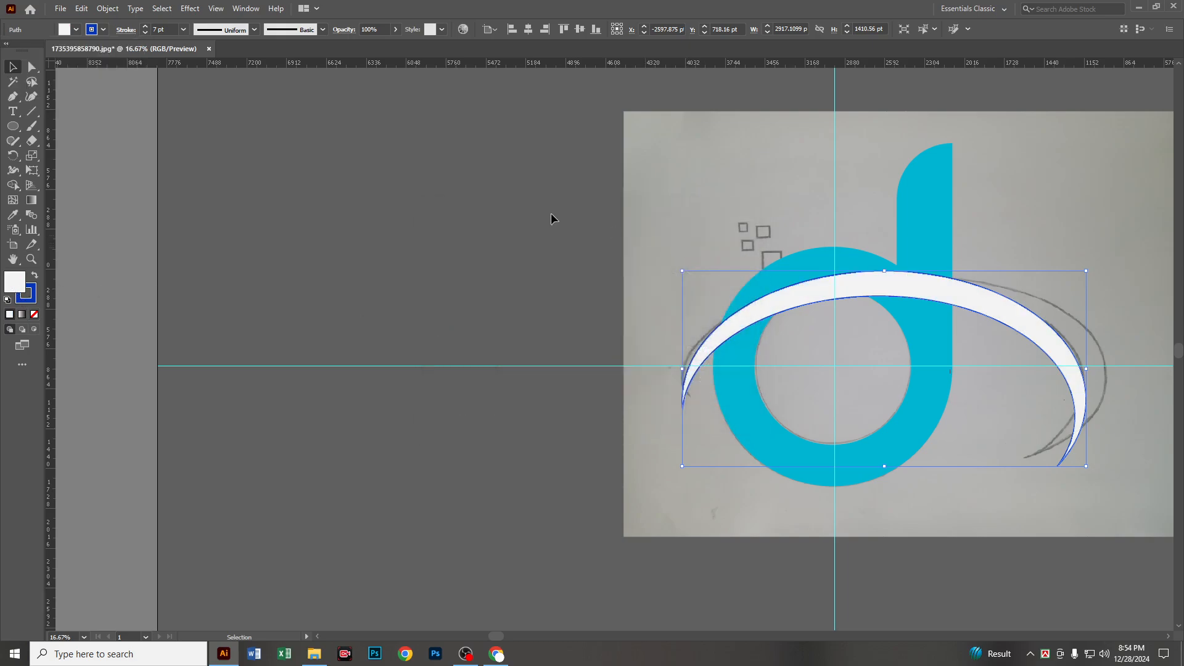
pyautogui.click(292, 155)
pyautogui.moveTo(753, 319); pyautogui.dragTo(754, 320)
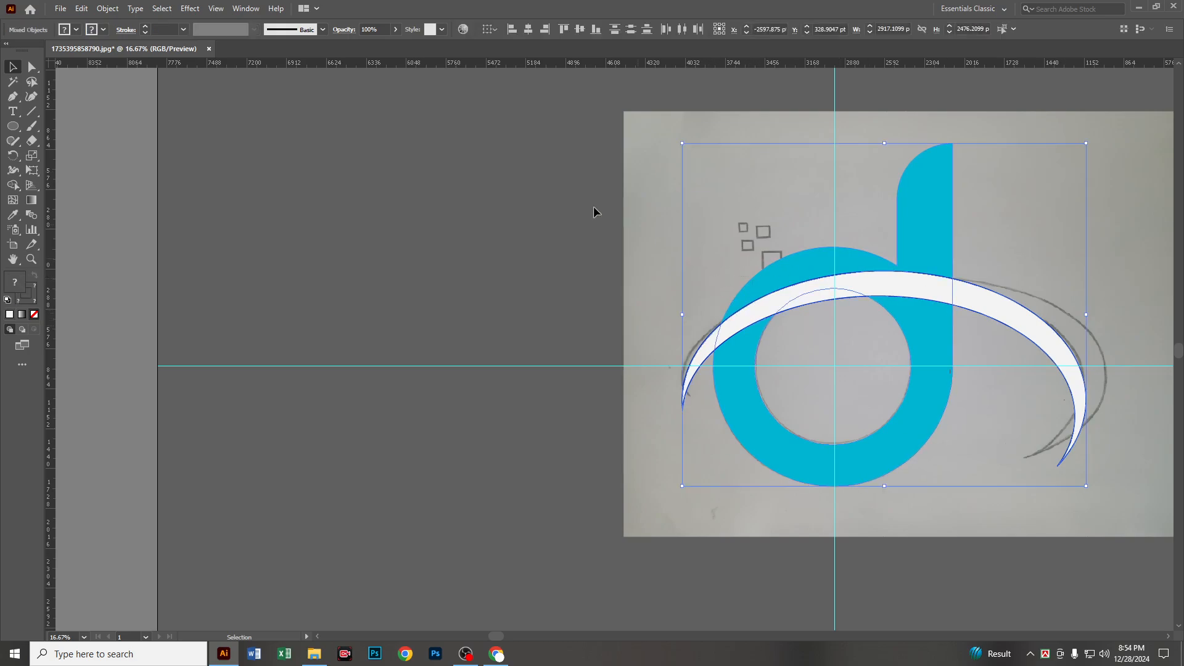
pyautogui.click(596, 210)
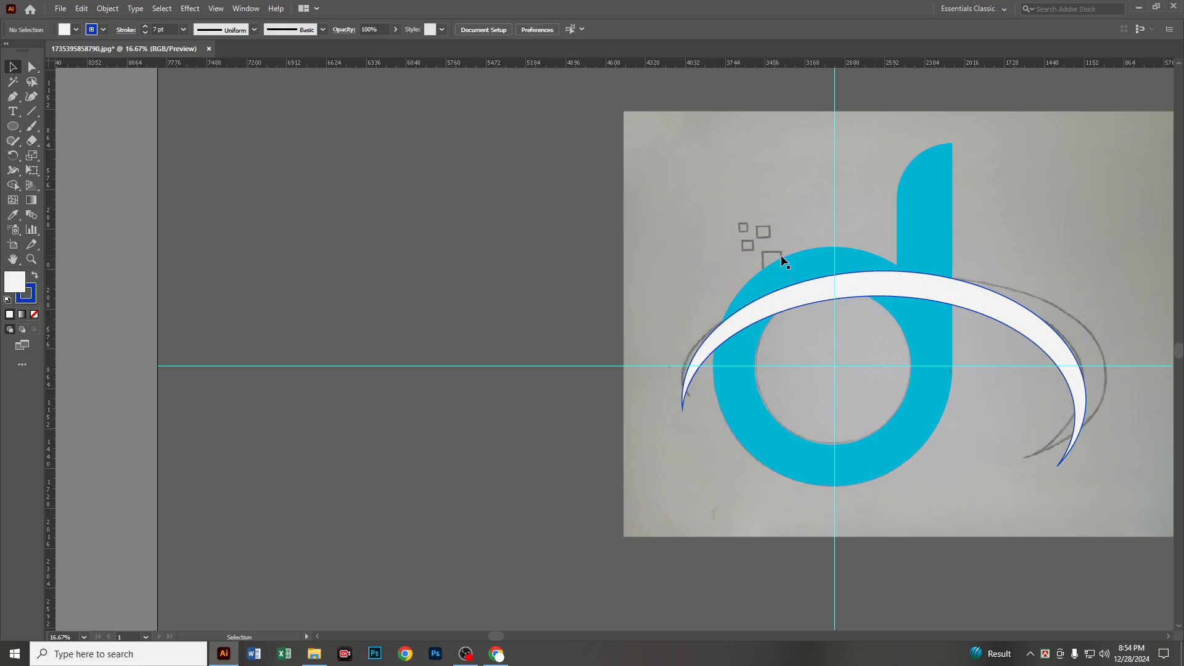
# Draw a square about 192 pt wide over the largest sketched square and remove its stroke.
pyautogui.moveTo(12, 126); pyautogui.dragTo(37, 125)
pyautogui.press('shift')
pyautogui.moveTo(764, 253); pyautogui.dragTo(784, 280)
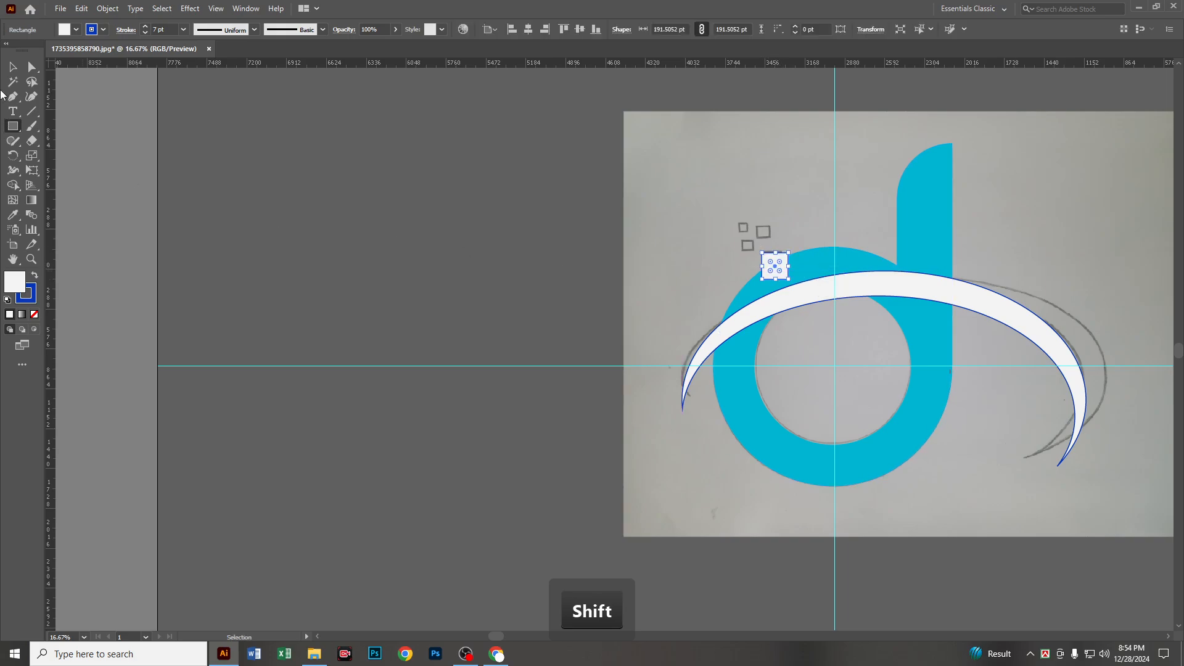
pyautogui.click(13, 67)
pyautogui.click(573, 201)
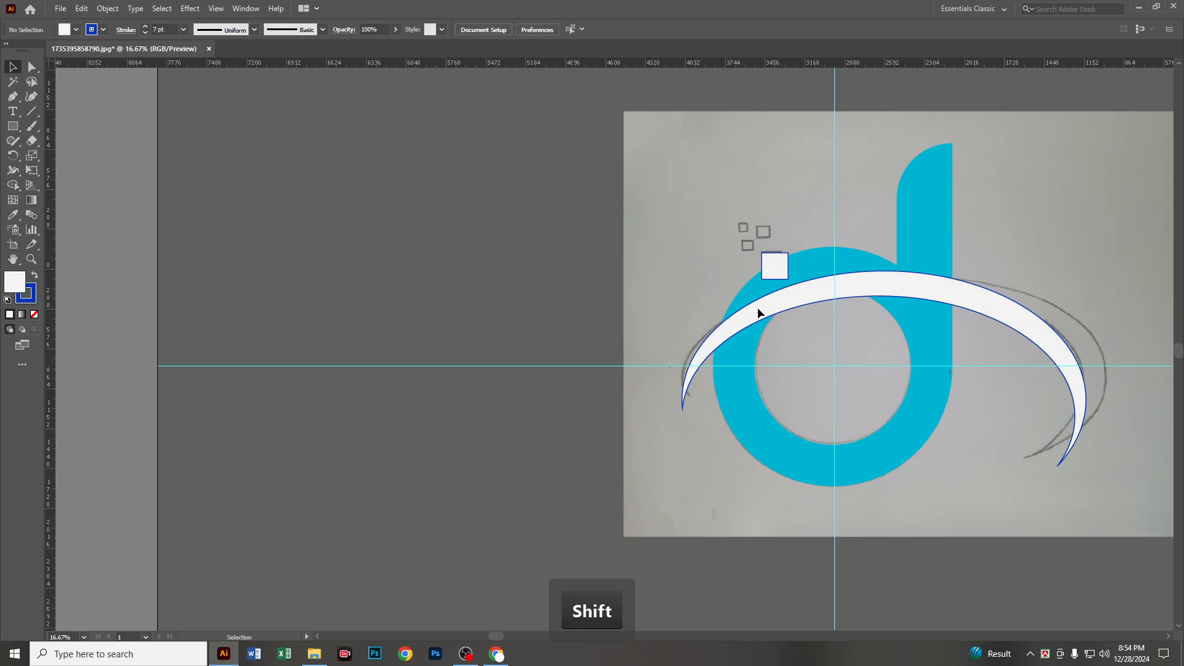
pyautogui.click(779, 269)
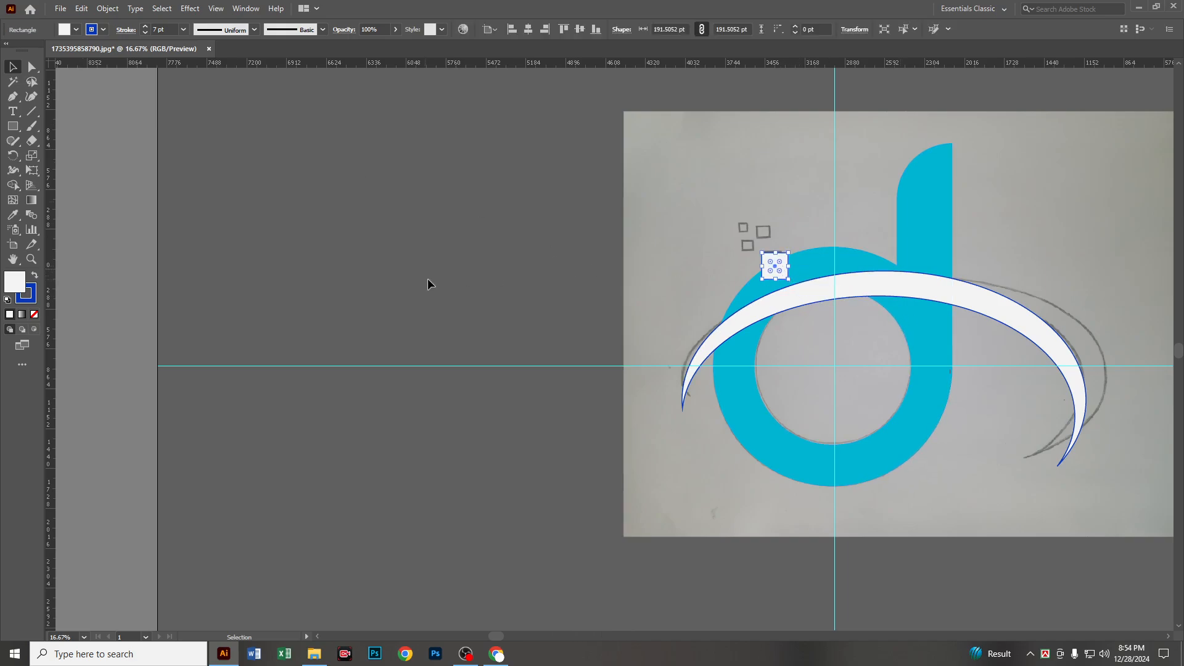
pyautogui.click(34, 314)
pyautogui.click(479, 280)
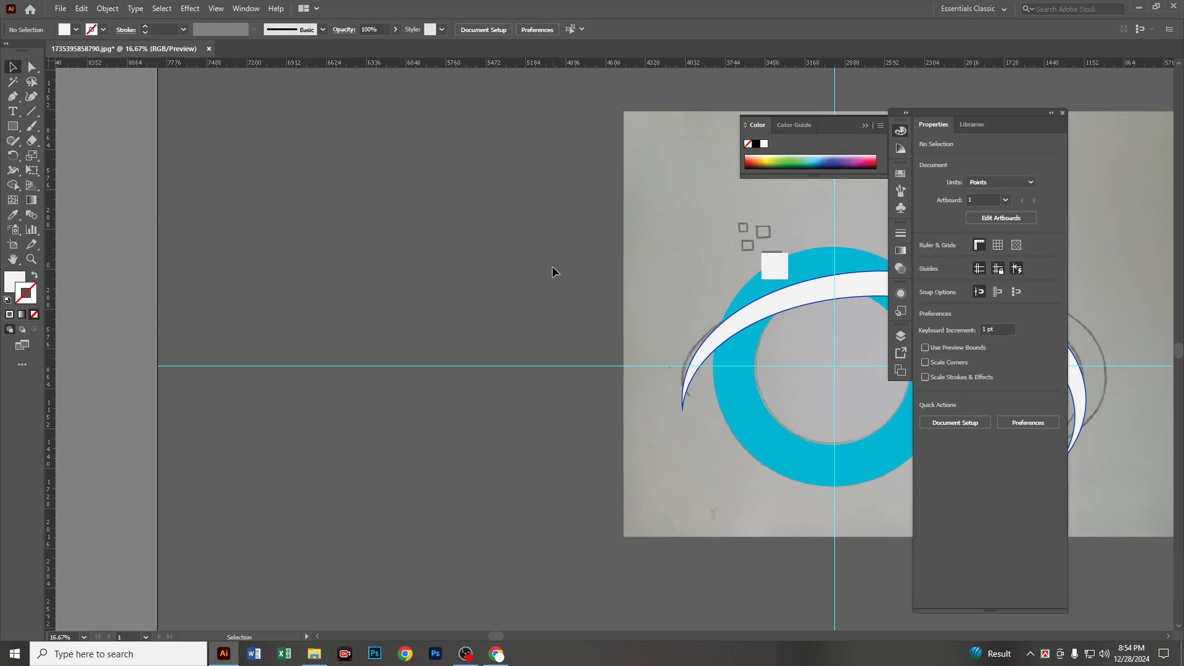
# Duplicate the white square, reduce the copy to about 132 pt and place it over the sketched square to its upper left.
pyautogui.click(777, 269)
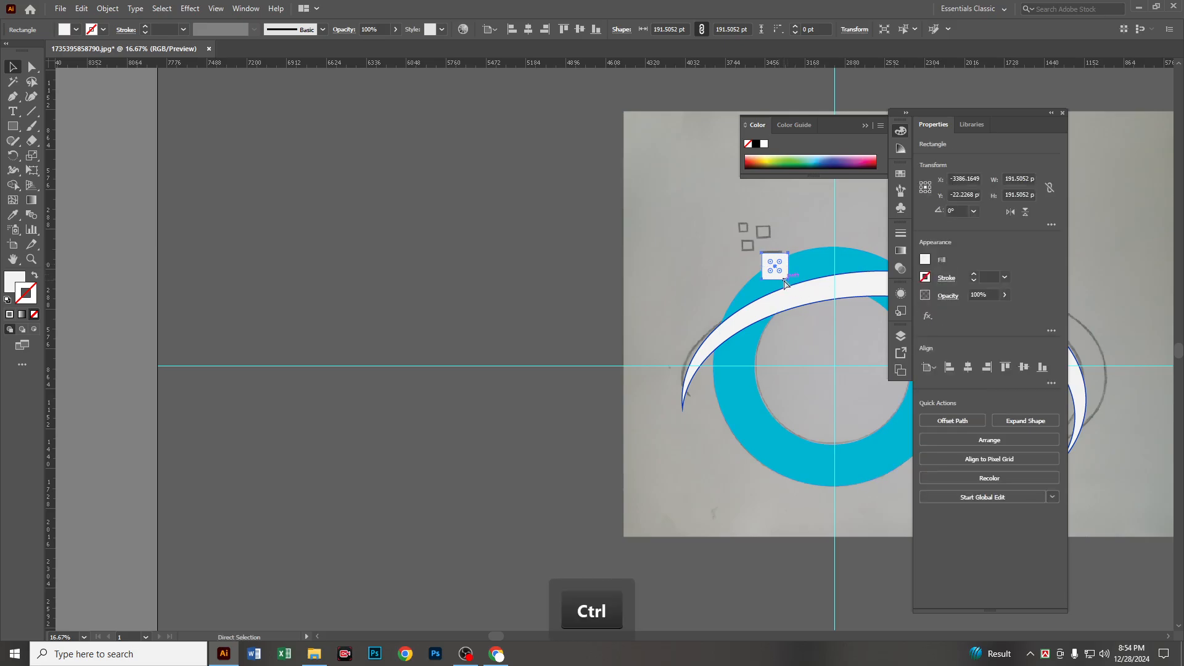
pyautogui.hotkey('ctrl', 'c')
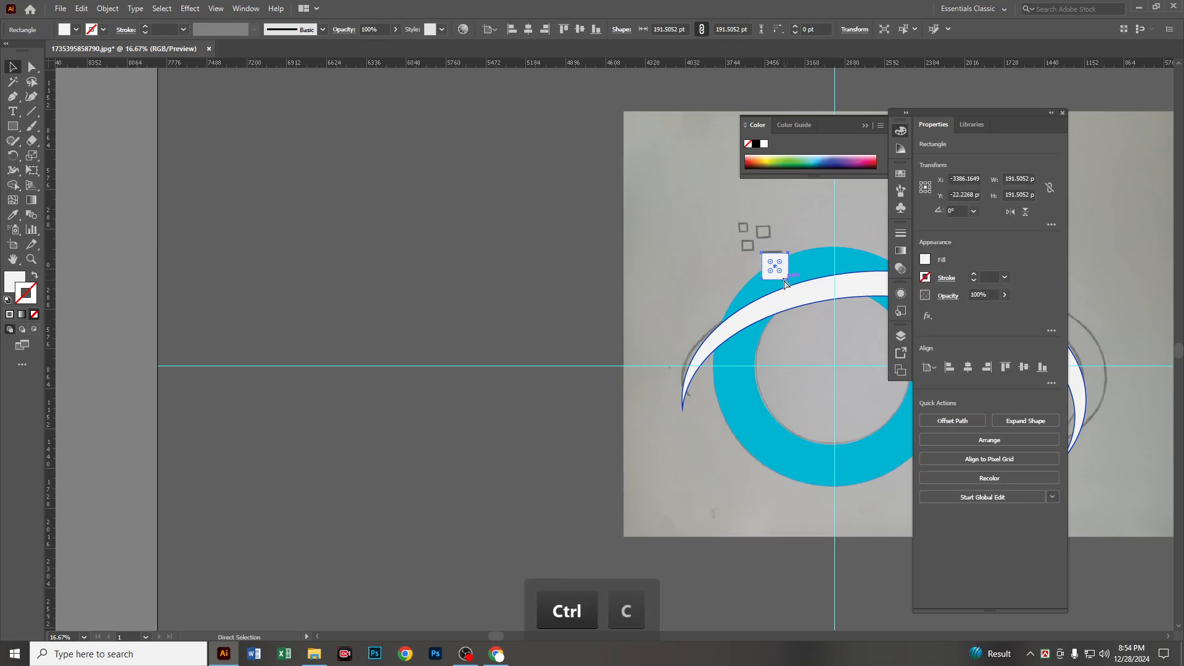
pyautogui.hotkey('ctrl', 'v')
pyautogui.moveTo(628, 366); pyautogui.dragTo(750, 252)
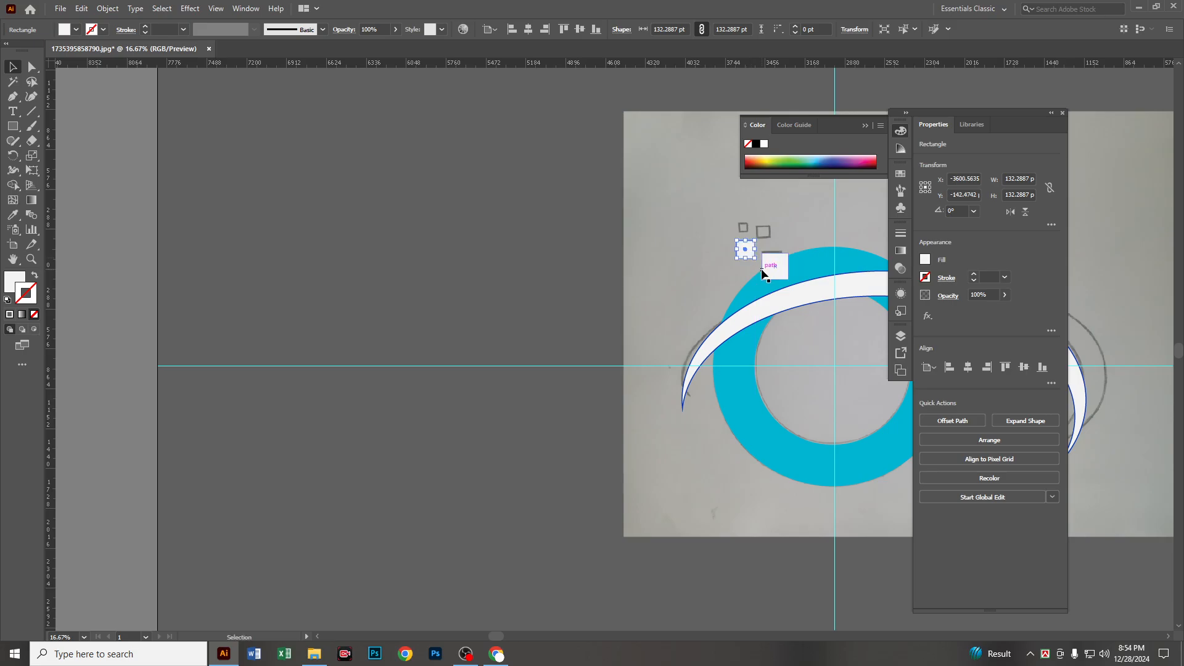
# Duplicate the 132 pt square and place the copy over the sketched square directly above the largest one.
pyautogui.press('ctrl')
pyautogui.hotkey('ctrl', 'c')
pyautogui.hotkey('ctrl', 'v')
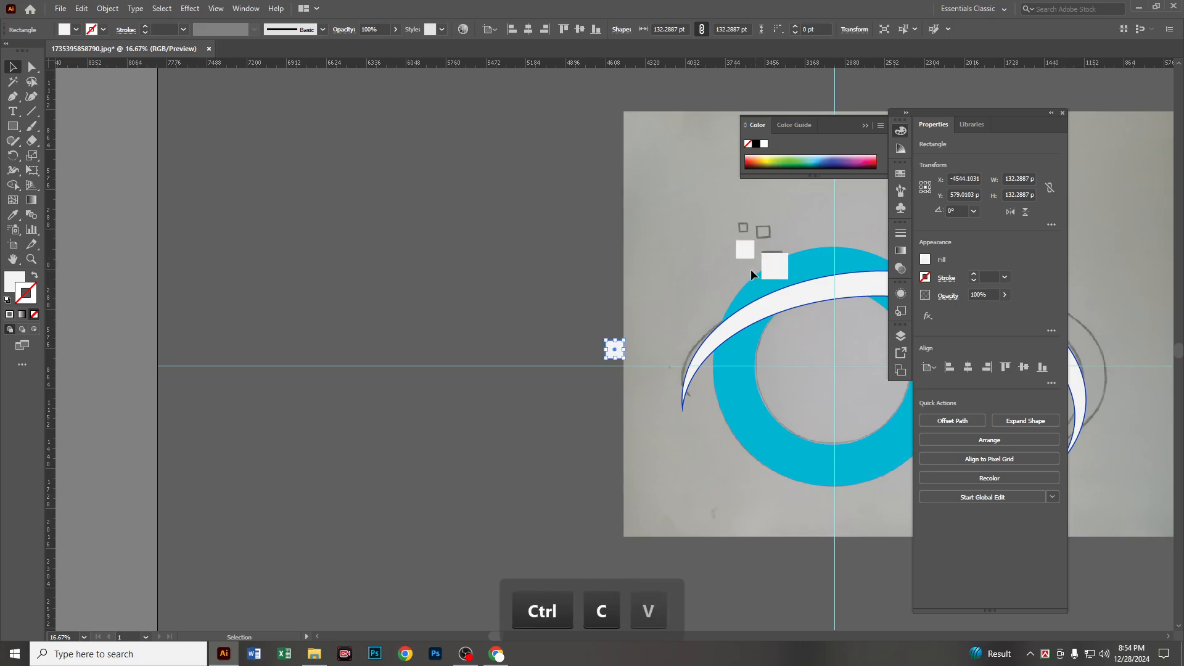
pyautogui.moveTo(620, 353); pyautogui.dragTo(772, 230)
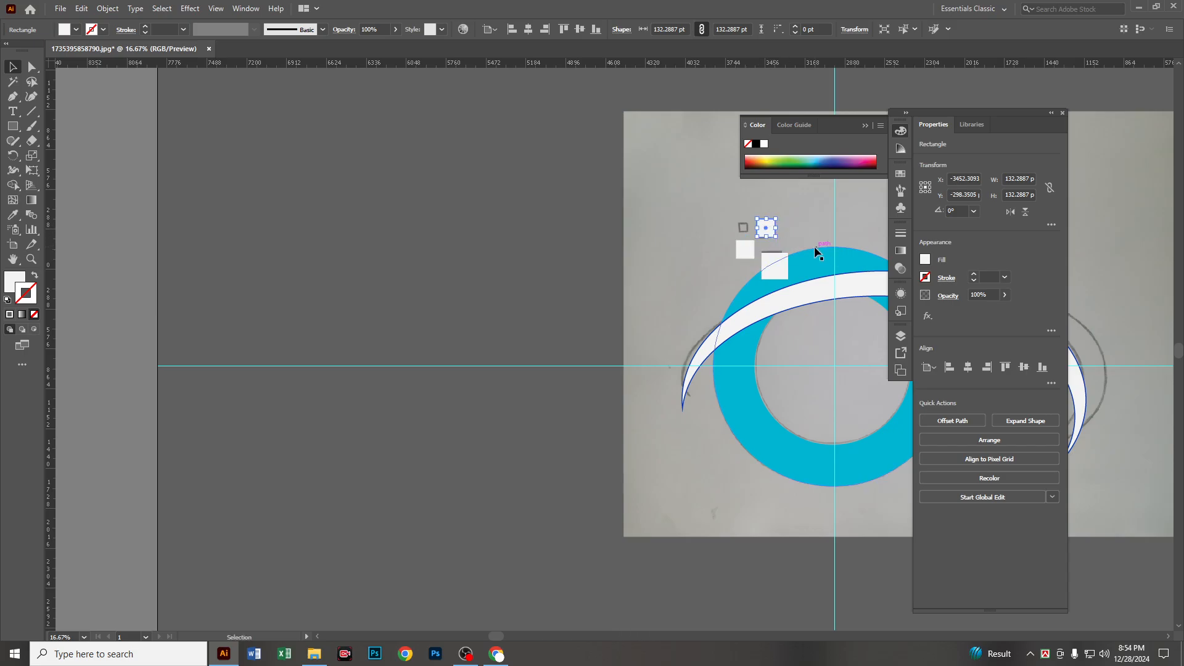
# Duplicate the 132 pt square, reduce the copy to about 53 pt and place it over the smallest sketched square.
pyautogui.hotkey('ctrl', 'c')
pyautogui.hotkey('ctrl', 'v')
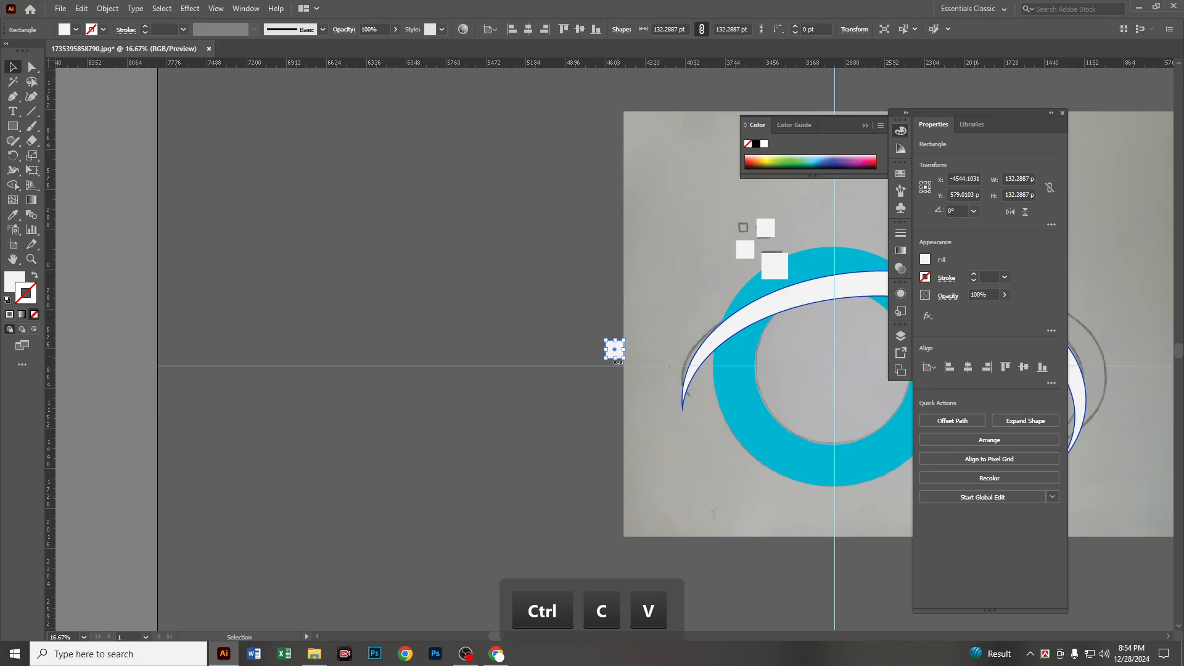
pyautogui.scroll(5, 621, 364)
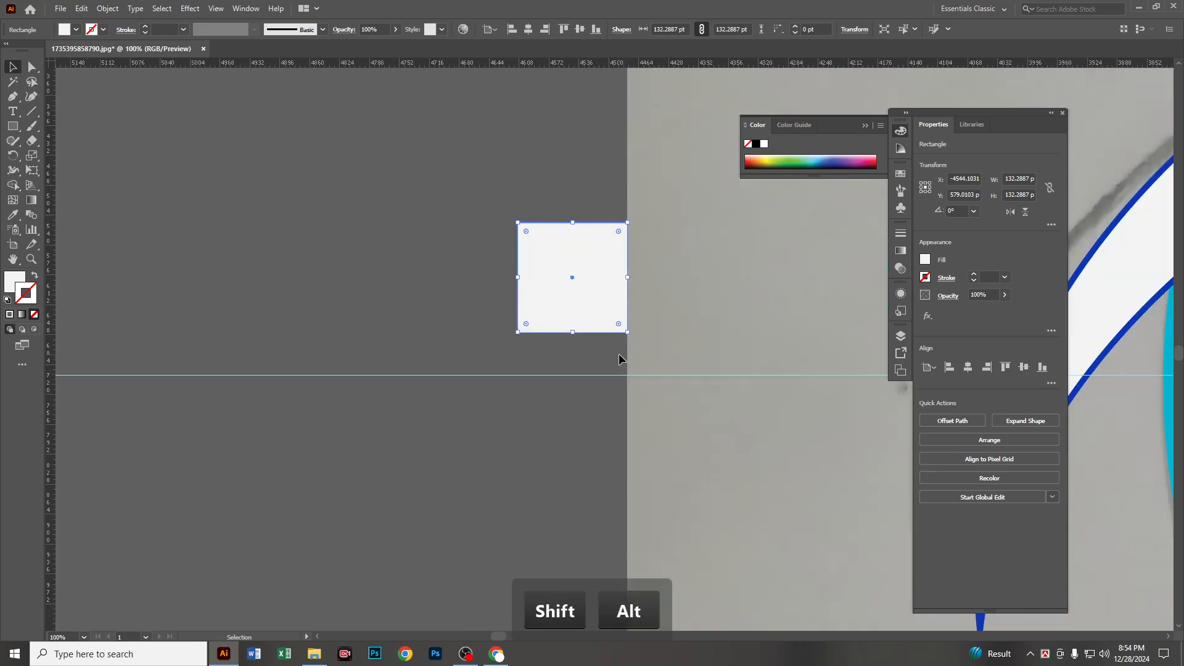
pyautogui.moveTo(627, 332); pyautogui.dragTo(595, 300)
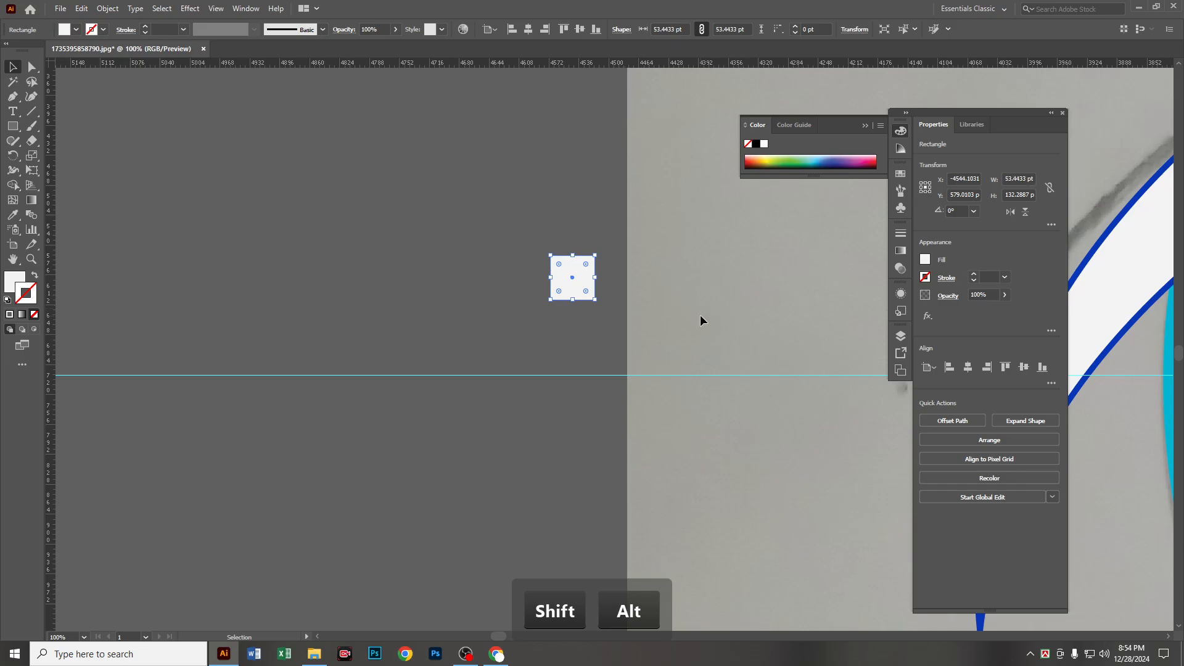
pyautogui.scroll(-2, 699, 318)
pyautogui.moveTo(784, 283); pyautogui.dragTo(342, 454)
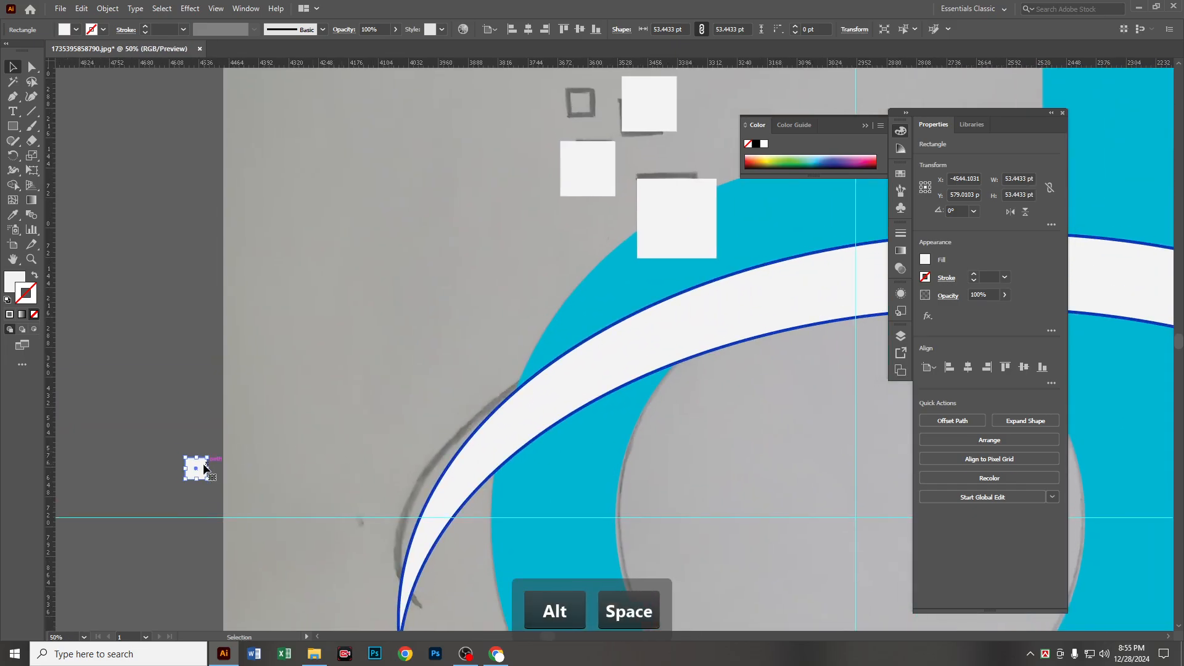
pyautogui.moveTo(201, 471); pyautogui.dragTo(397, 236)
pyautogui.moveTo(612, 264); pyautogui.dragTo(472, 402)
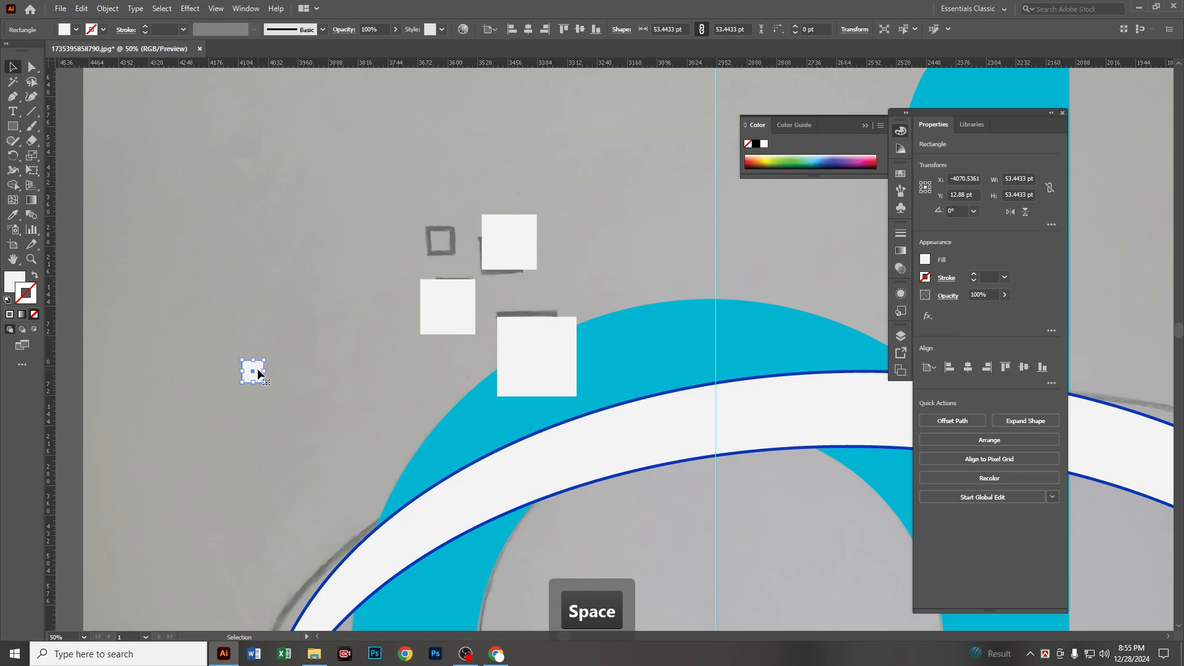
pyautogui.moveTo(254, 371); pyautogui.dragTo(445, 236)
# Move all the traced shapes off the sketch to the empty area on its left, group them and deselect.
pyautogui.scroll(-3, 515, 297)
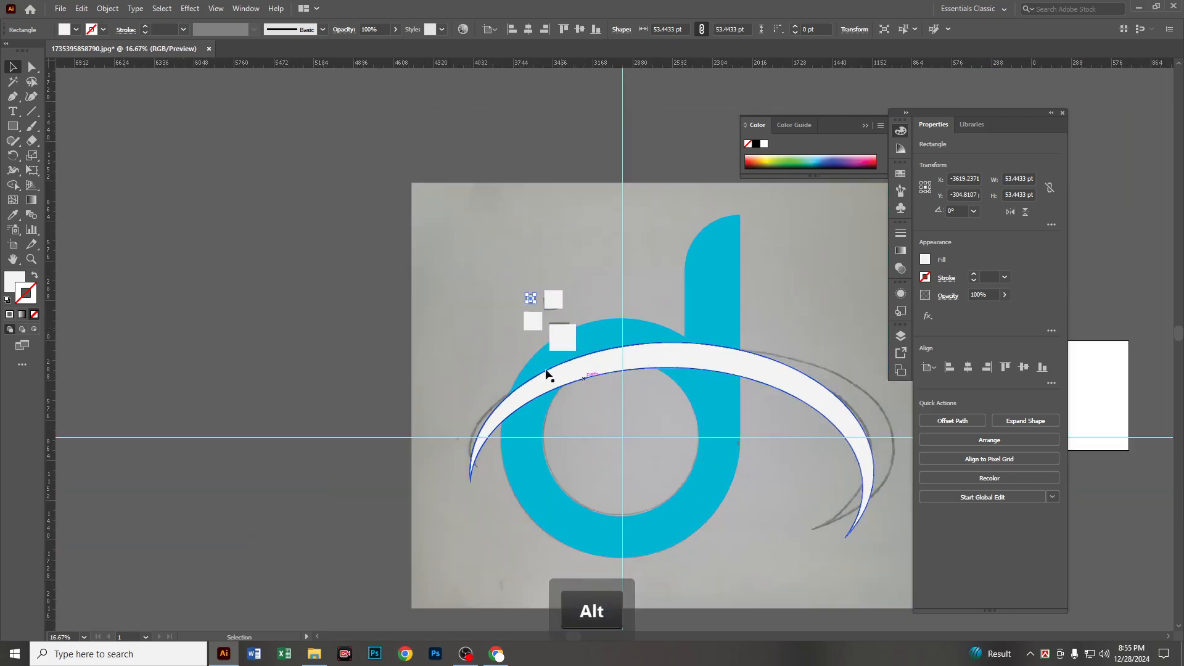
pyautogui.moveTo(485, 232)
pyautogui.mouseDown()
pyautogui.moveTo(675, 414)
pyautogui.moveTo(659, 358)
pyautogui.moveTo(224, 303)
pyautogui.mouseUp()
pyautogui.moveTo(277, 322)
pyautogui.mouseDown()
pyautogui.moveTo(602, 317)
pyautogui.moveTo(551, 316)
pyautogui.mouseUp()
pyautogui.rightClick(543, 309)
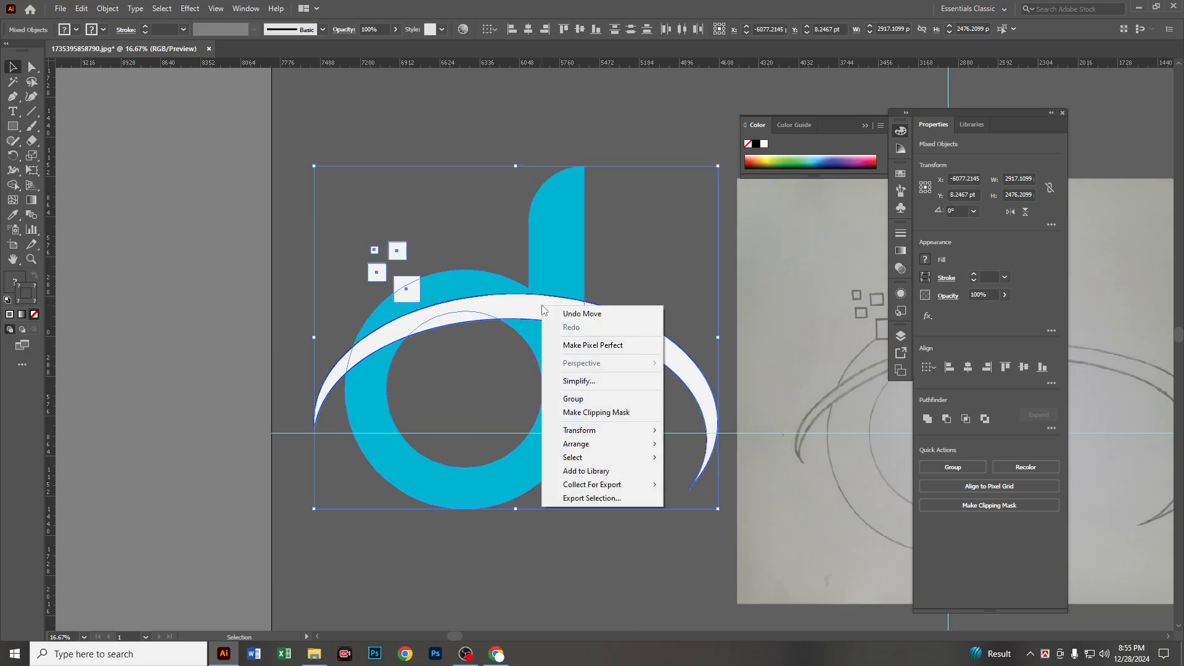
pyautogui.click(611, 399)
pyautogui.click(672, 150)
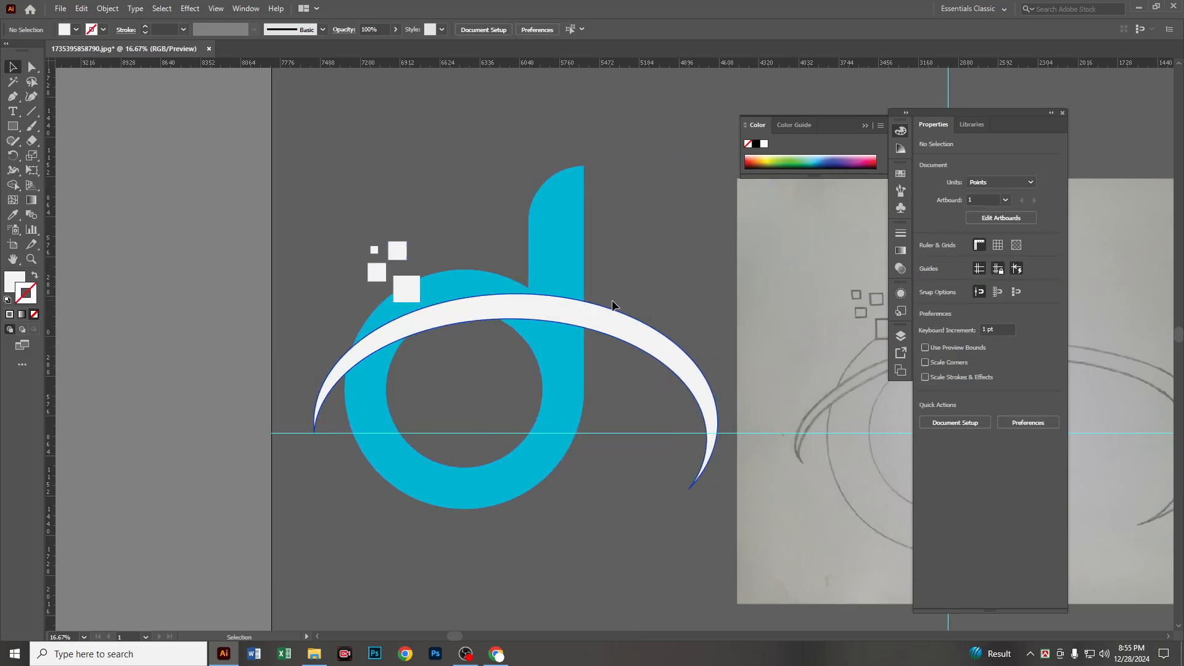
# Compare the grouped vector logo with the original sketch beside it and inspect the empty artboard.
pyautogui.scroll(-2, 611, 305)
pyautogui.moveTo(311, 317); pyautogui.dragTo(654, 340)
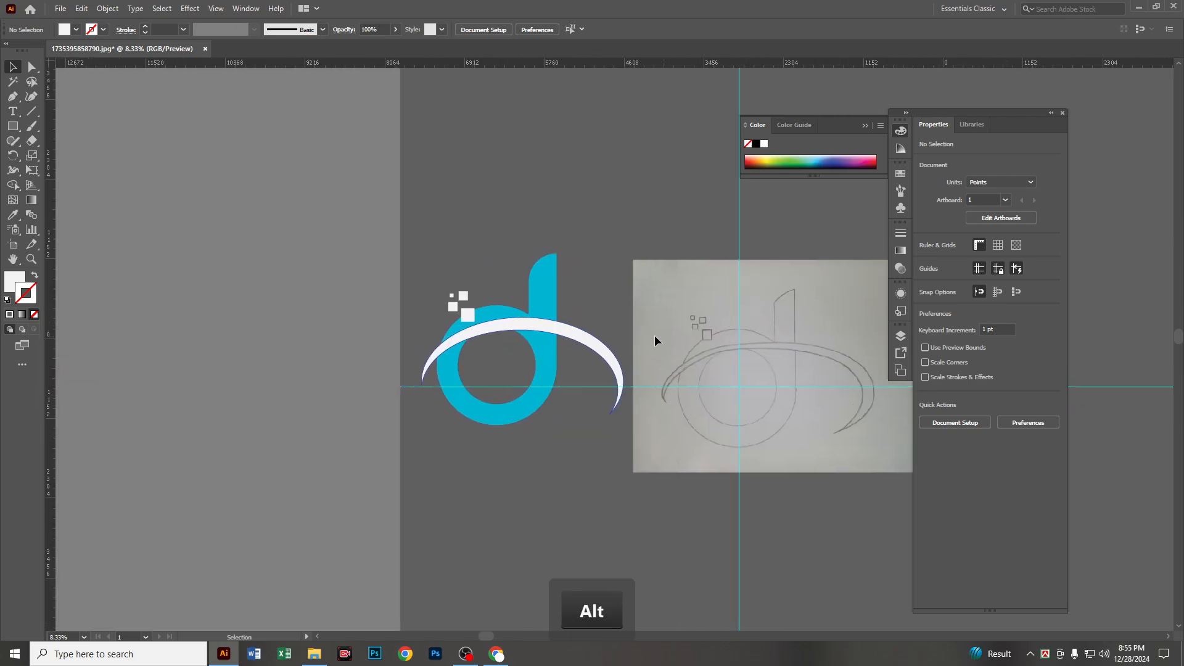
pyautogui.scroll(1, 638, 338)
pyautogui.moveTo(375, 328); pyautogui.dragTo(541, 337)
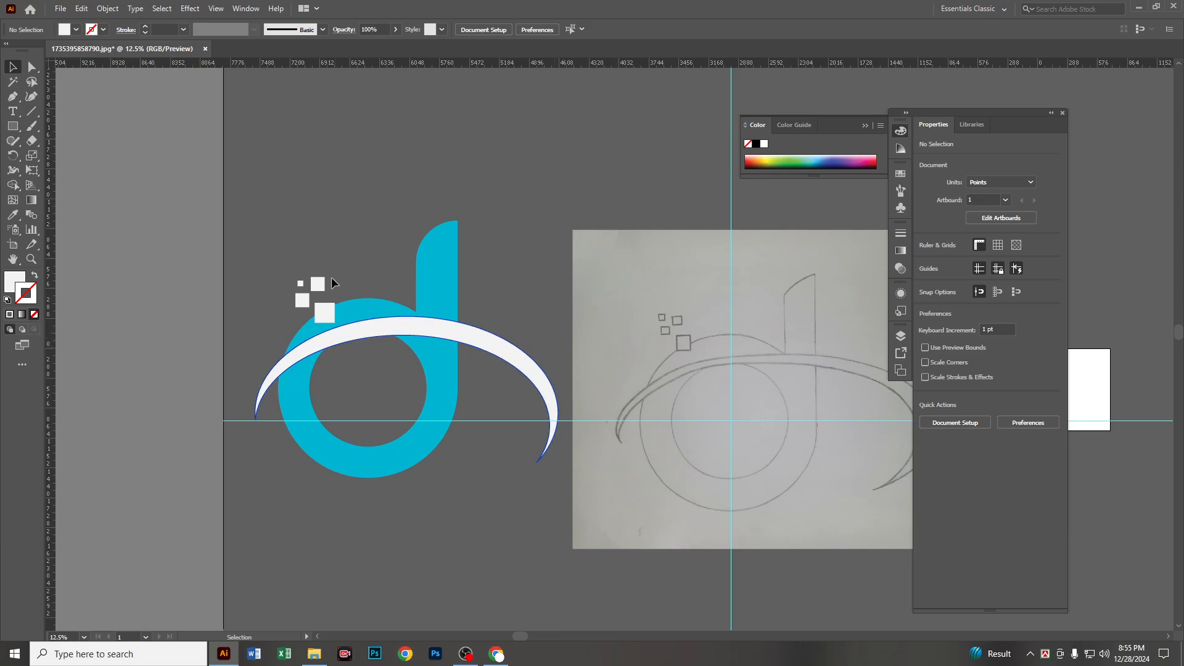
pyautogui.moveTo(427, 383); pyautogui.dragTo(431, 370)
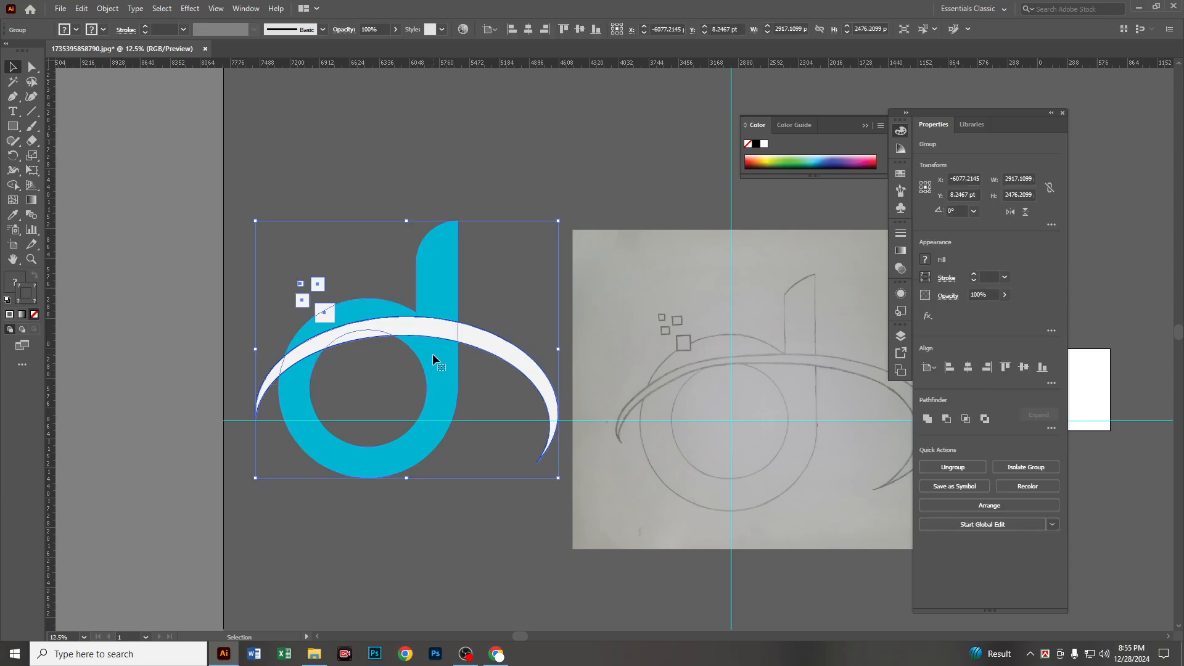
pyautogui.click(412, 197)
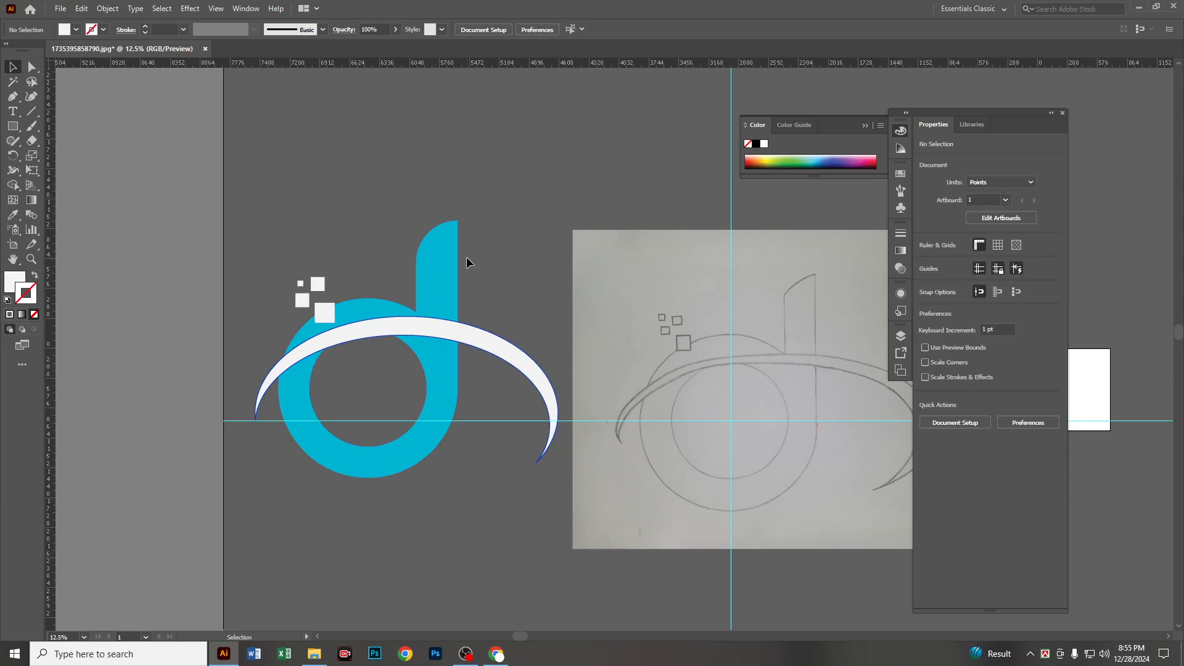
pyautogui.scroll(-1, 467, 261)
pyautogui.scroll(7, 638, 338)
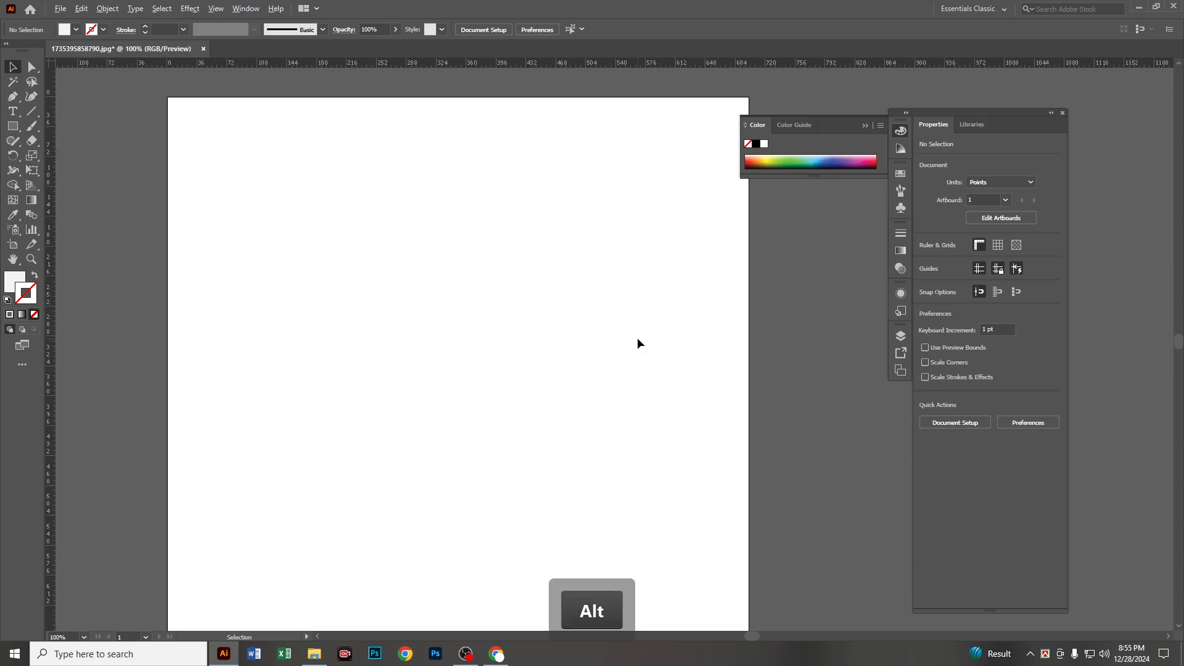
pyautogui.scroll(-5, 617, 343)
pyautogui.moveTo(355, 335); pyautogui.dragTo(939, 387)
pyautogui.moveTo(438, 357); pyautogui.dragTo(647, 367)
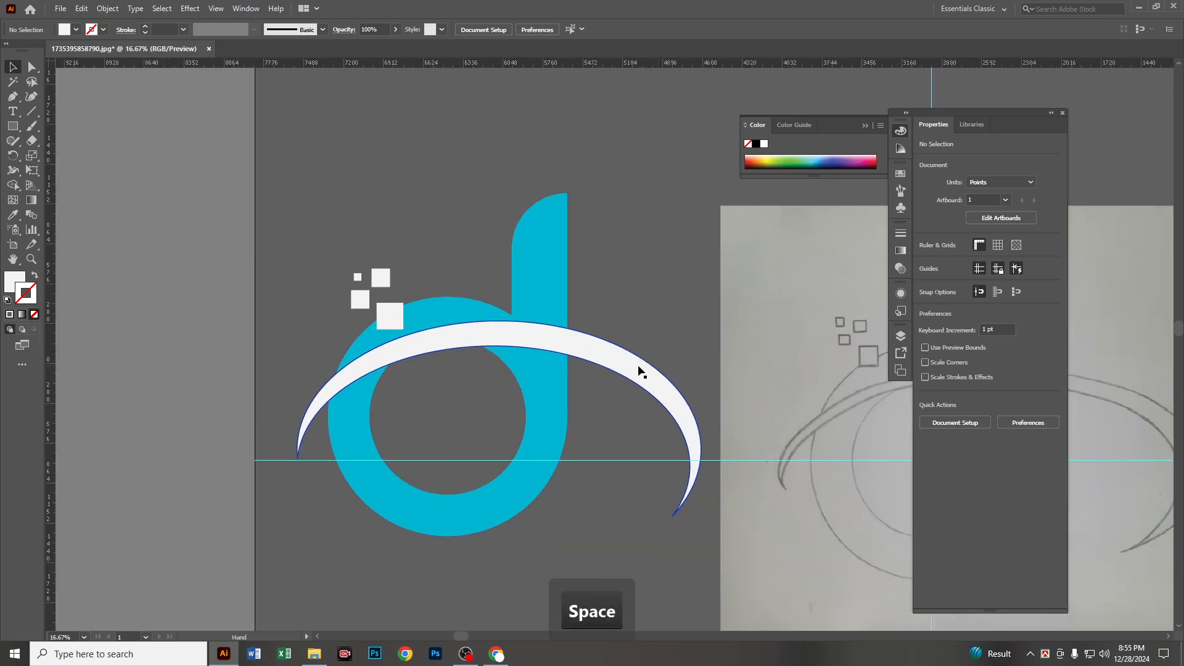
# Close the floating Properties and Color panels to clear the canvas around the logo.
pyautogui.click(1062, 113)
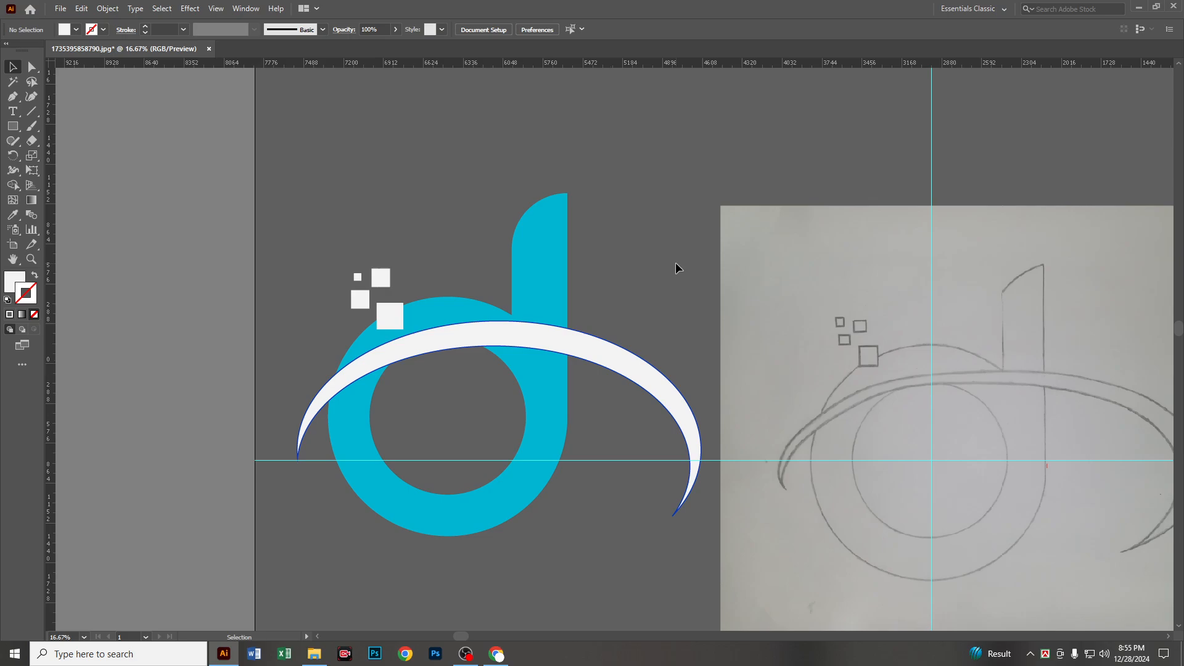
pyautogui.press('space')
pyautogui.moveTo(401, 411); pyautogui.dragTo(590, 444)
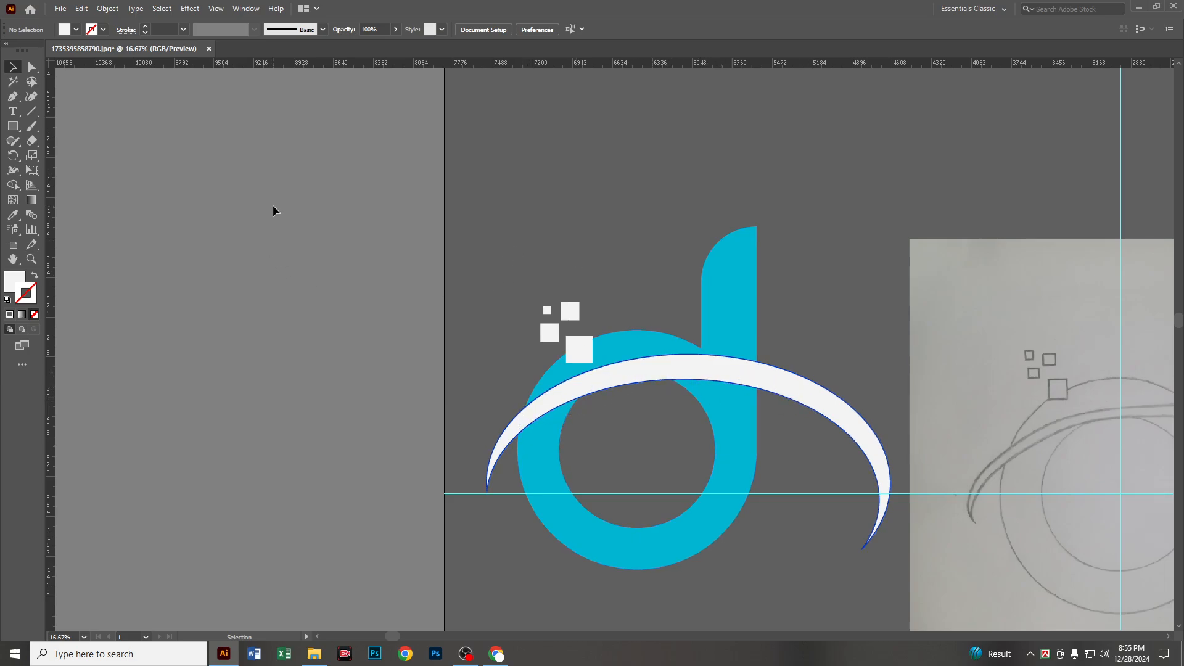
# Draw an ellipse about 998 by 644 pt with no fill and no stroke above the logo.
pyautogui.click(12, 126)
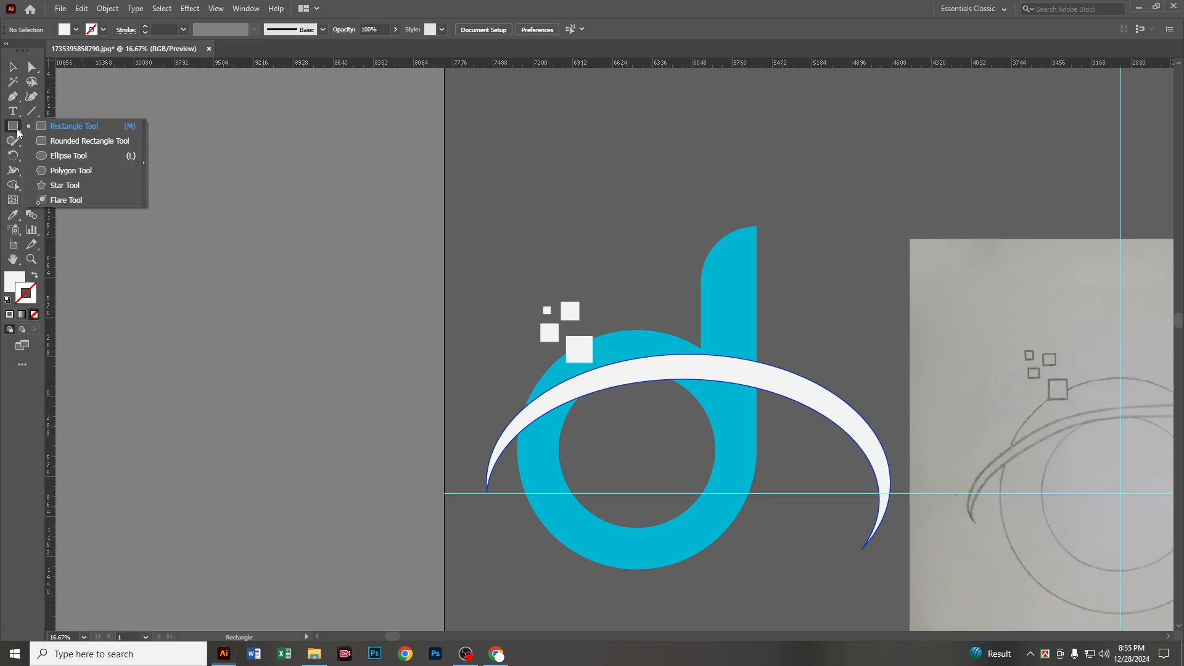
pyautogui.click(72, 154)
pyautogui.click(76, 29)
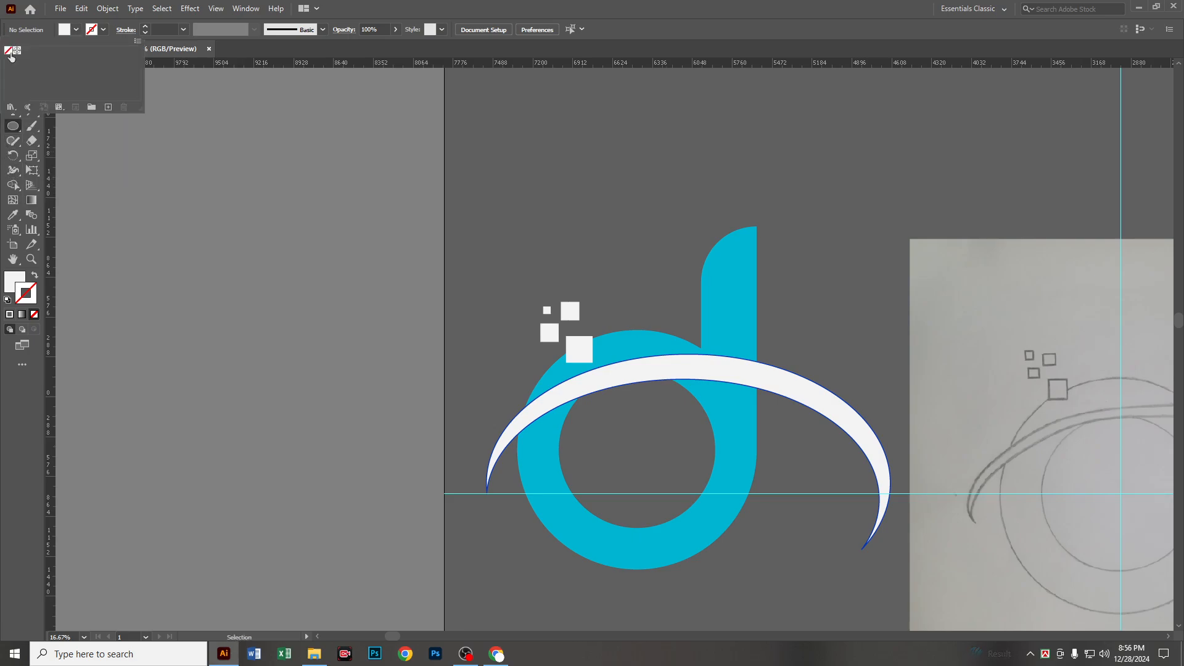
pyautogui.click(9, 52)
pyautogui.click(92, 34)
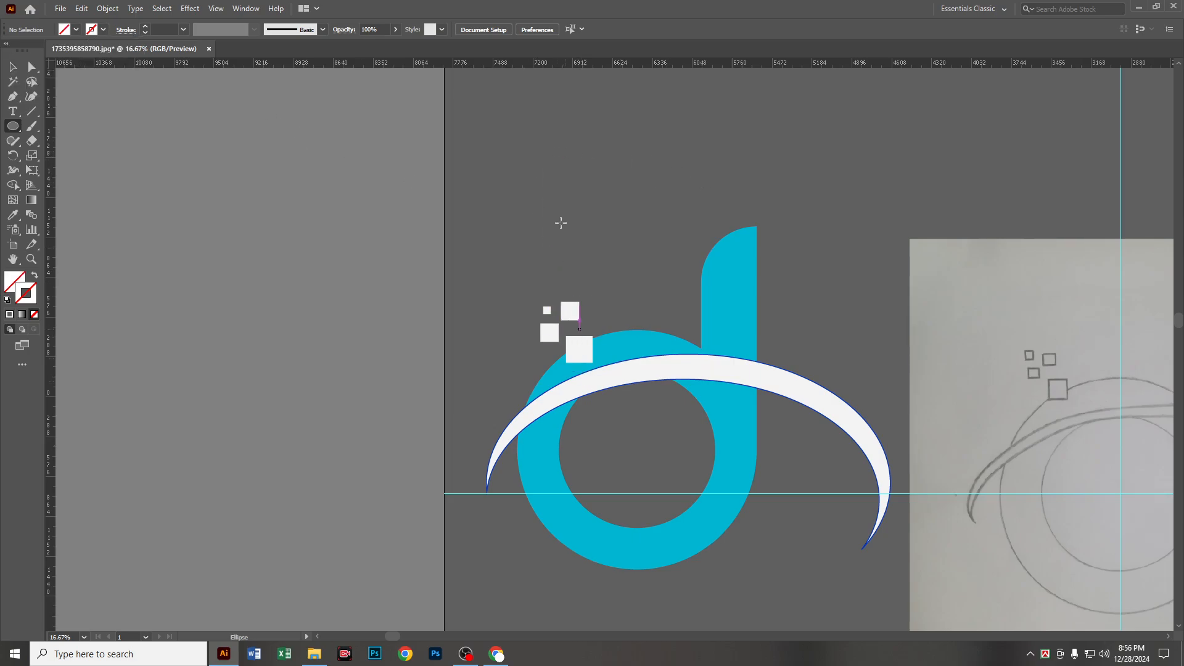
pyautogui.moveTo(528, 150); pyautogui.dragTo(666, 240)
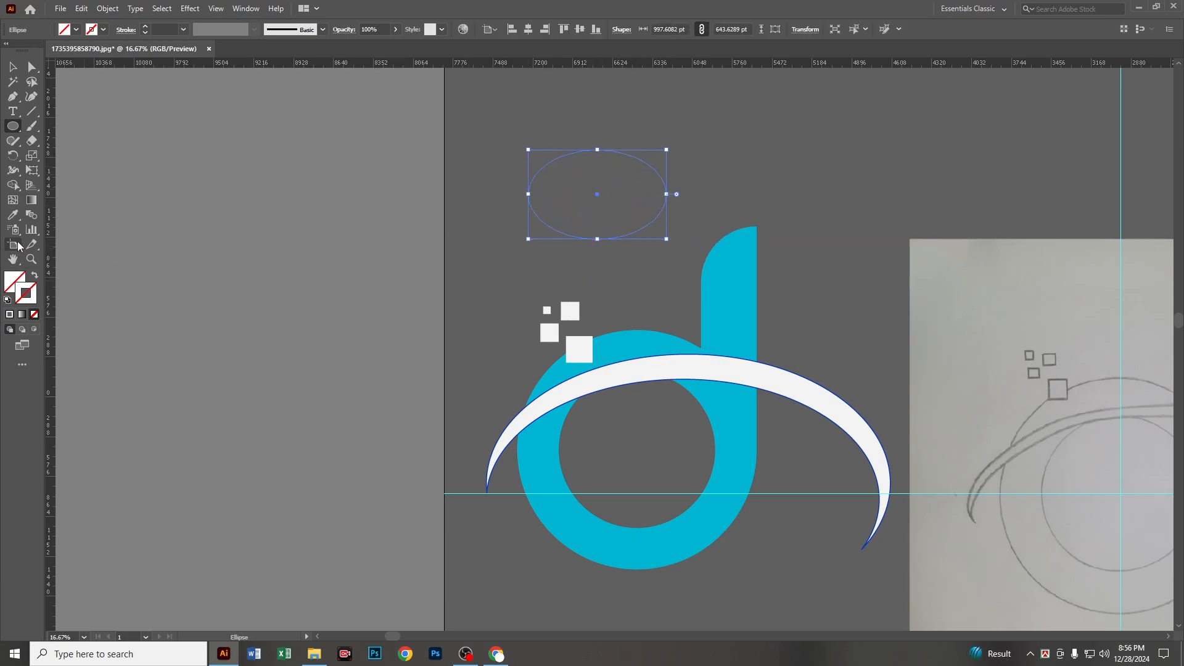
# Add type on a path along the new ellipse and set its font size to 72 pt.
pyautogui.click(15, 115)
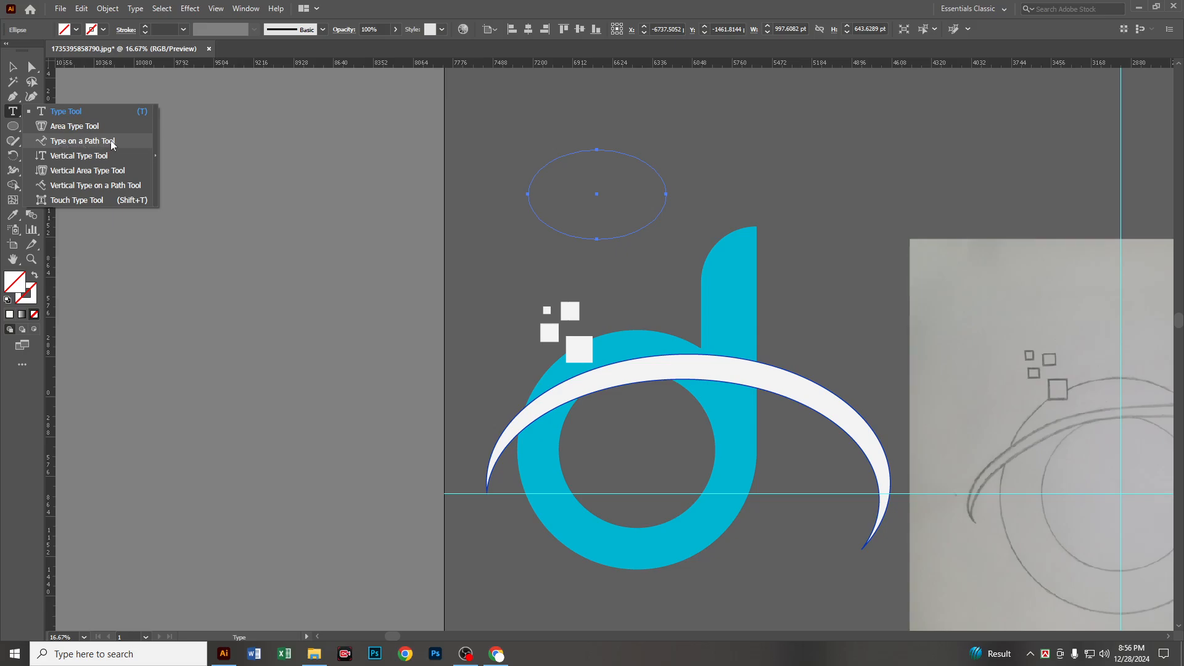
pyautogui.click(78, 143)
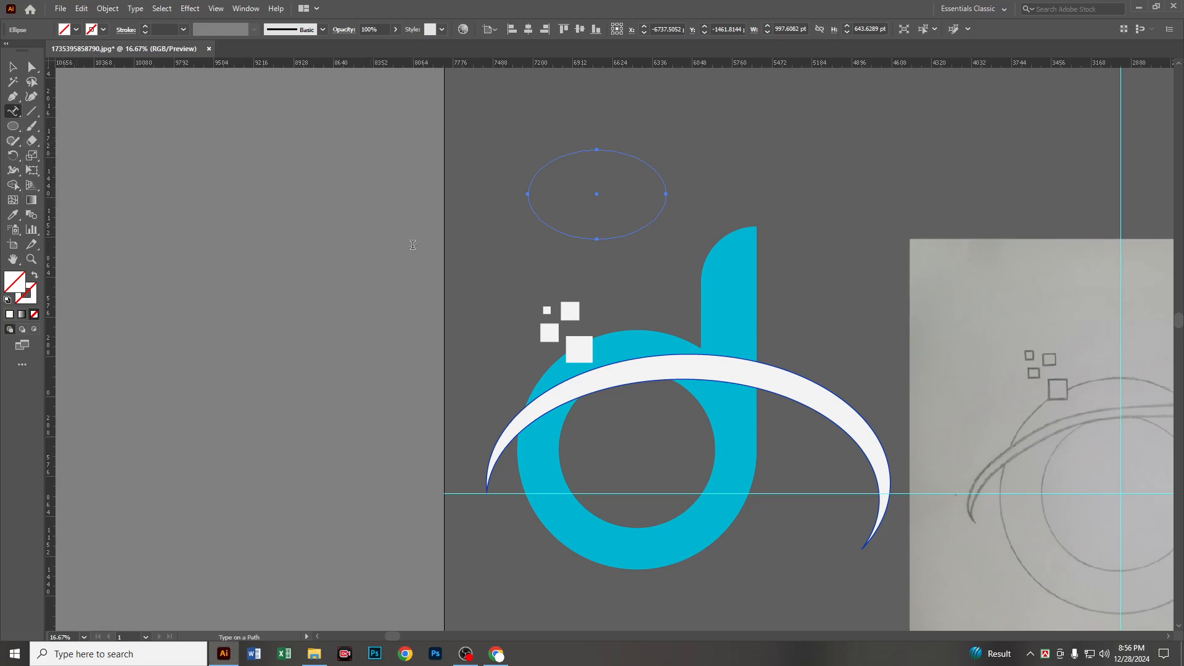
pyautogui.click(573, 150)
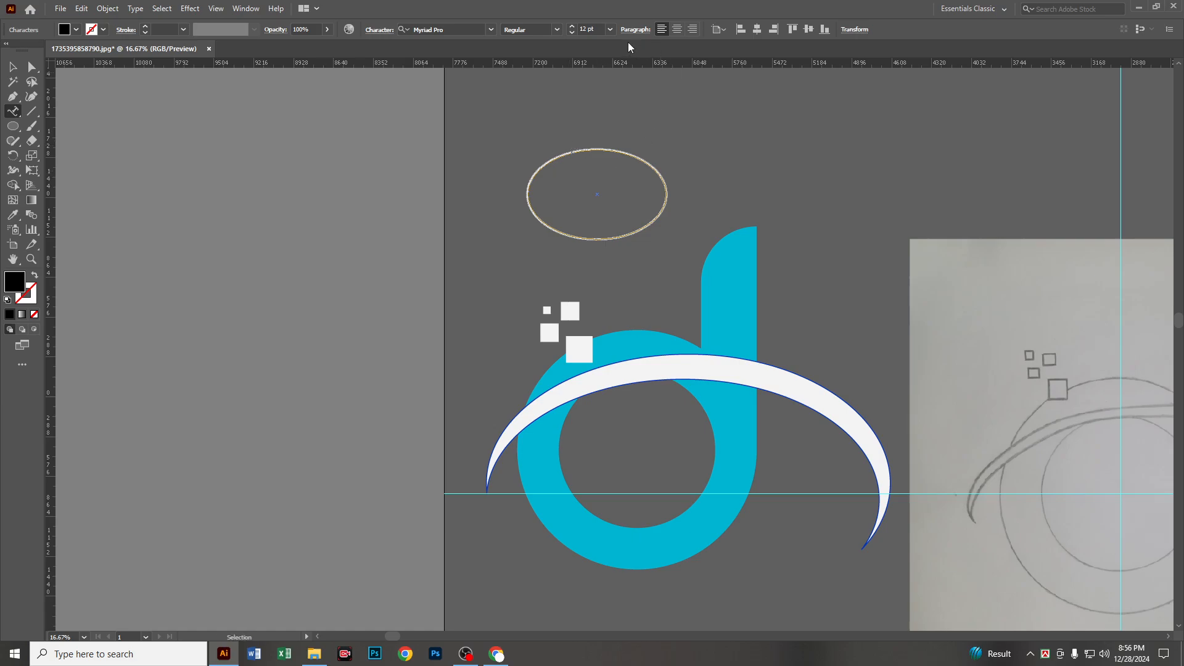
pyautogui.click(611, 31)
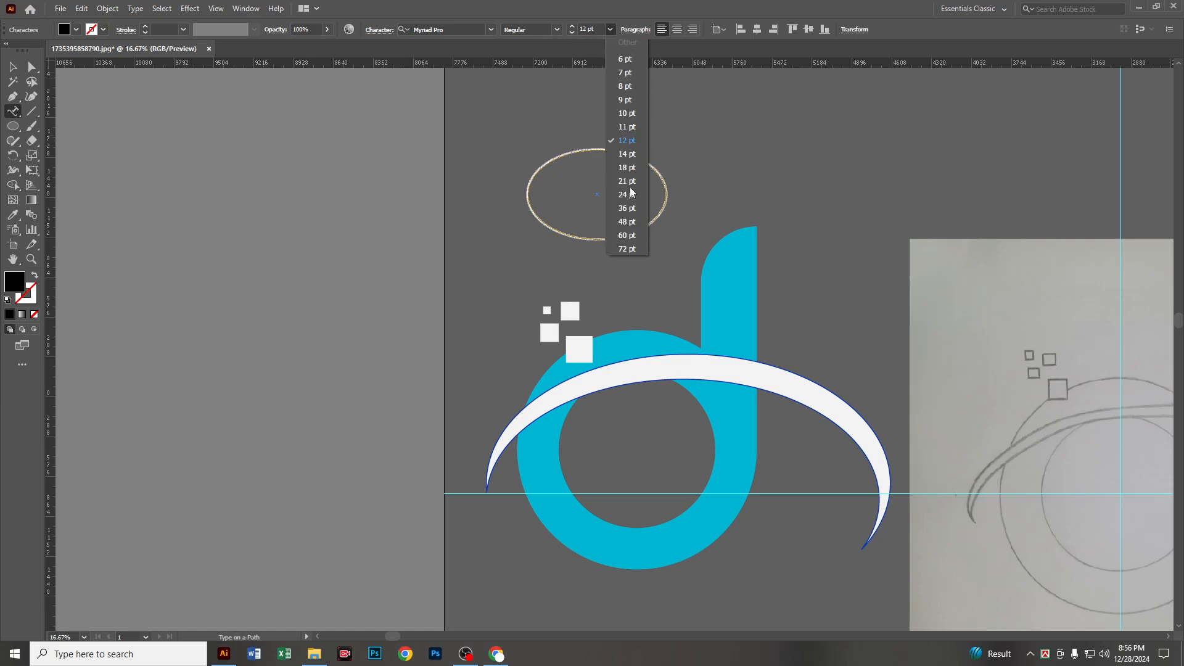
pyautogui.click(627, 249)
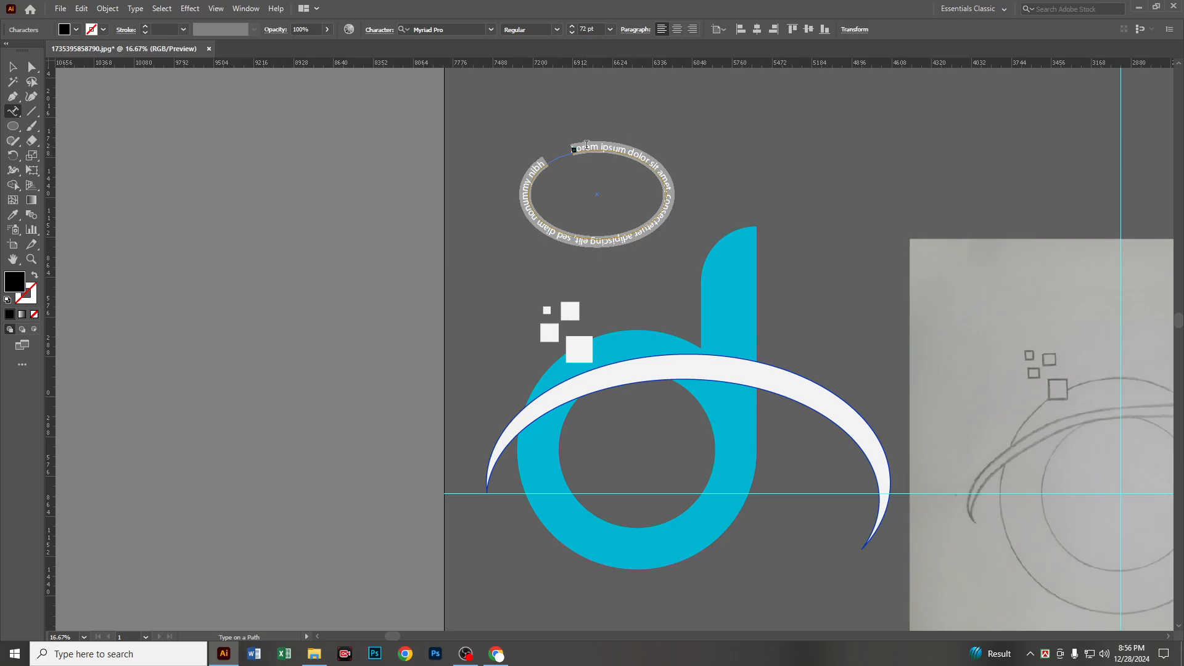
# Replace the placeholder text on the ellipse with "INTERNET SERVICE".
pyautogui.press('BackSpace')
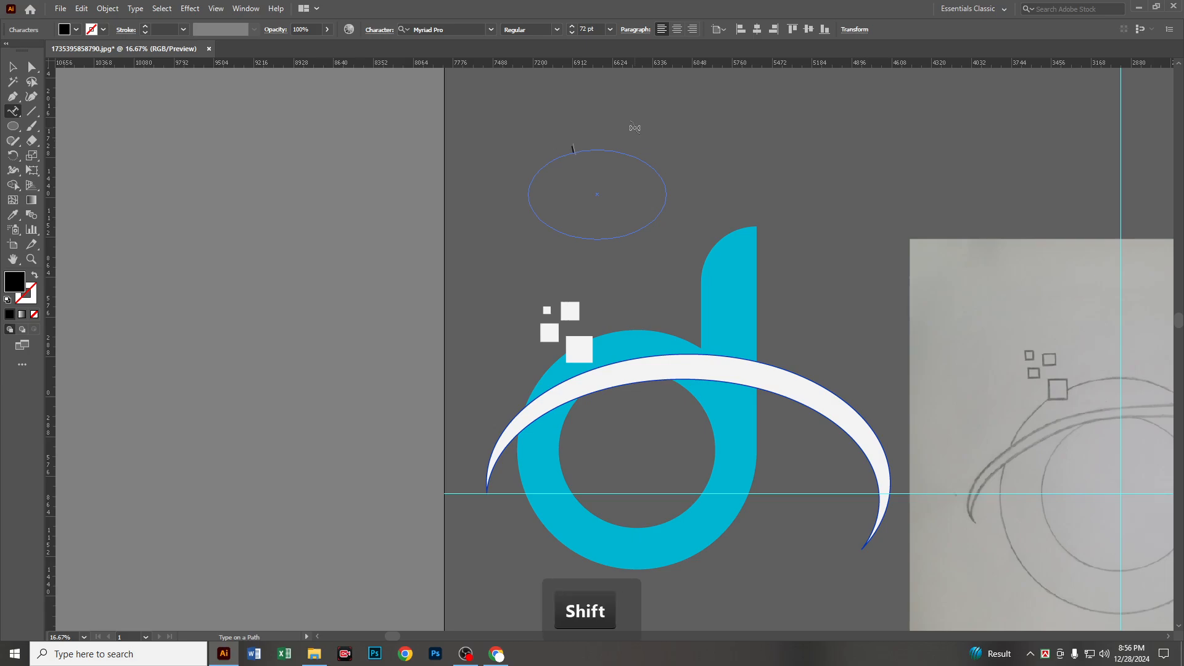
pyautogui.write('IN')
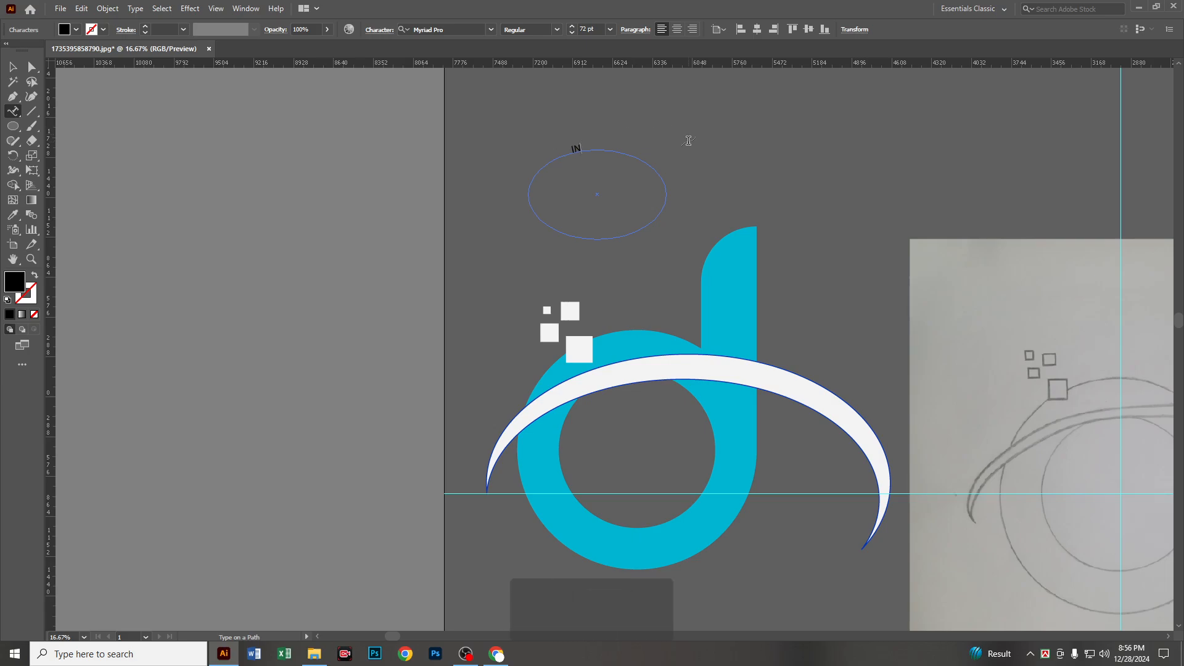
pyautogui.press('BackSpace')
pyautogui.press('capslock')
pyautogui.write('NTERNET ')
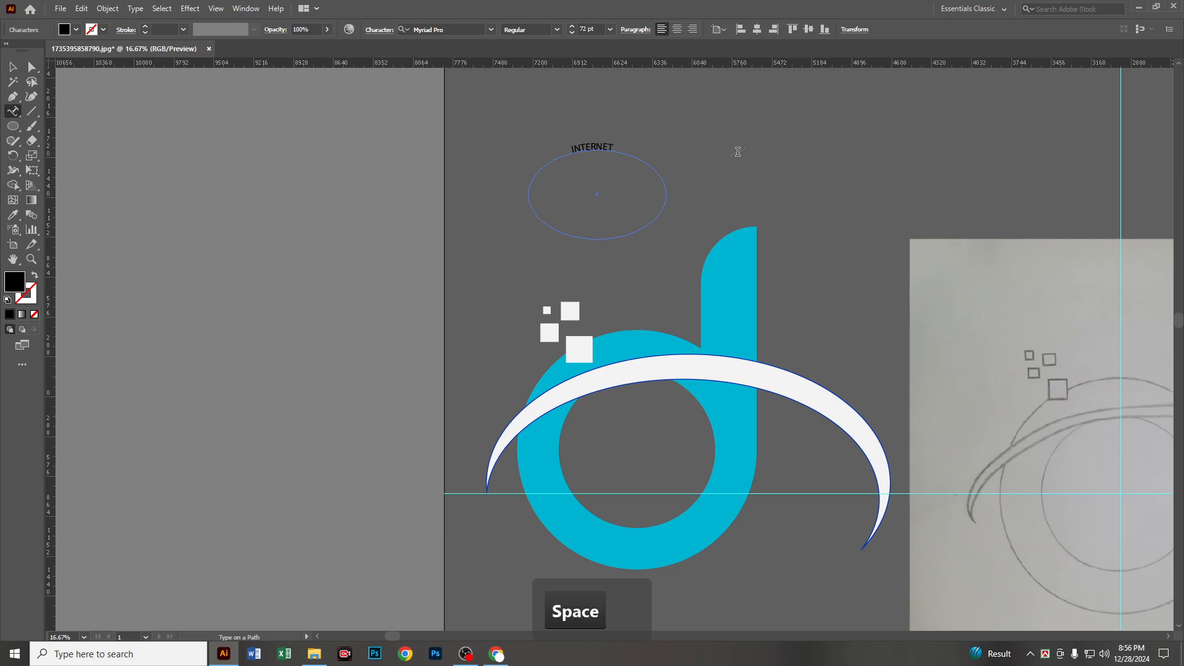
pyautogui.write('SERVICE')
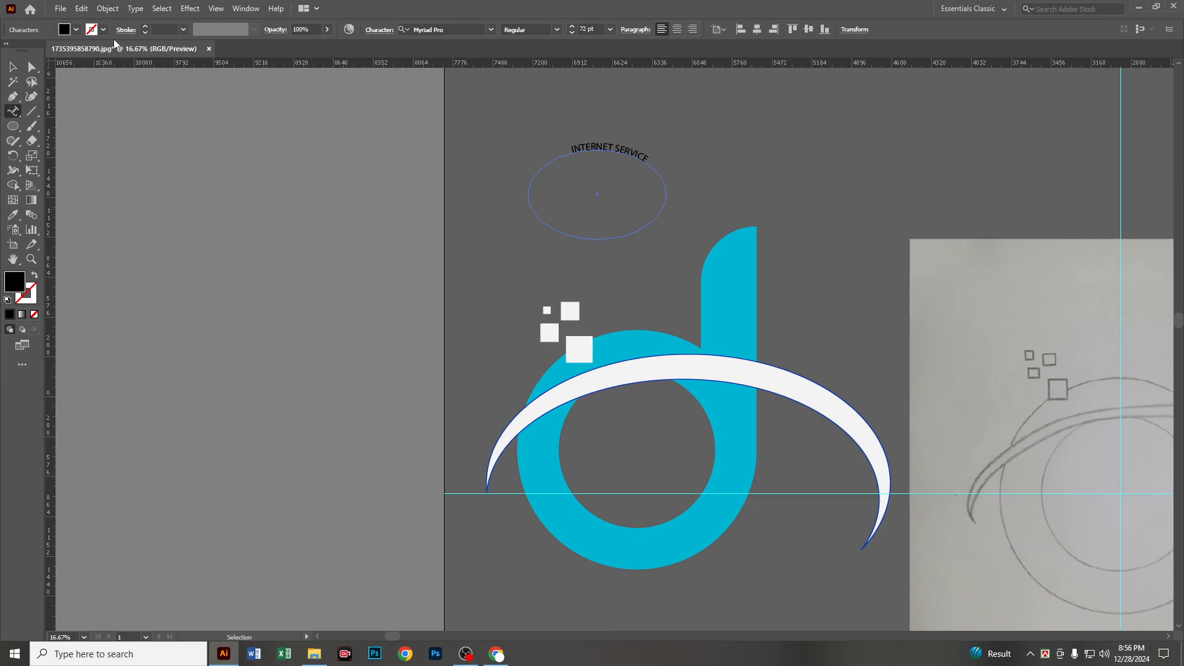
# Enlarge all of the "INTERNET SERVICE" text to 115 pt.
pyautogui.hotkey('ctrl', 'a')
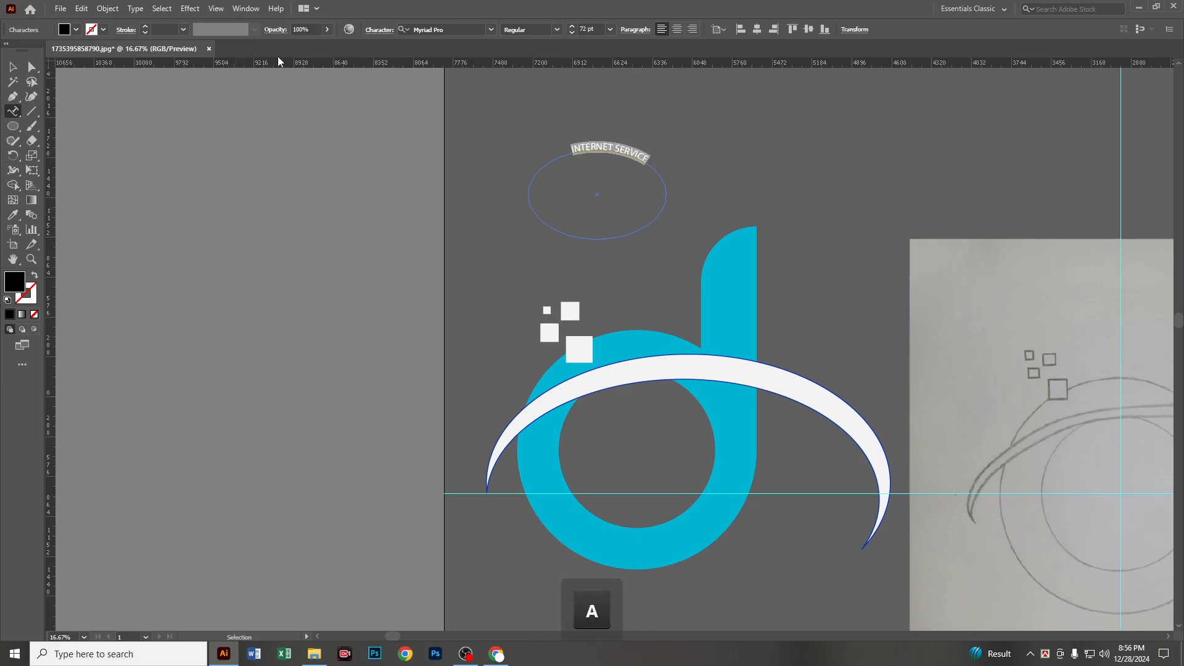
pyautogui.click(572, 27)
pyautogui.moveTo(574, 29); pyautogui.dragTo(574, 29)
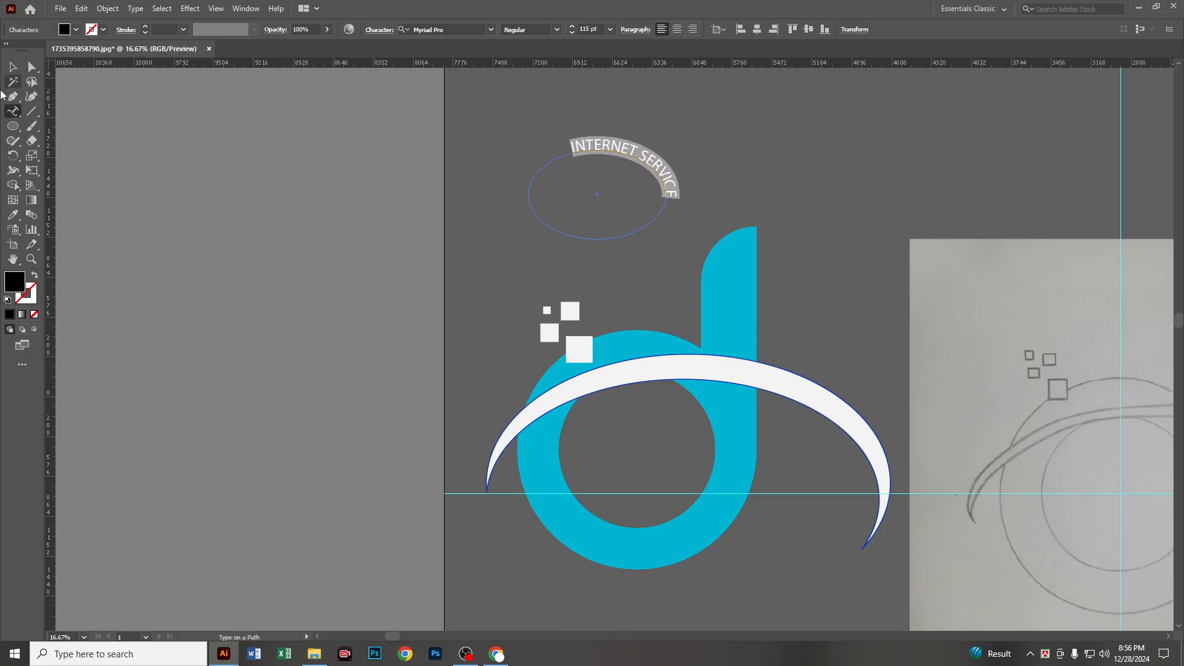
# Move the curved text onto the crescent swoosh, scale it up to about 160 pt and rotate it counterclockwise to fit the curve.
pyautogui.click(12, 66)
pyautogui.moveTo(658, 164); pyautogui.dragTo(739, 389)
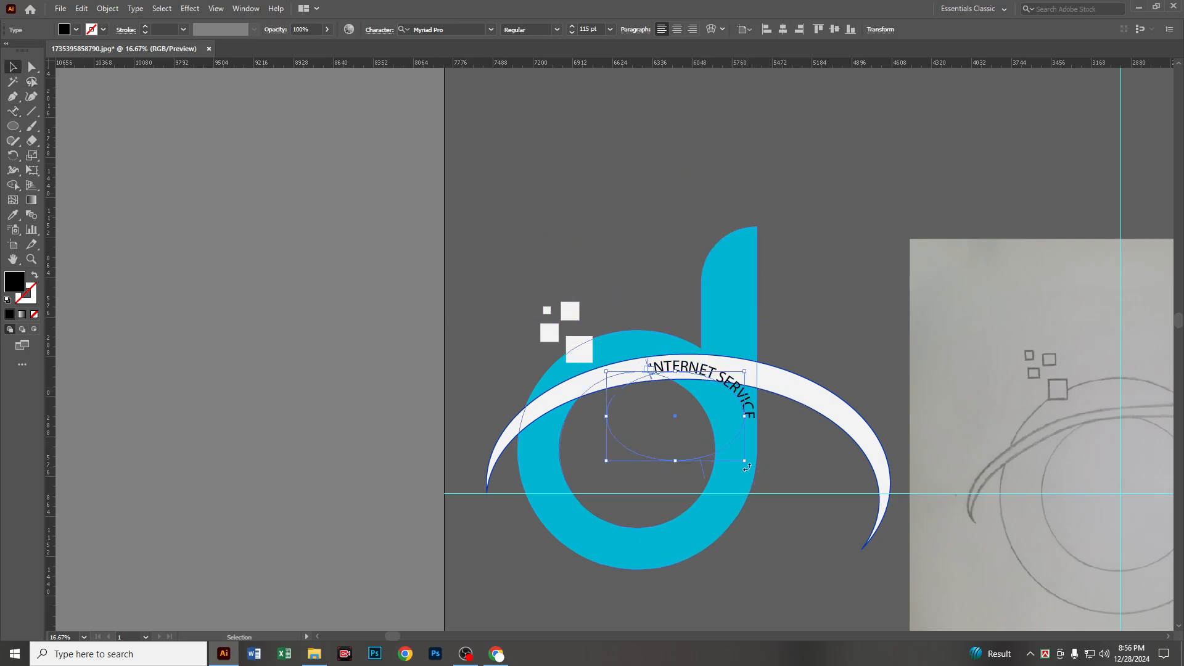
pyautogui.moveTo(747, 467); pyautogui.dragTo(852, 469)
pyautogui.moveTo(828, 377); pyautogui.dragTo(792, 385)
pyautogui.moveTo(561, 393); pyautogui.dragTo(544, 382)
pyautogui.moveTo(787, 335); pyautogui.dragTo(784, 357)
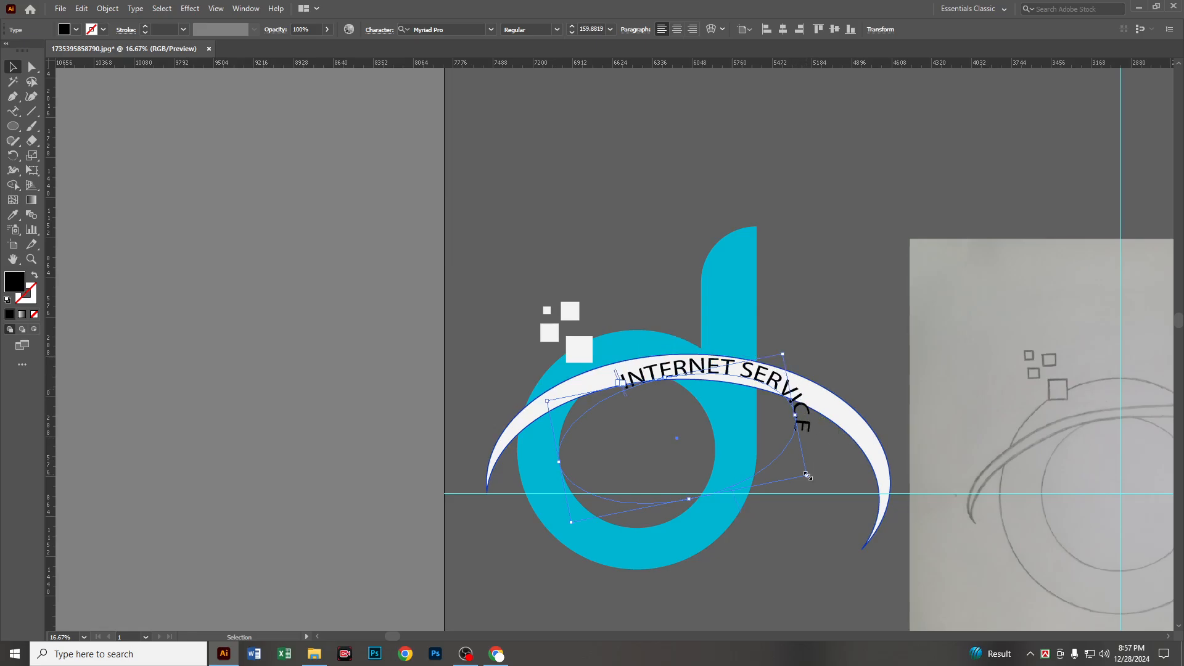
# Shrink the curved "INTERNET SERVICE" text, shift it toward the d's stem, and enlarge it with its ellipse to about 194 pt.
pyautogui.moveTo(806, 475); pyautogui.dragTo(730, 465)
pyautogui.moveTo(735, 409); pyautogui.dragTo(783, 397)
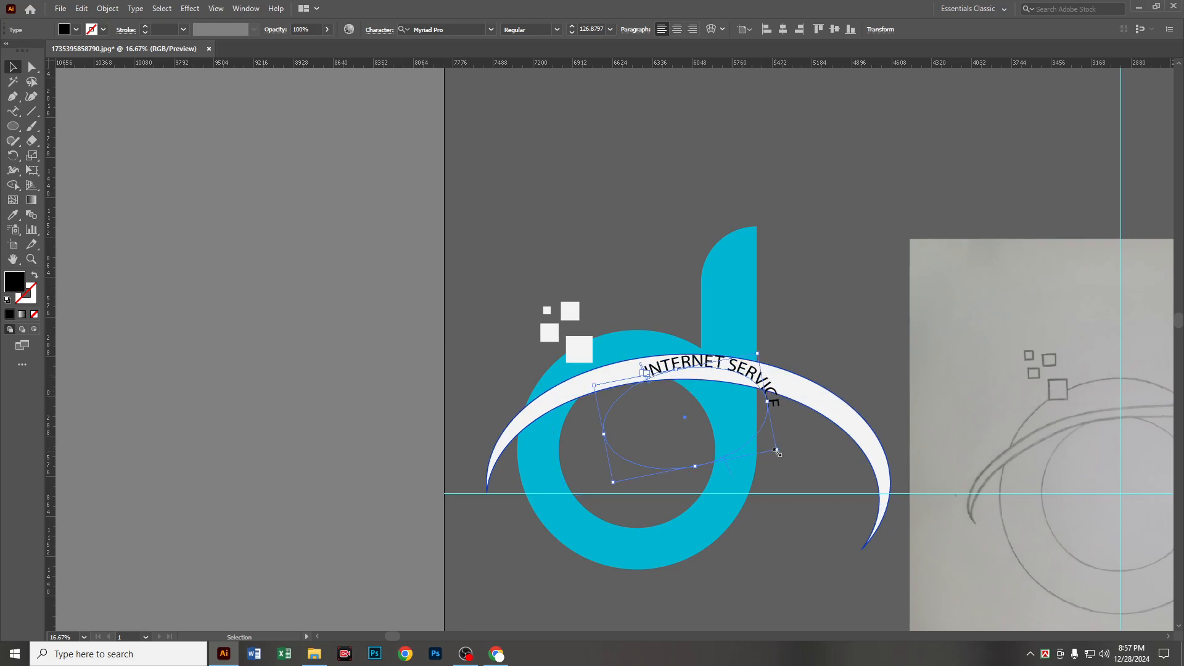
pyautogui.moveTo(779, 454); pyautogui.dragTo(915, 475)
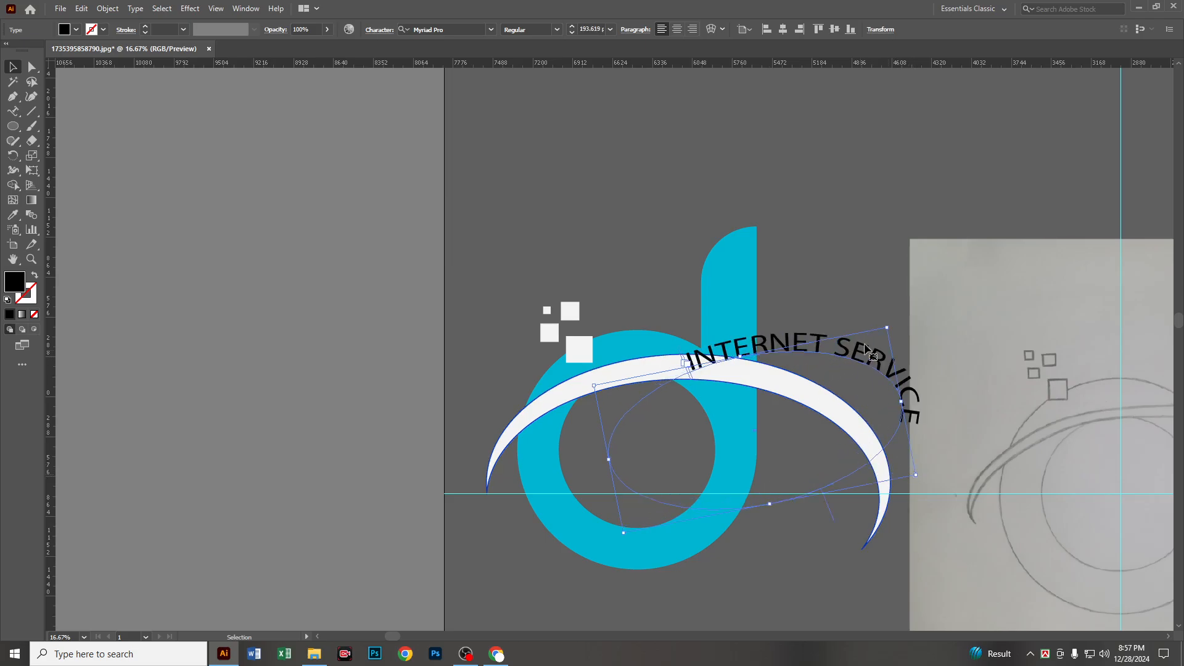
# Reduce the font size of all the "INTERNET SERVICE" text to 118 pt.
pyautogui.doubleClick(764, 336)
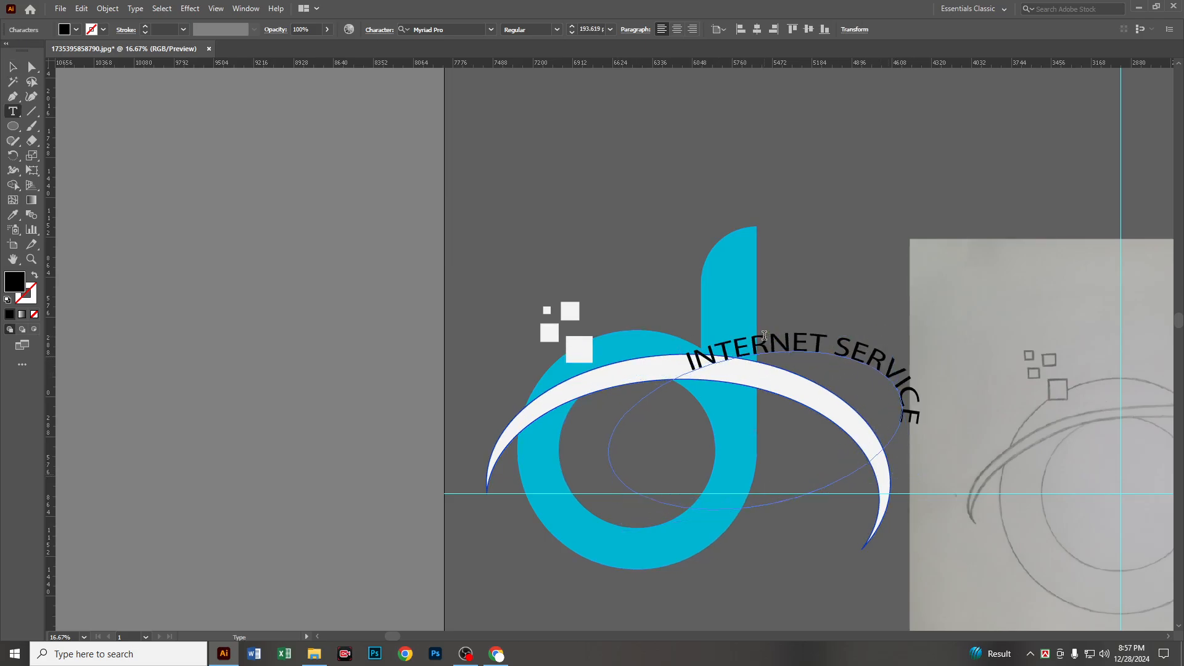
pyautogui.hotkey('ctrl', 'a')
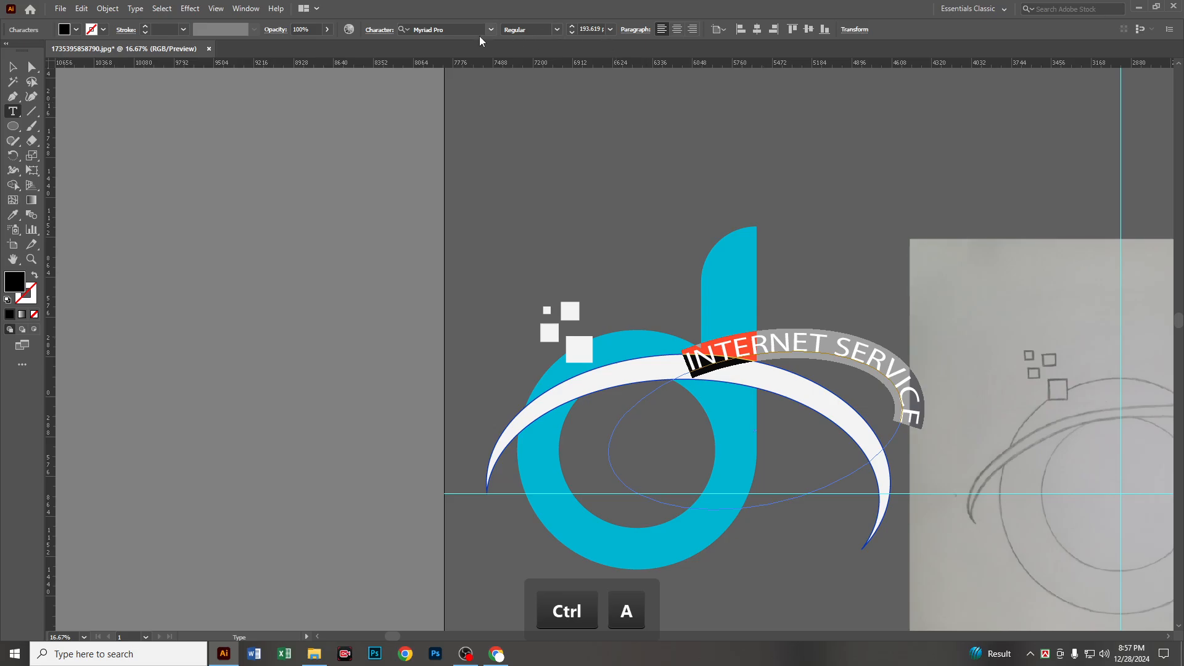
pyautogui.click(572, 33)
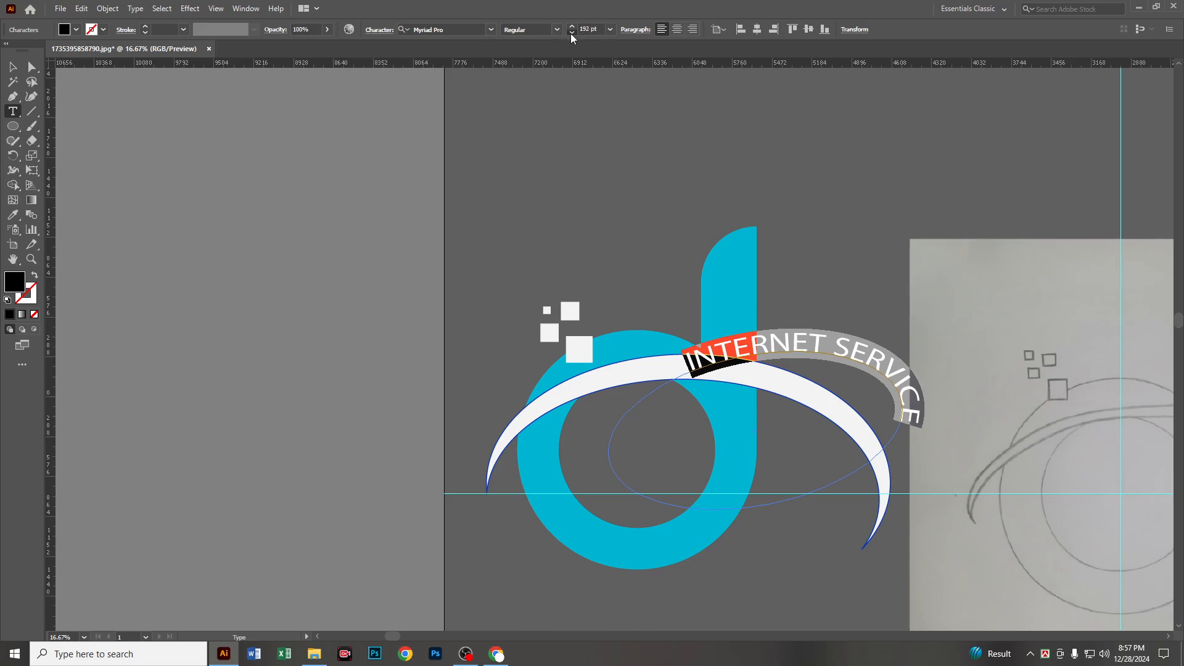
pyautogui.click(572, 33)
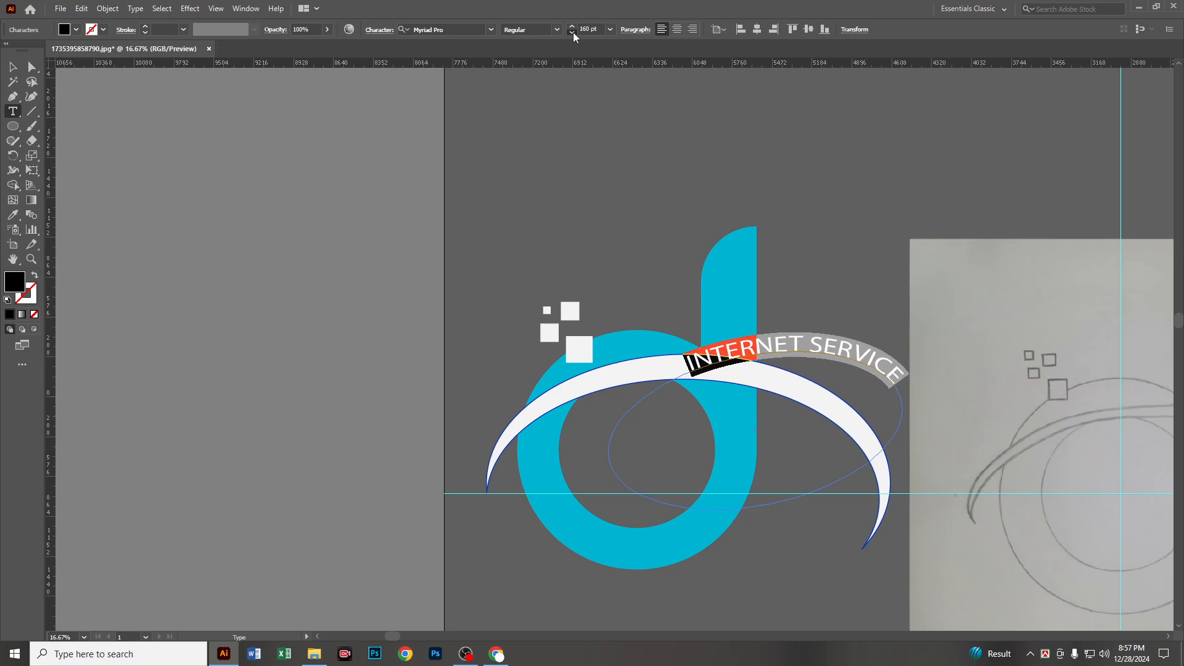
pyautogui.click(572, 33)
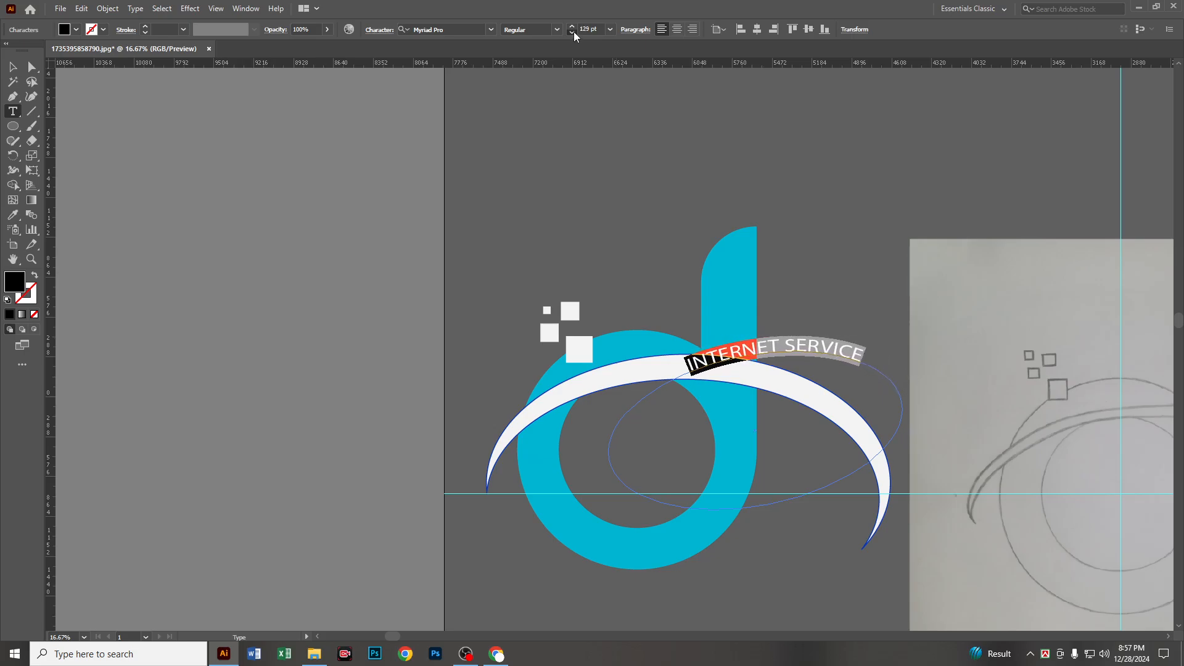
pyautogui.click(572, 32)
pyautogui.press('Escape')
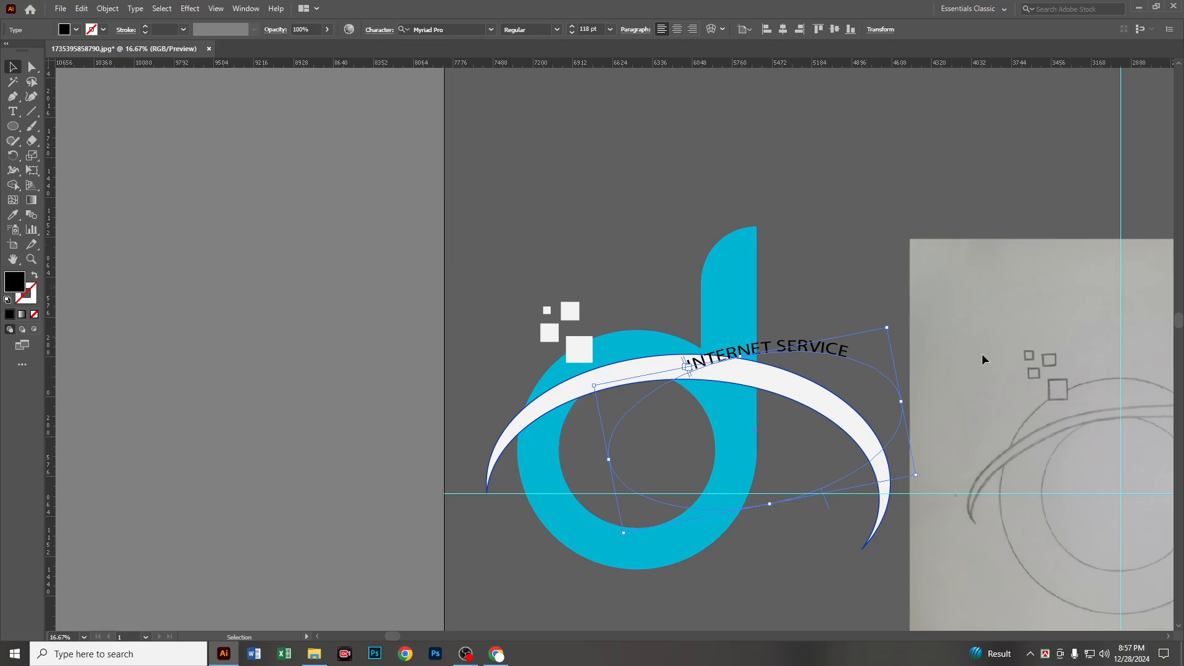
# Rotate the curved text clockwise and move it onto the white swoosh, fine-tuning angle and height so it follows the band.
pyautogui.moveTo(894, 325); pyautogui.dragTo(915, 386)
pyautogui.moveTo(829, 387); pyautogui.dragTo(791, 397)
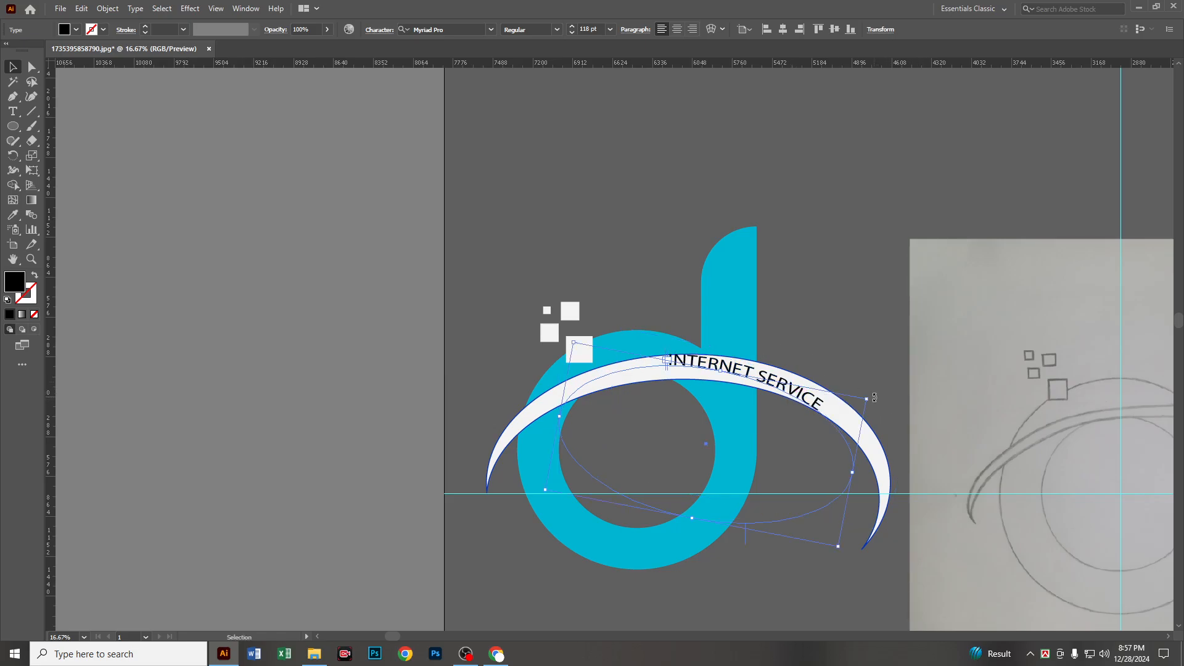
pyautogui.moveTo(878, 402); pyautogui.dragTo(877, 391)
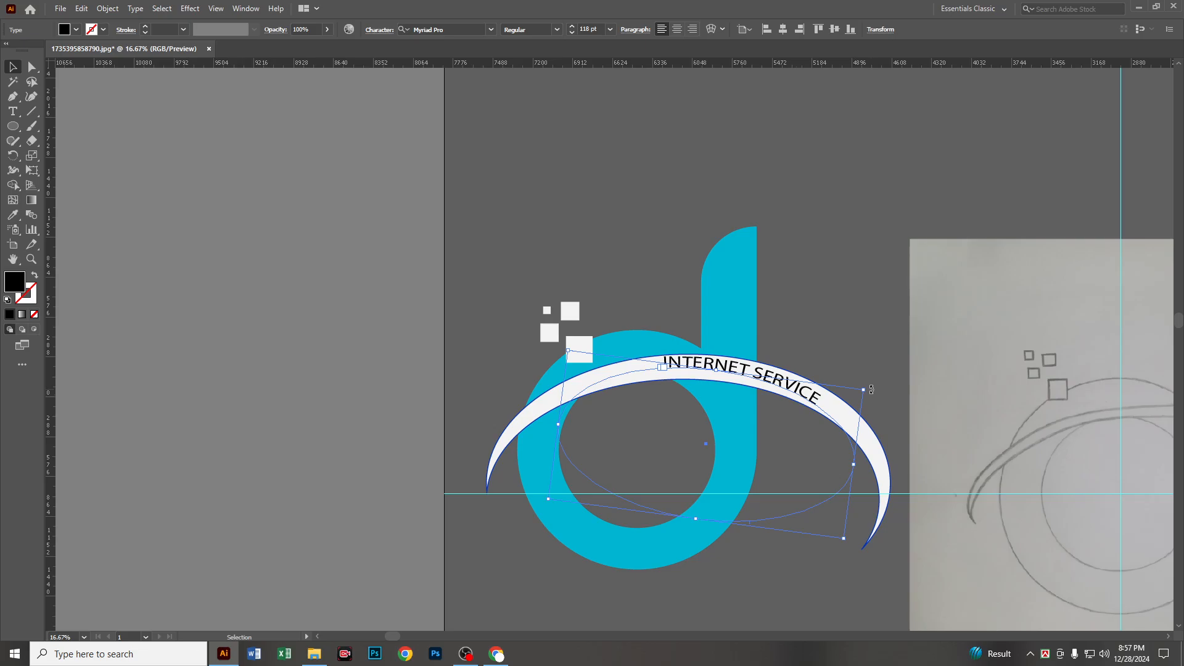
pyautogui.press('Down')
pyautogui.press('Down')
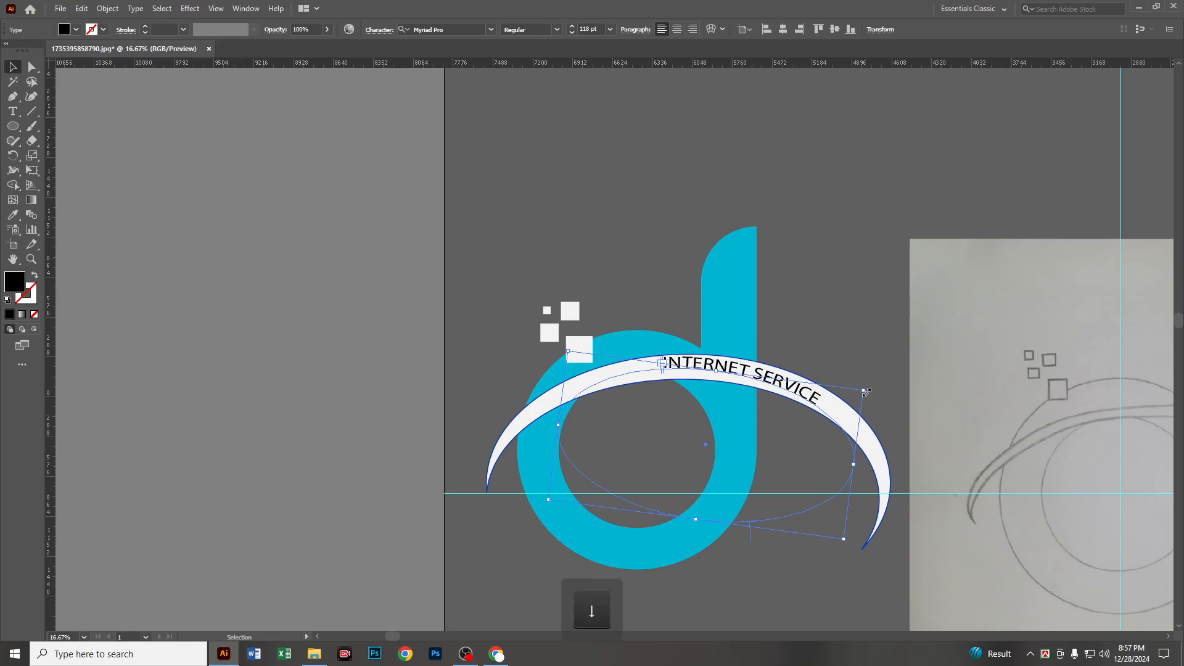
pyautogui.moveTo(870, 389); pyautogui.dragTo(864, 380)
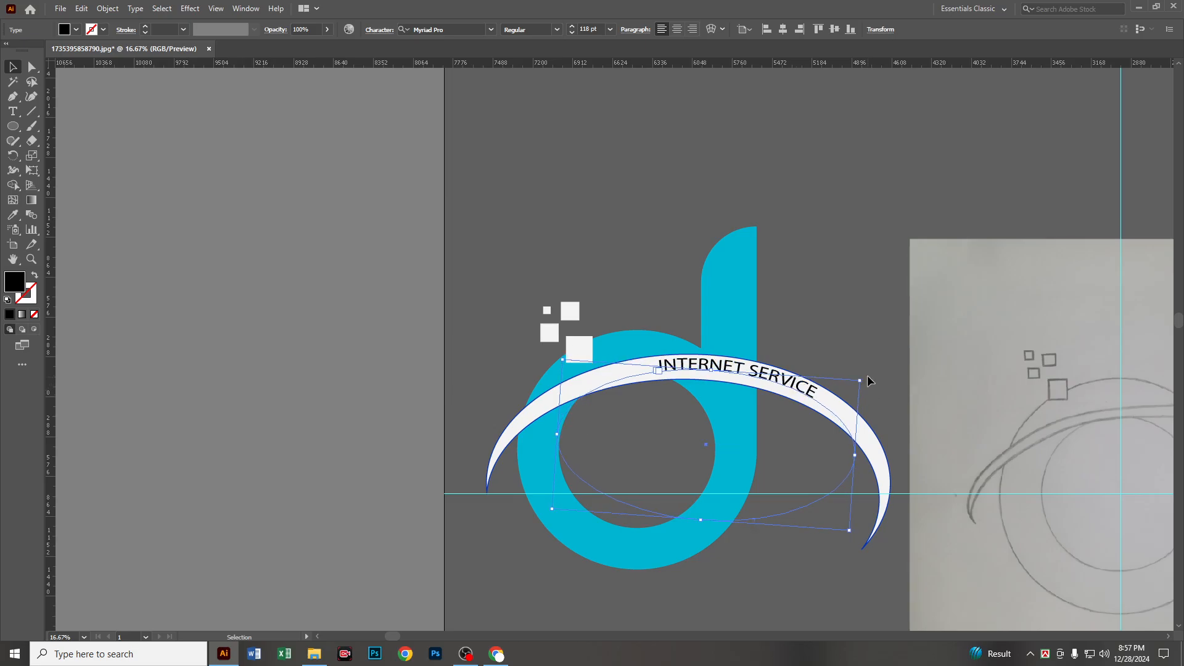
pyautogui.press('Down')
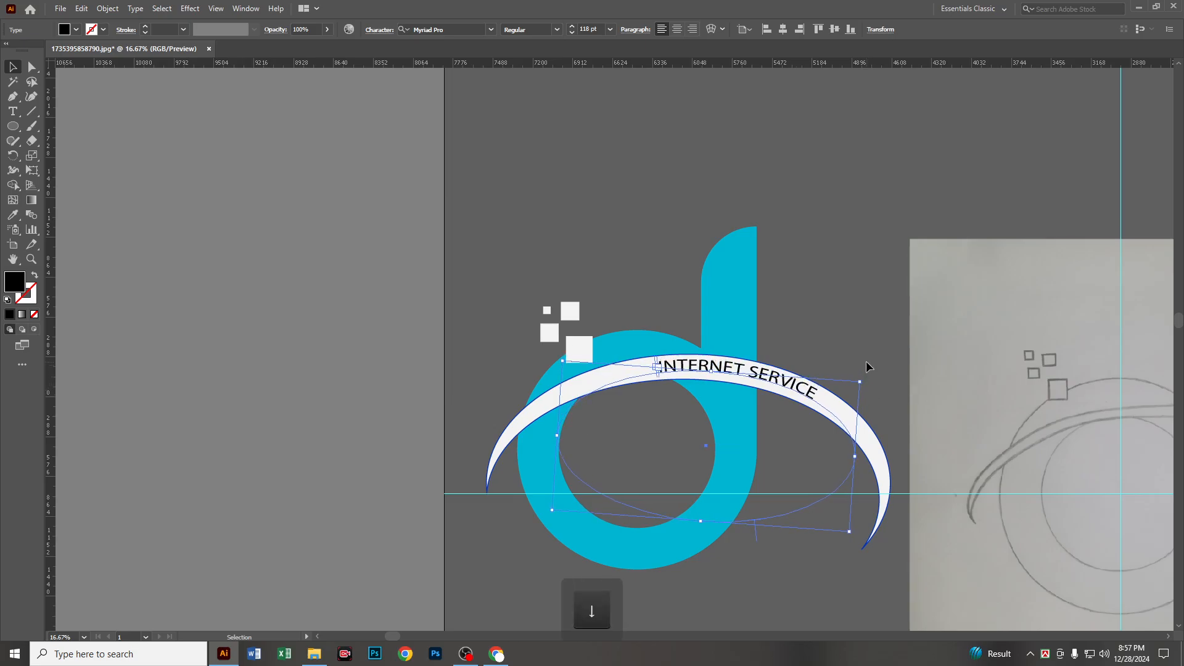
pyautogui.click(861, 357)
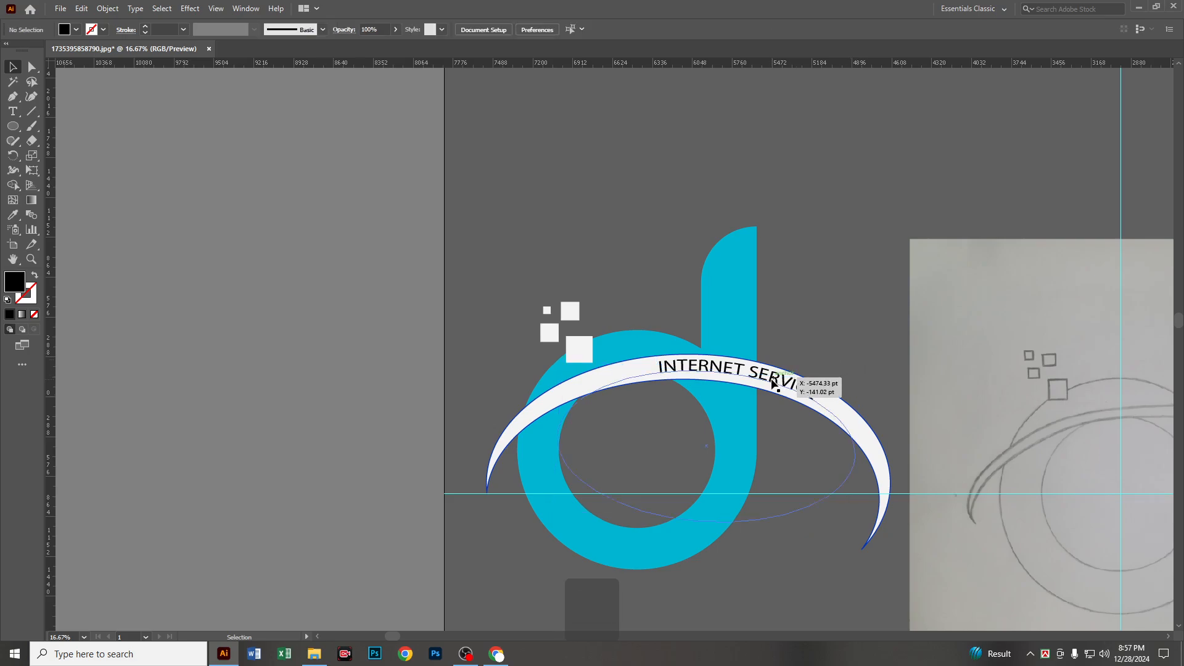
# Recolour all of the "INTERNET SERVICE" text with the cyan sampled from the letter d.
pyautogui.click(794, 380)
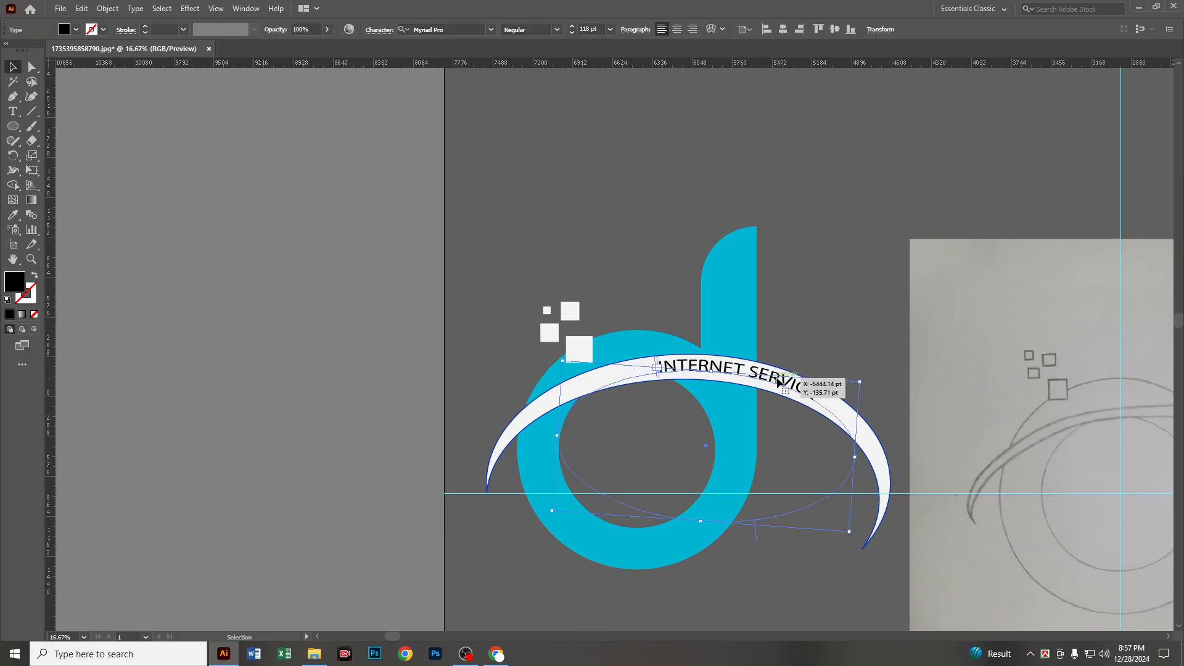
pyautogui.doubleClick(744, 366)
pyautogui.hotkey('ctrl', 'a')
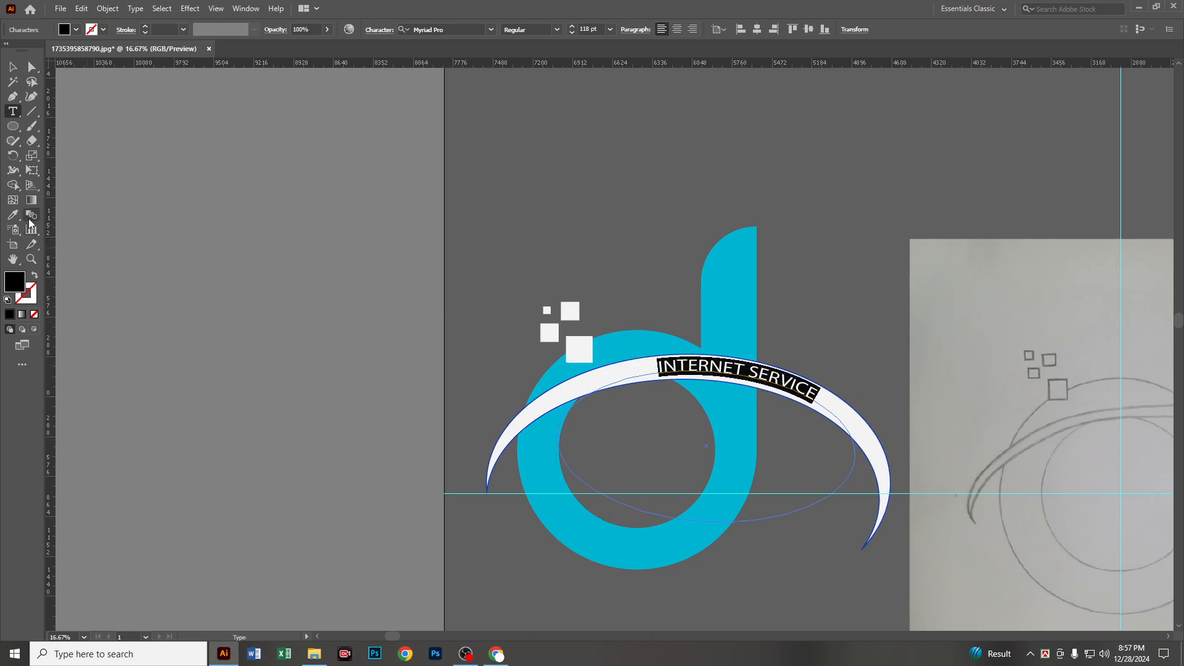
pyautogui.click(12, 214)
pyautogui.click(611, 342)
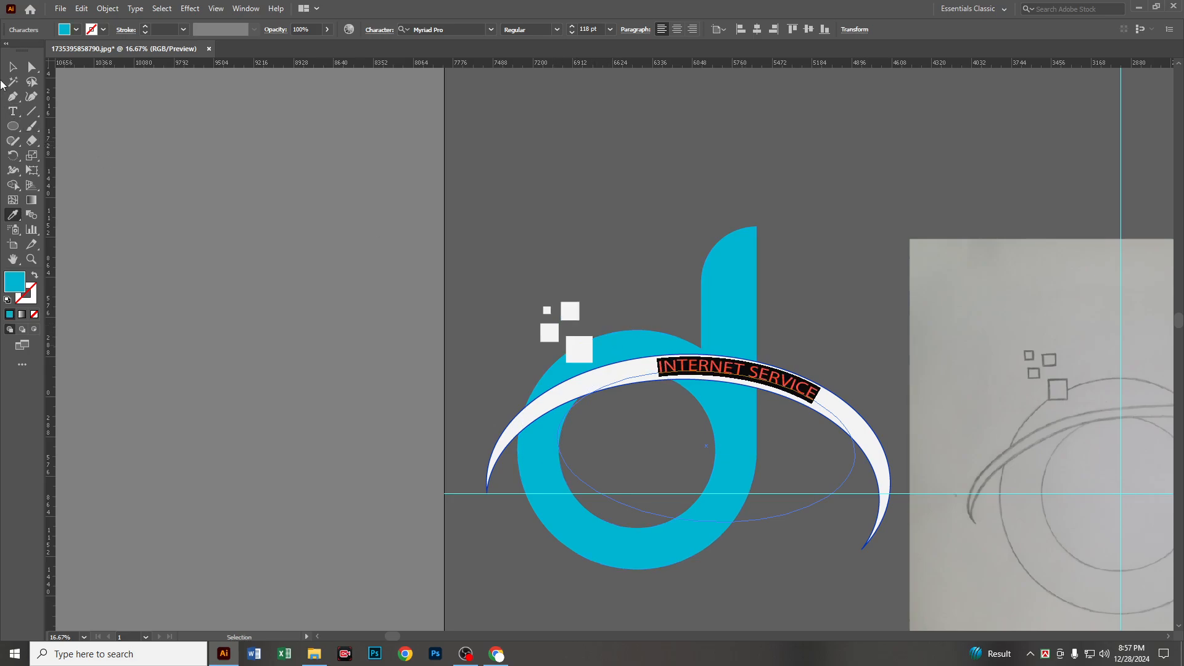
pyautogui.click(16, 72)
pyautogui.click(606, 265)
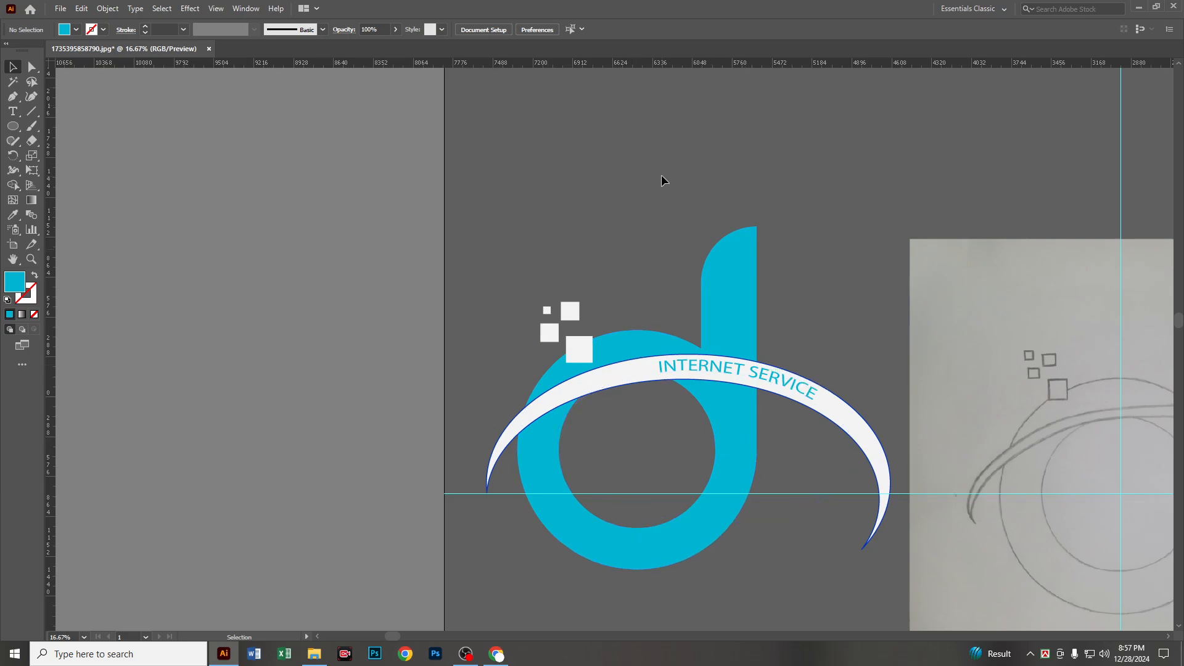
# Create a new document 2400 px wide and 2400 px high, with pixels as the unit.
pyautogui.click(60, 8)
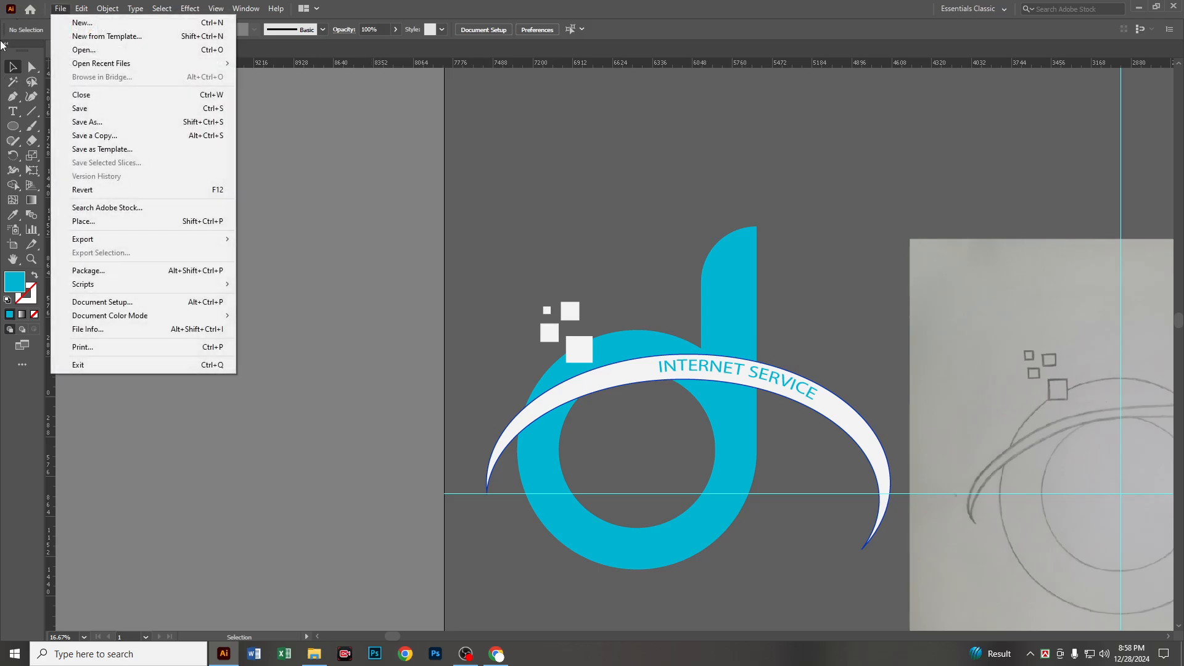
pyautogui.click(128, 22)
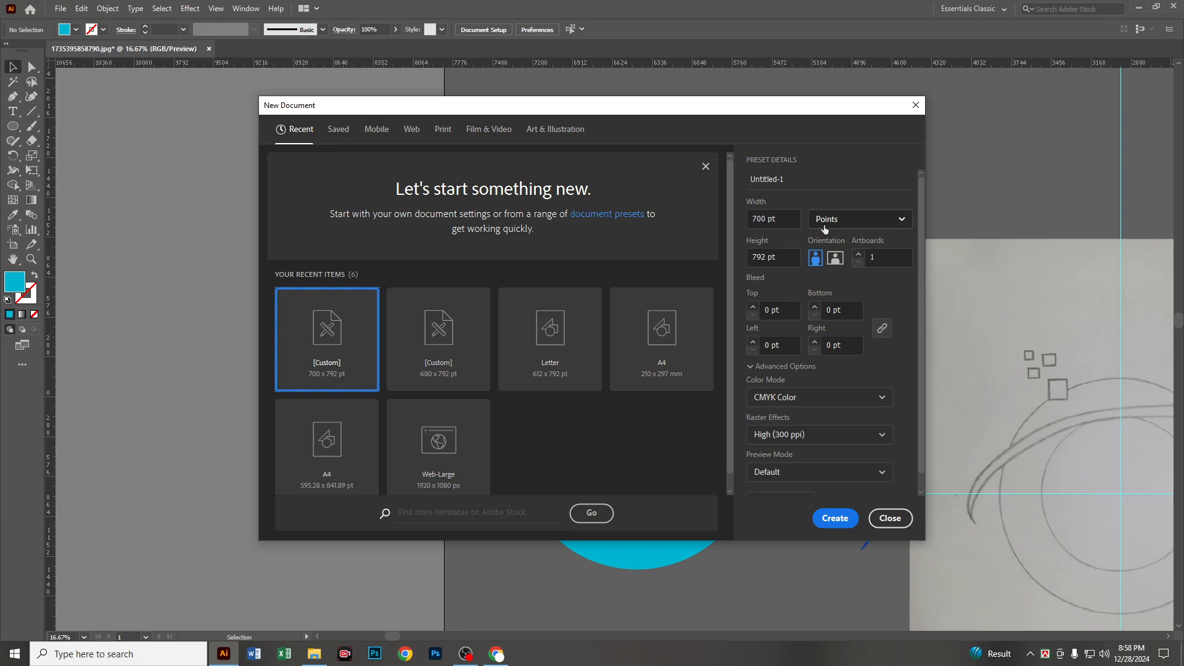
pyautogui.click(824, 224)
pyautogui.click(853, 245)
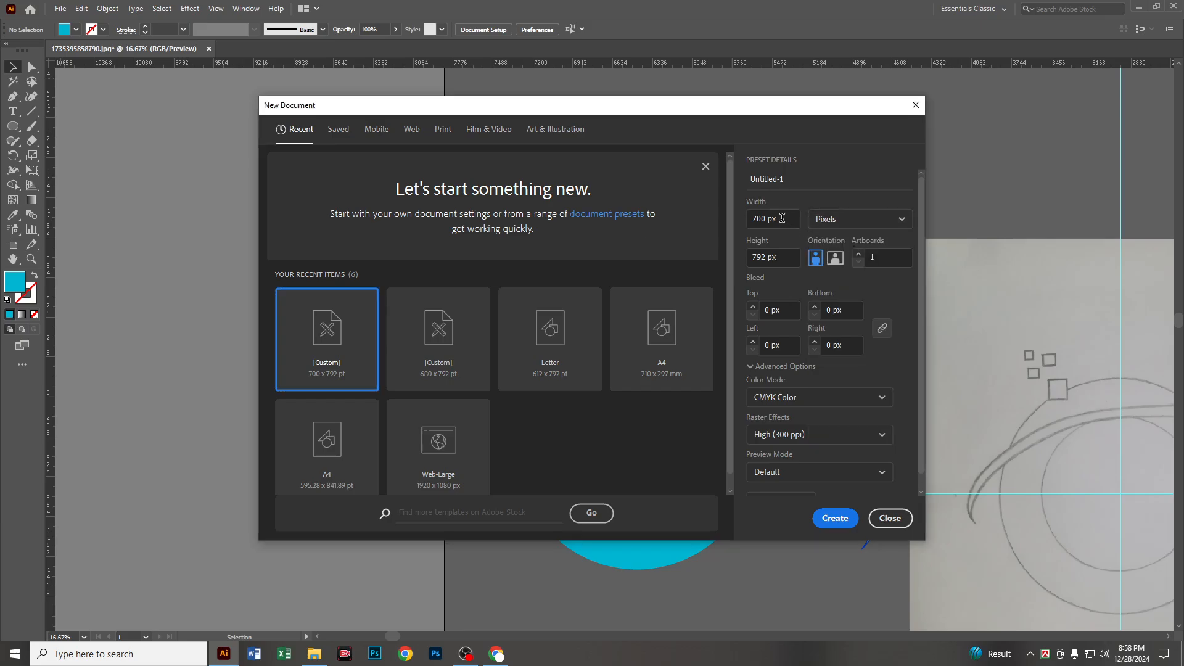
pyautogui.moveTo(782, 218); pyautogui.dragTo(736, 218)
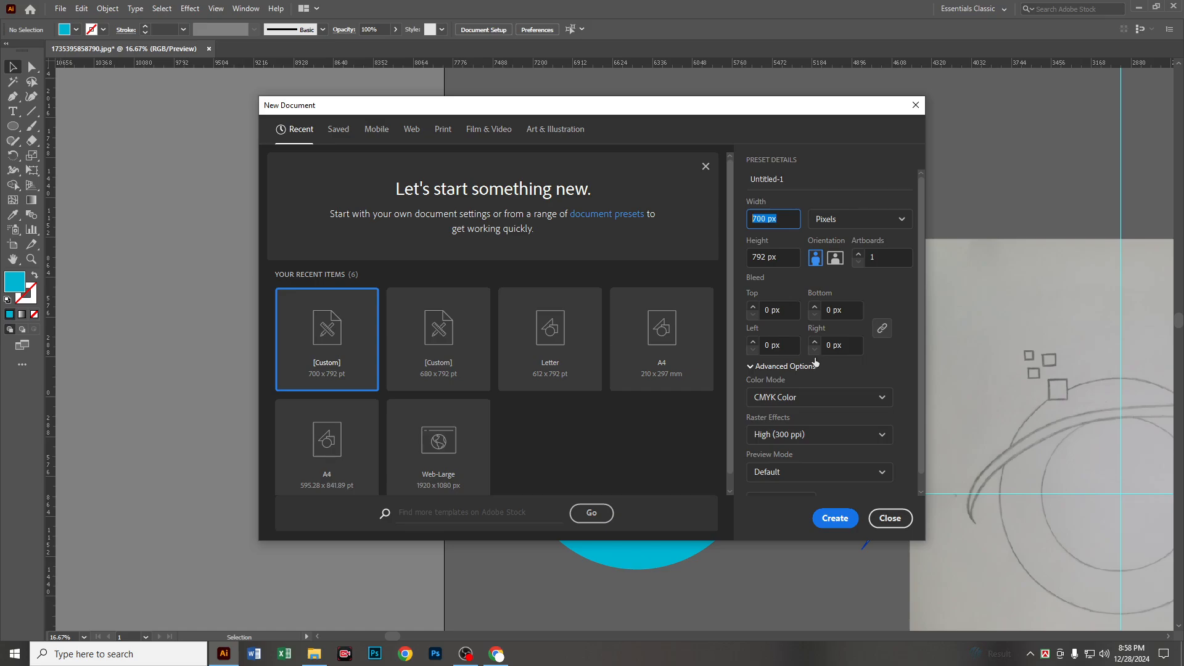
pyautogui.write('2400')
pyautogui.press('Tab')
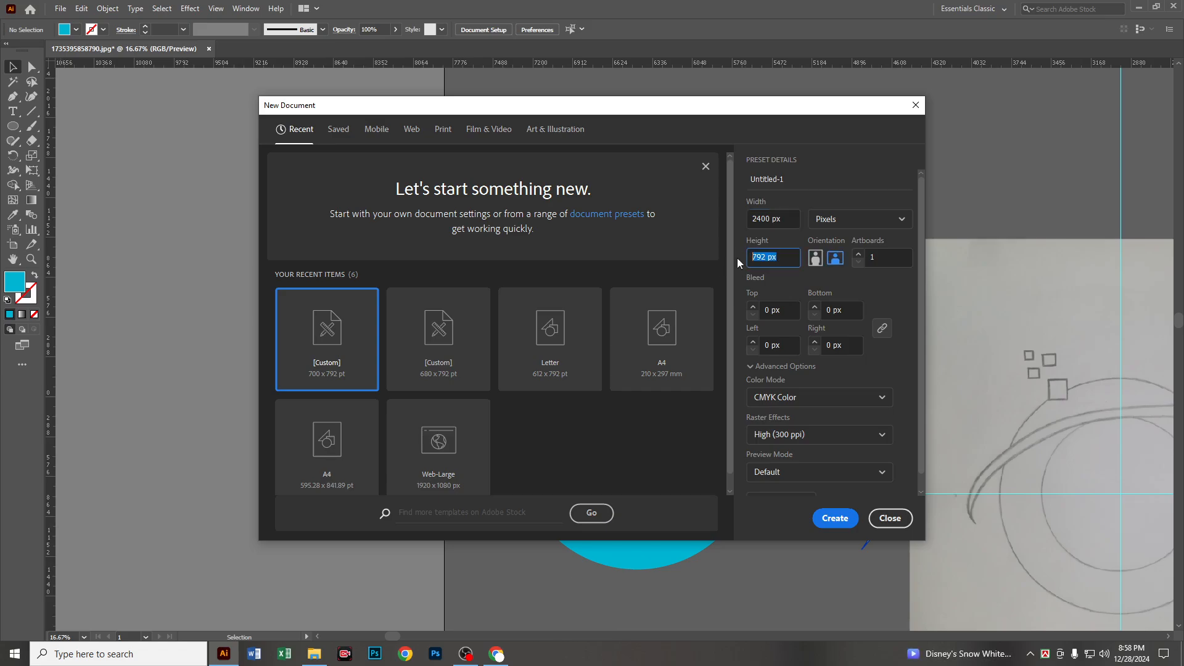
pyautogui.write('2400')
pyautogui.scroll(-1, 808, 450)
pyautogui.click(835, 517)
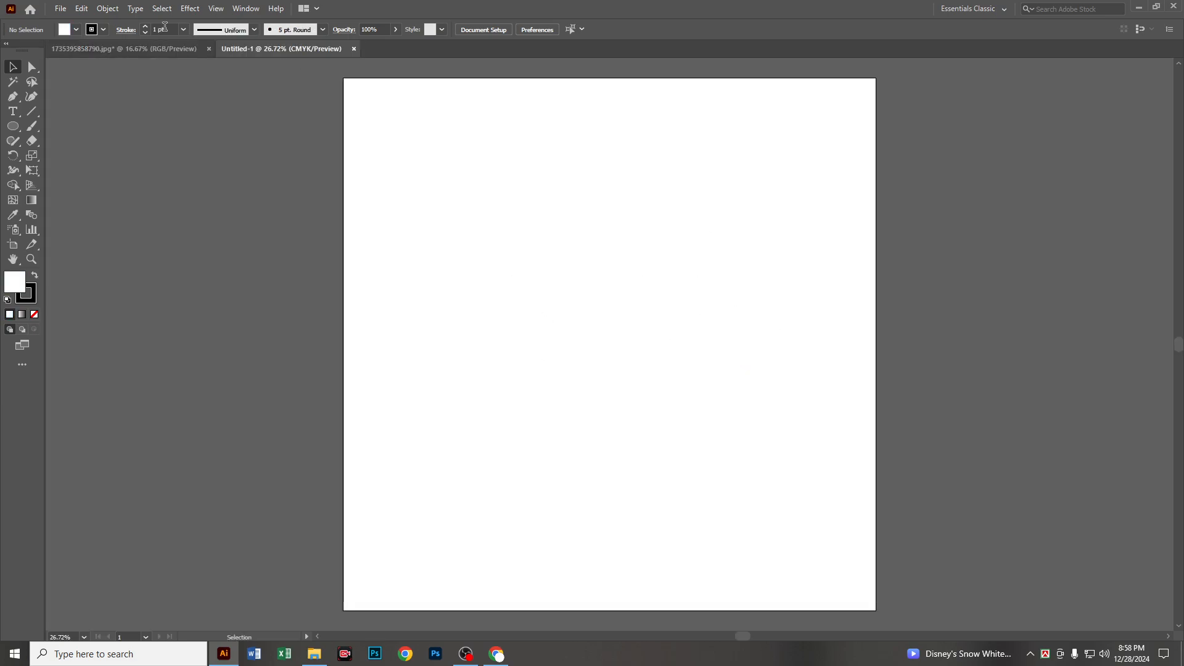
# Copy the complete logo from the sketch document and paste it into the new blank document.
pyautogui.click(145, 50)
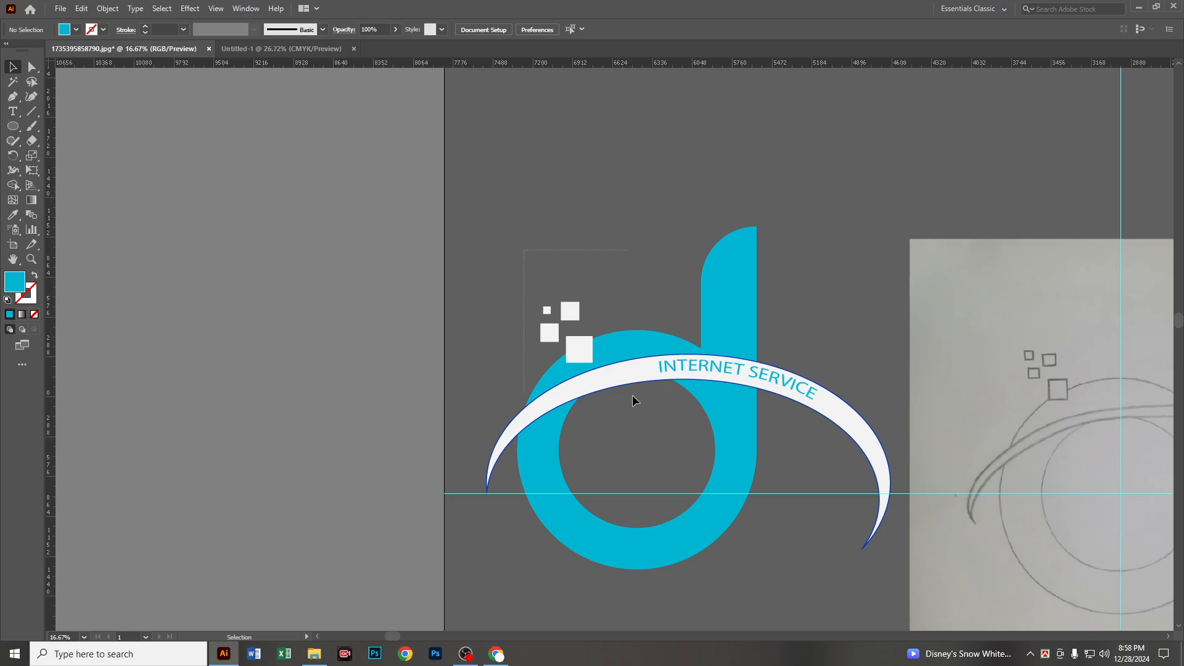
pyautogui.moveTo(713, 430); pyautogui.dragTo(719, 434)
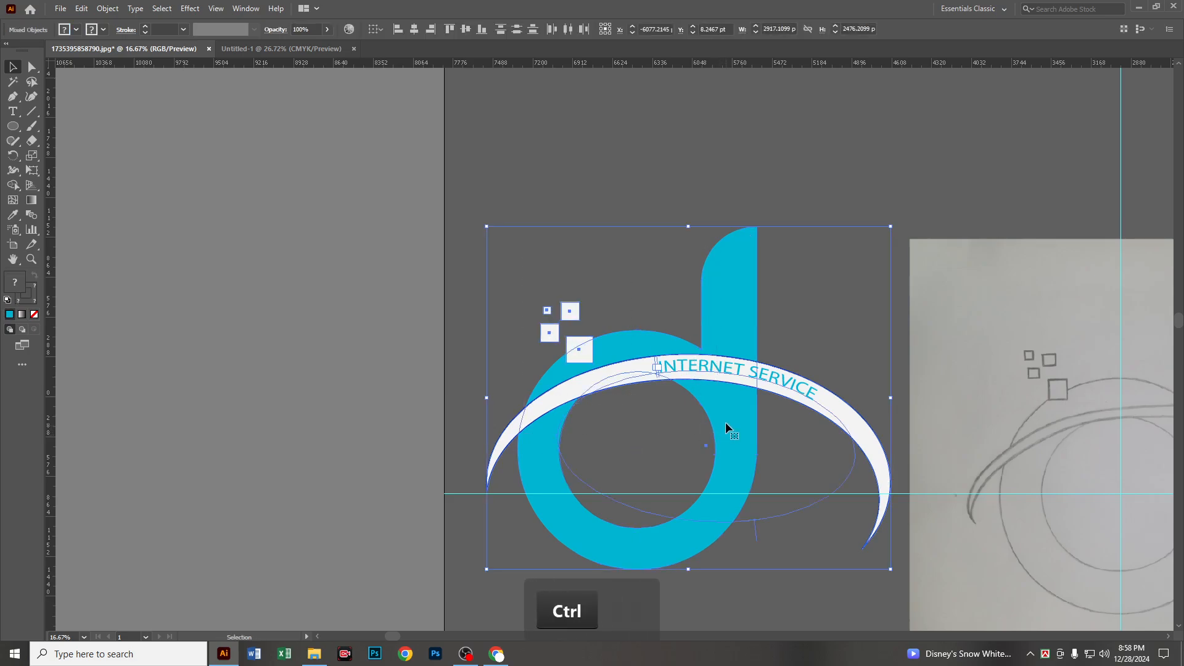
pyautogui.hotkey('ctrl', 'c')
pyautogui.click(260, 47)
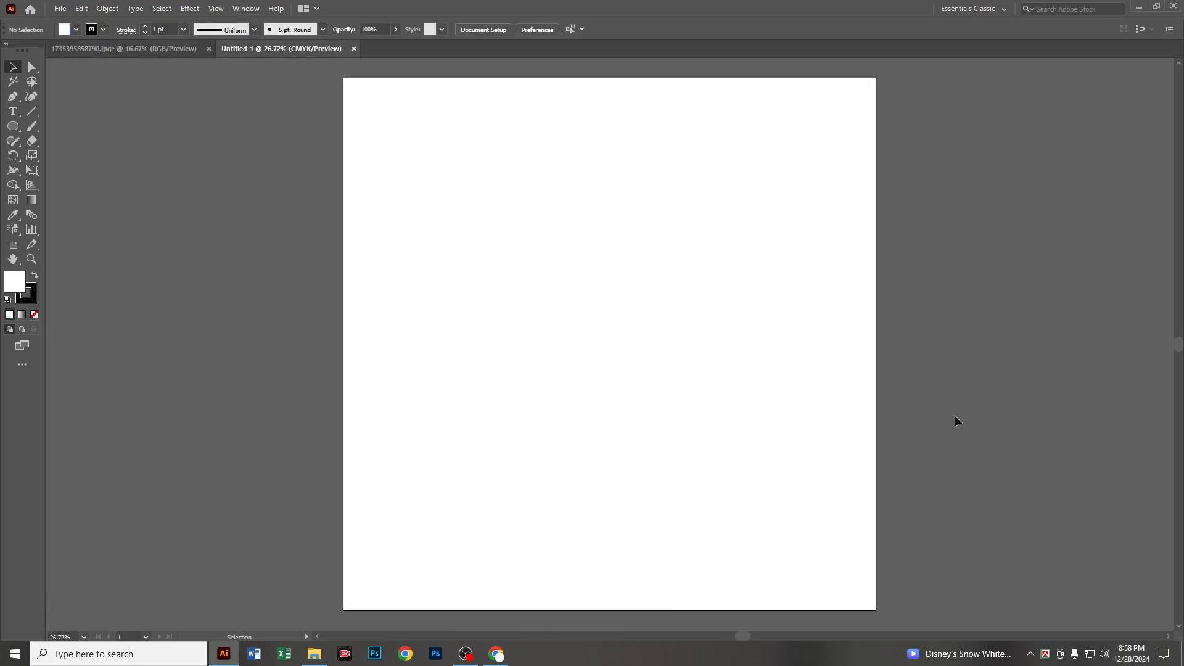
pyautogui.hotkey('ctrl', 'v')
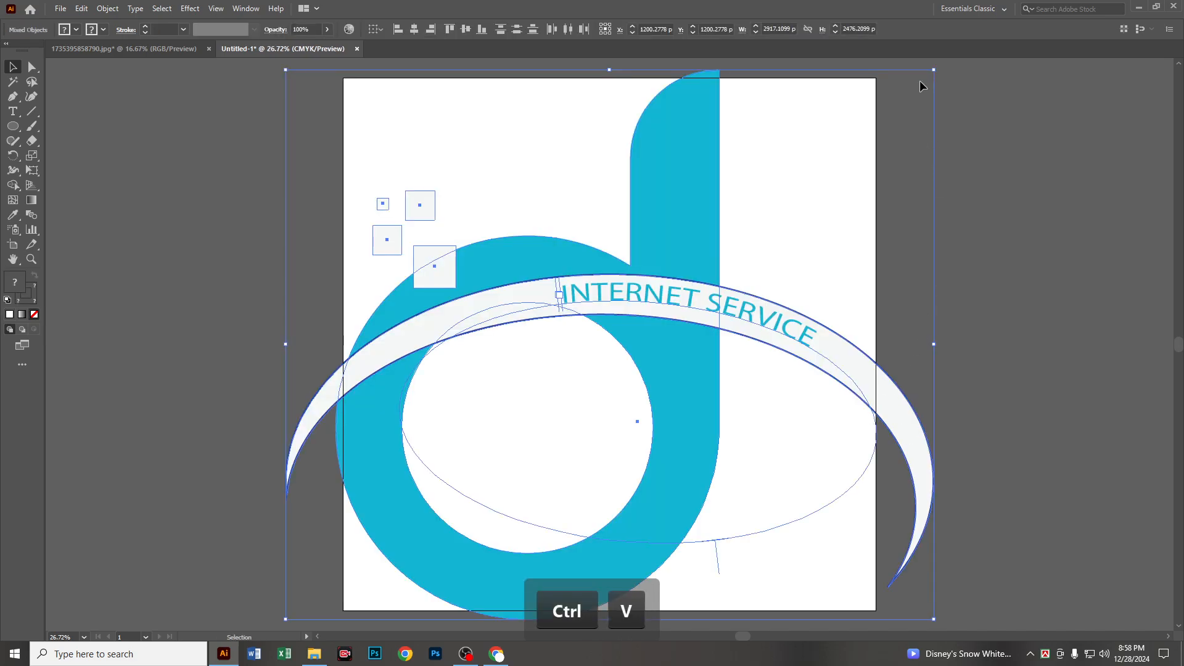
# Scale the pasted logo down proportionally about its centre and position it near the middle of the artboard with margins all around.
pyautogui.moveTo(934, 69); pyautogui.dragTo(864, 127)
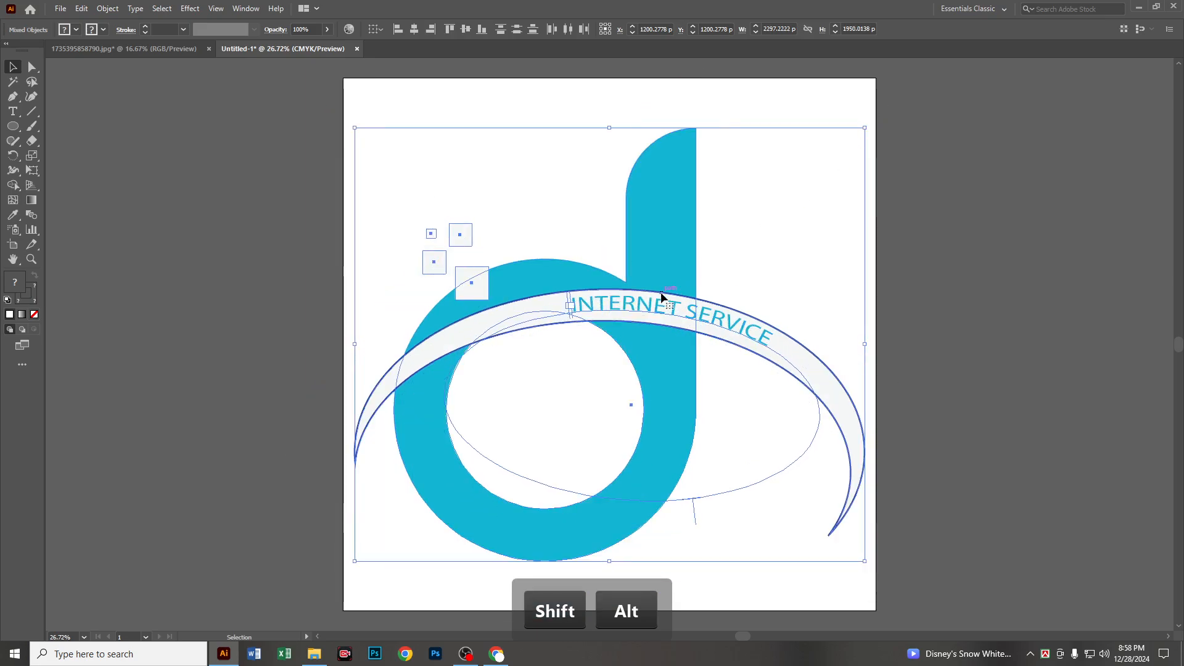
pyautogui.moveTo(664, 294); pyautogui.dragTo(672, 283)
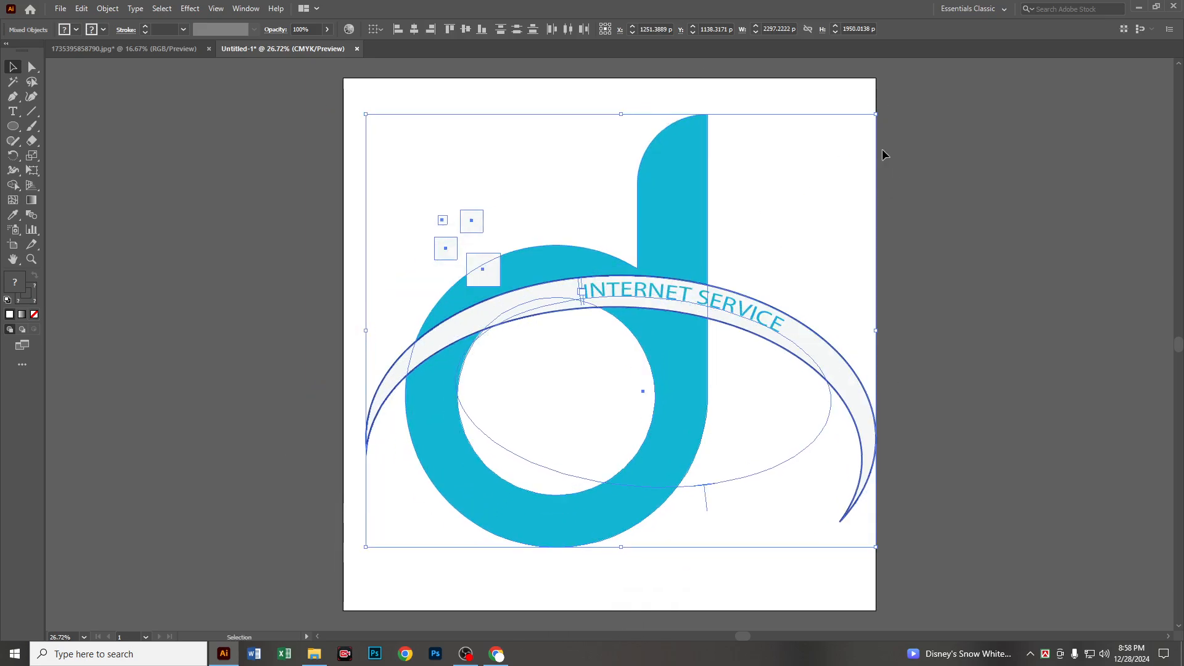
pyautogui.moveTo(880, 111); pyautogui.dragTo(839, 128)
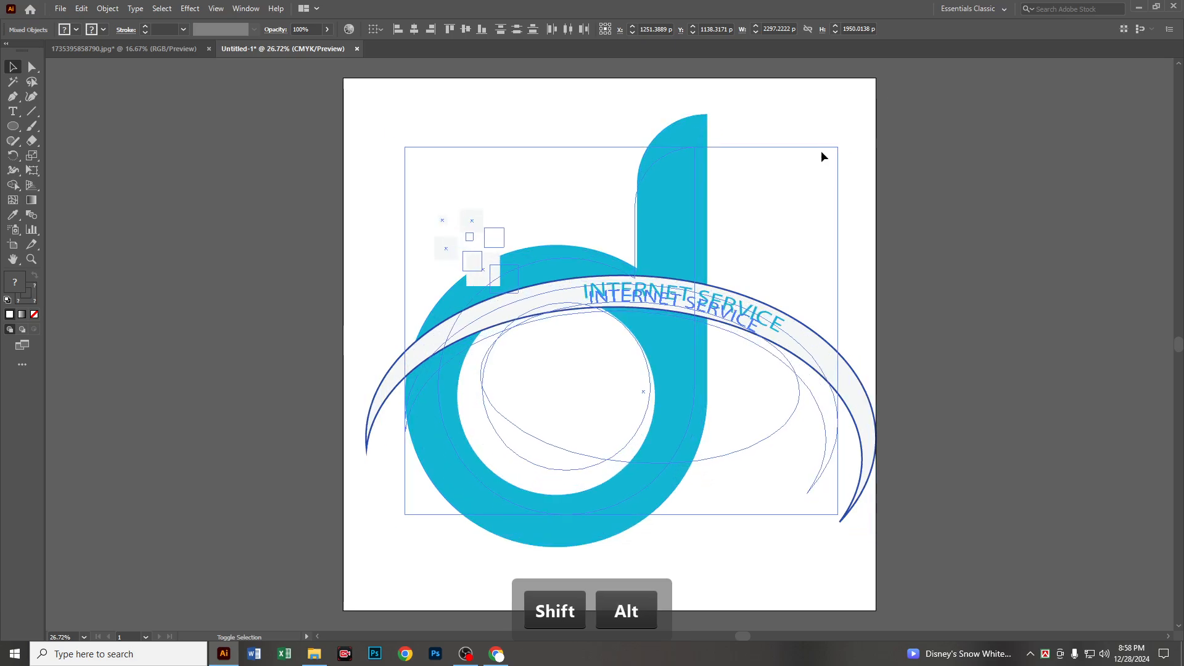
pyautogui.moveTo(716, 312); pyautogui.dragTo(708, 308)
pyautogui.moveTo(834, 300); pyautogui.dragTo(834, 300)
pyautogui.click(785, 302)
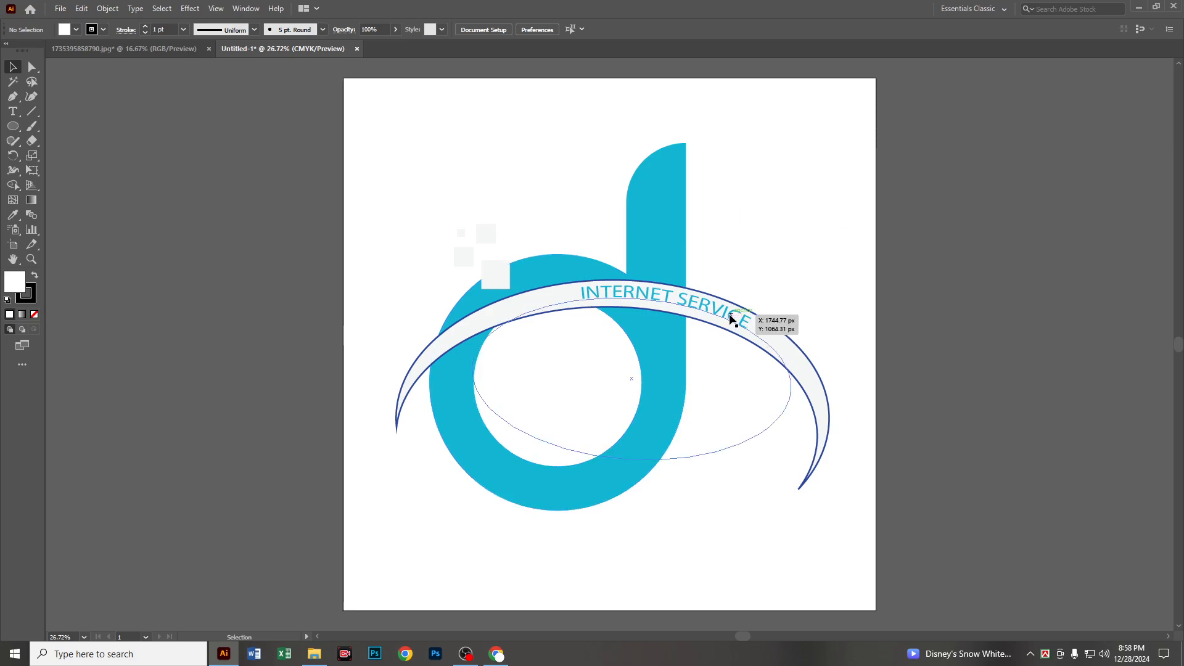
# Set up a Save for Web (Legacy) export of the artboard in PNG-24 format.
pyautogui.click(61, 8)
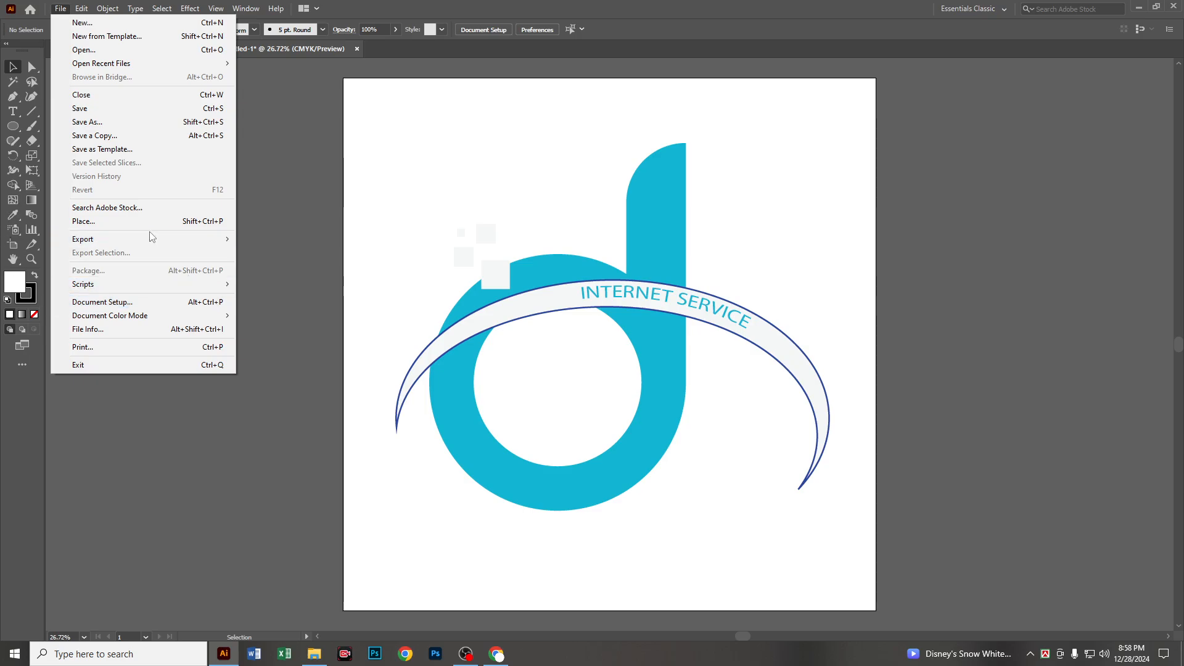
pyautogui.moveTo(124, 239)
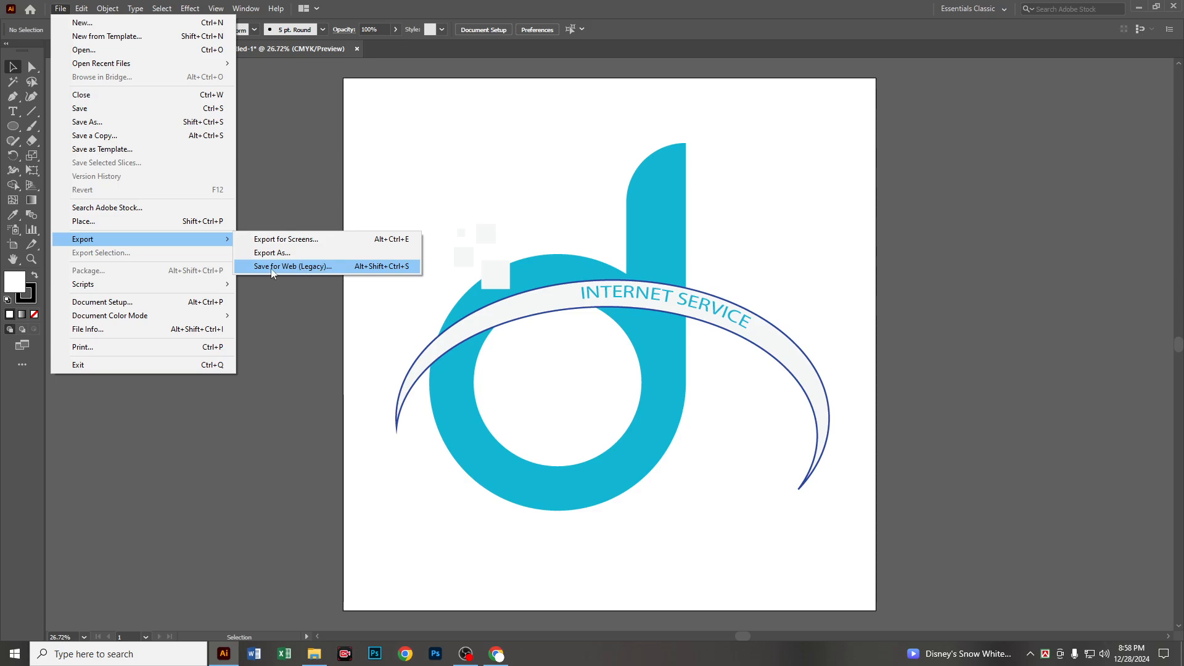
pyautogui.click(315, 267)
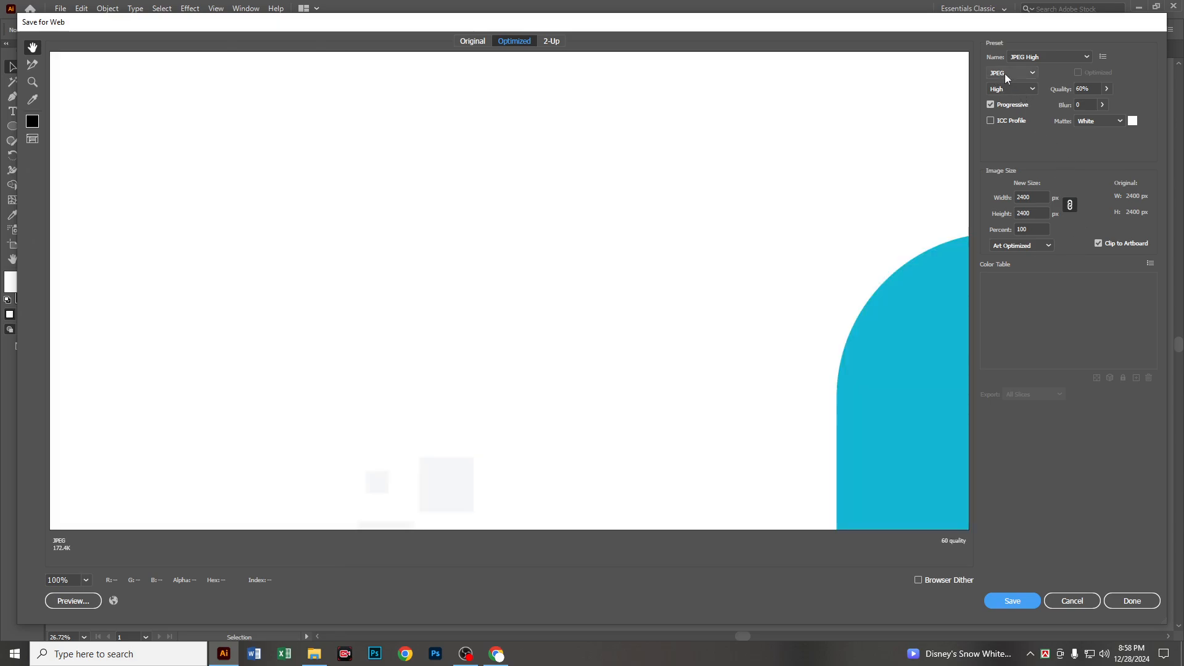
pyautogui.click(1005, 73)
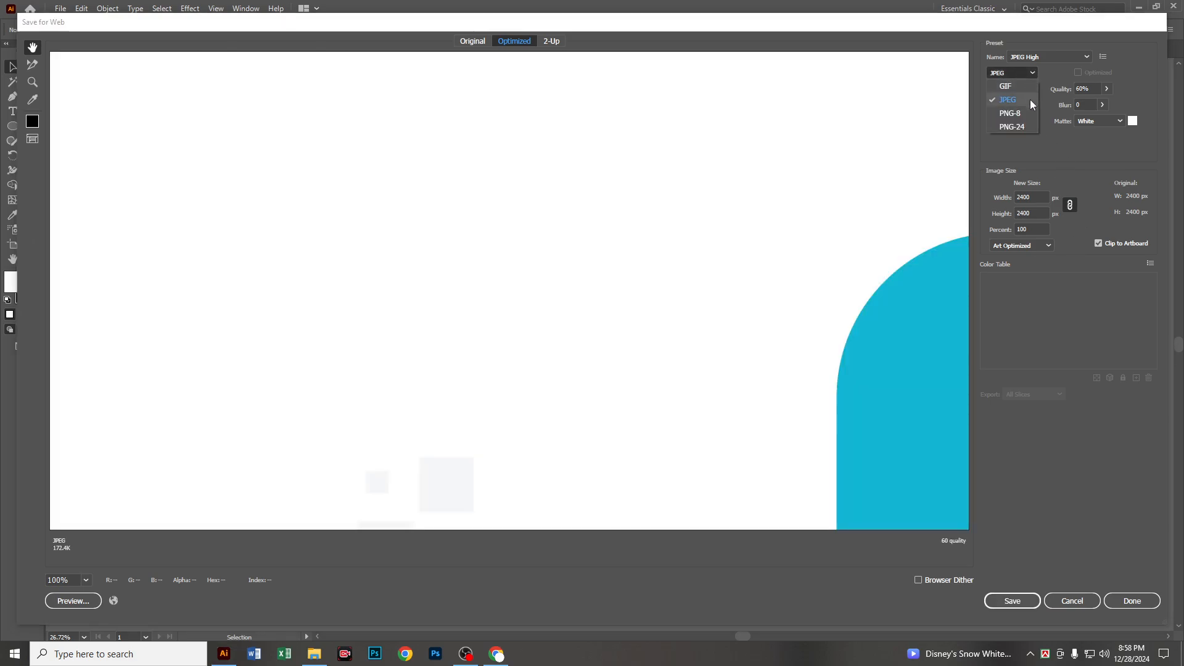
pyautogui.click(1021, 127)
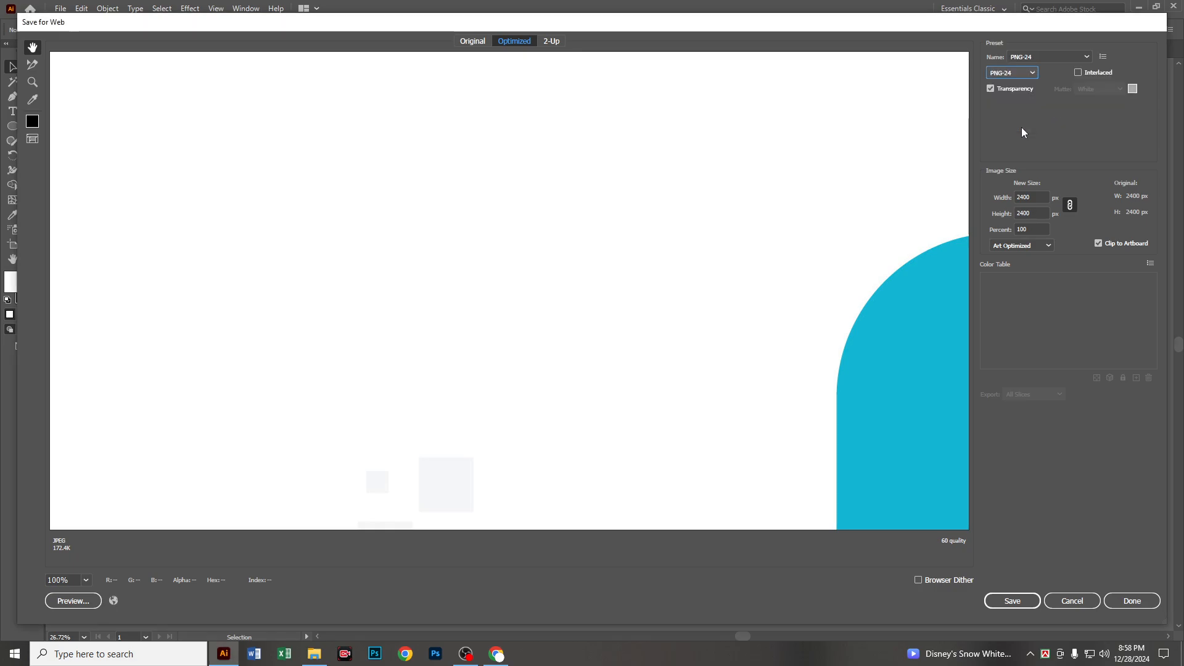
# Save the exported PNG to the Desktop under the file name Untitled-1.
pyautogui.click(1013, 601)
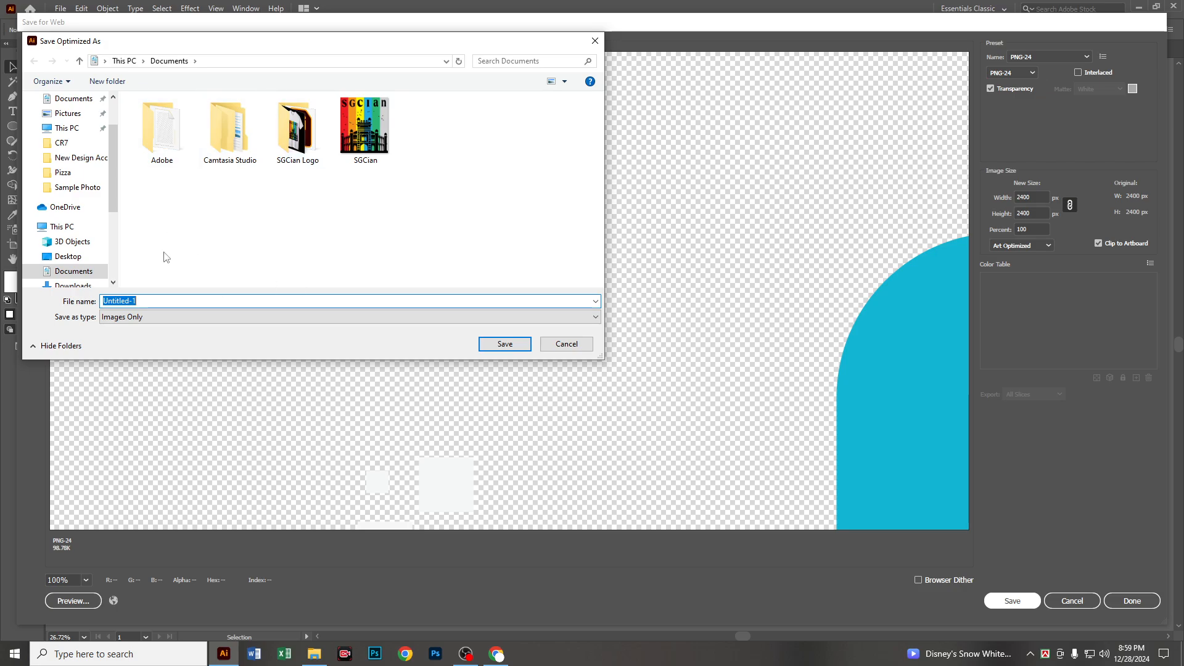
pyautogui.scroll(2, 80, 157)
pyautogui.click(68, 123)
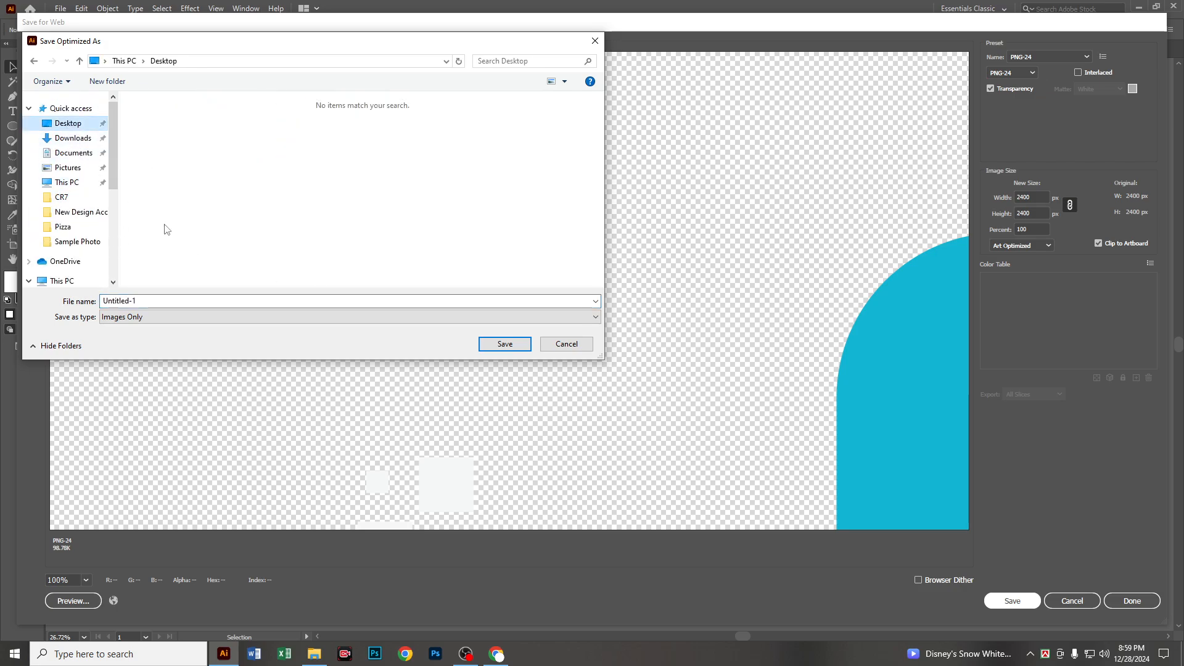
pyautogui.click(506, 343)
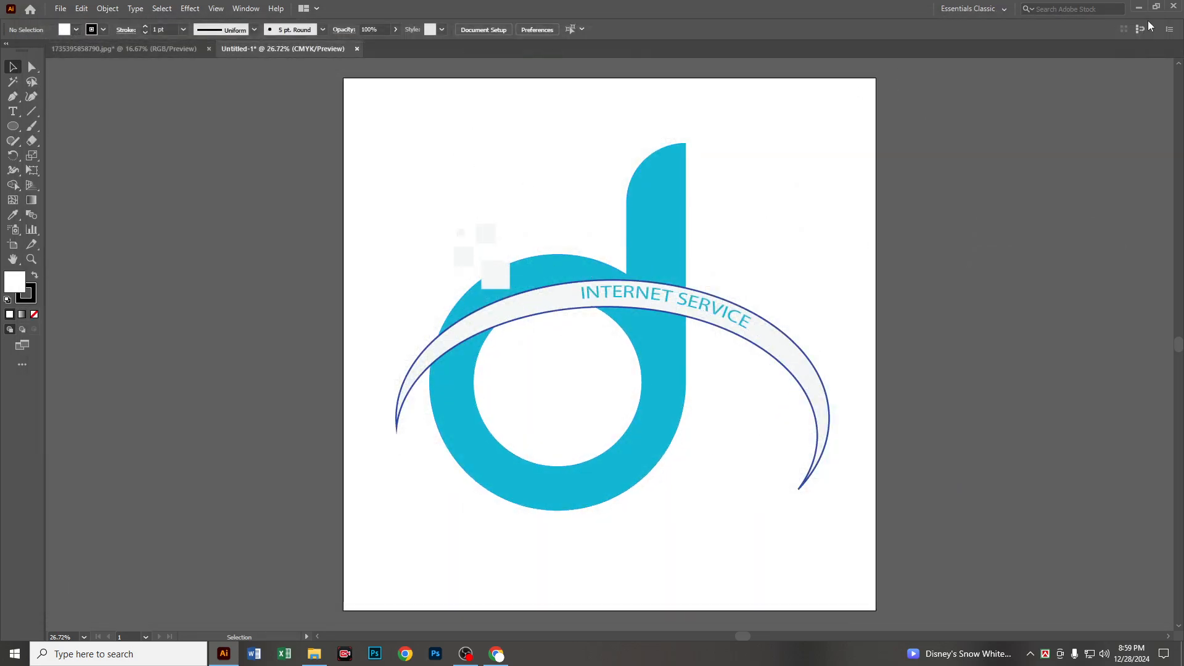
# Open the exported Untitled-1 image from the desktop, inspect the logo and its transparent background at full window size, and close the viewer.
pyautogui.click(1139, 7)
pyautogui.click(1114, 7)
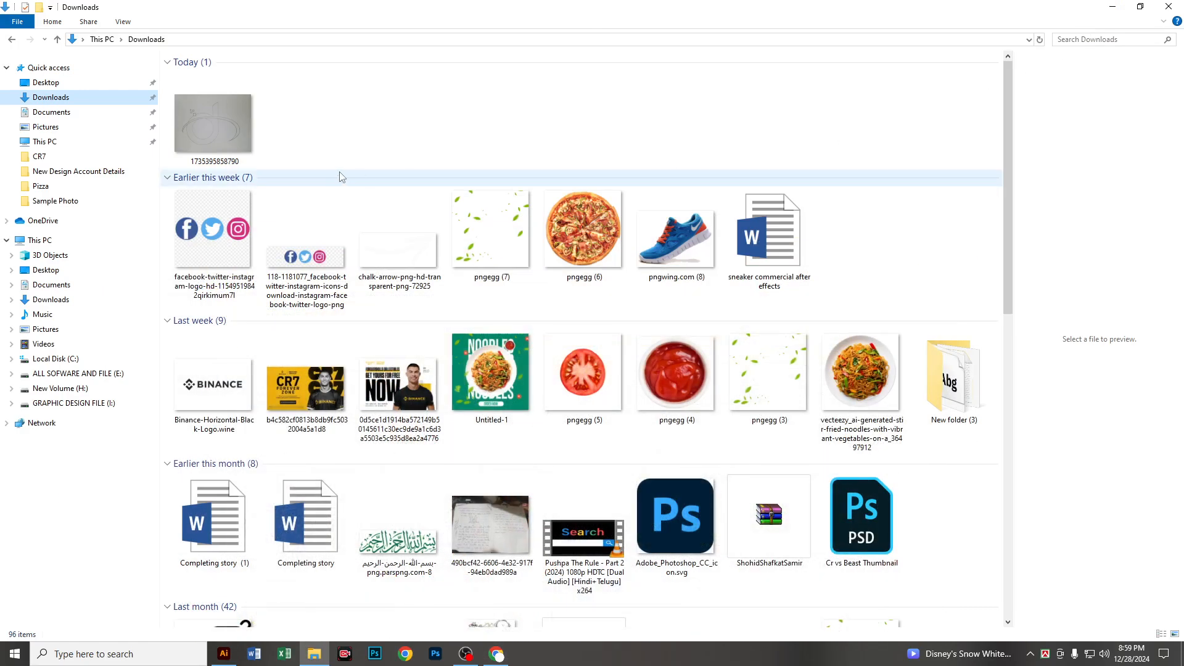
pyautogui.click(1168, 7)
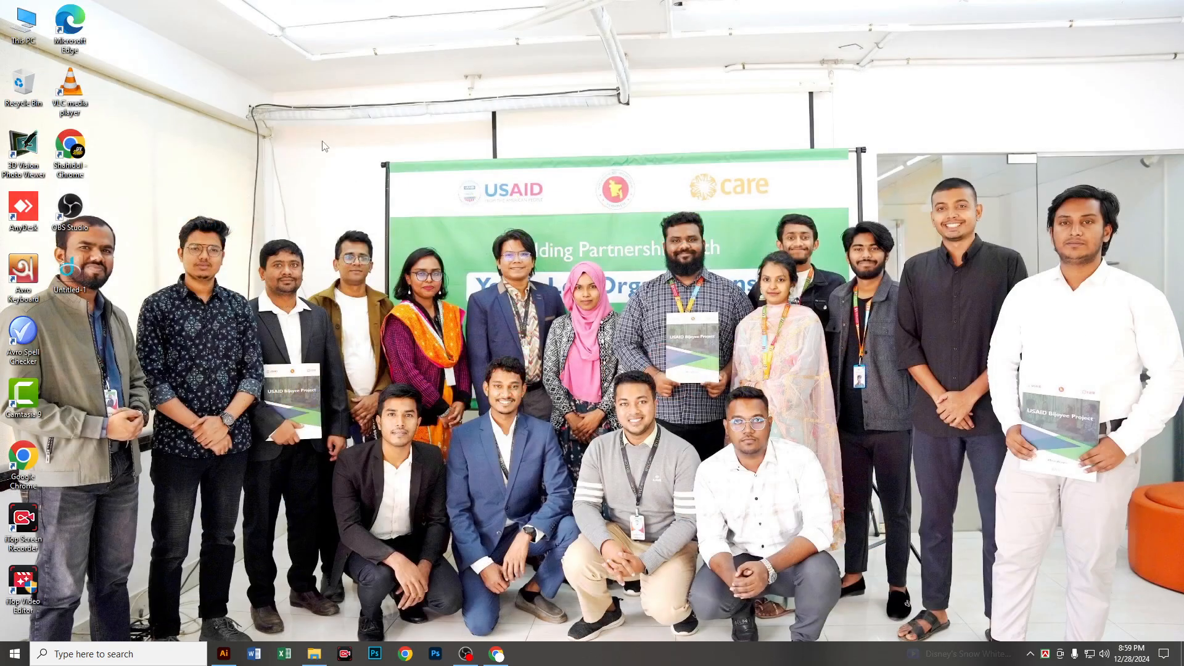
pyautogui.doubleClick(69, 267)
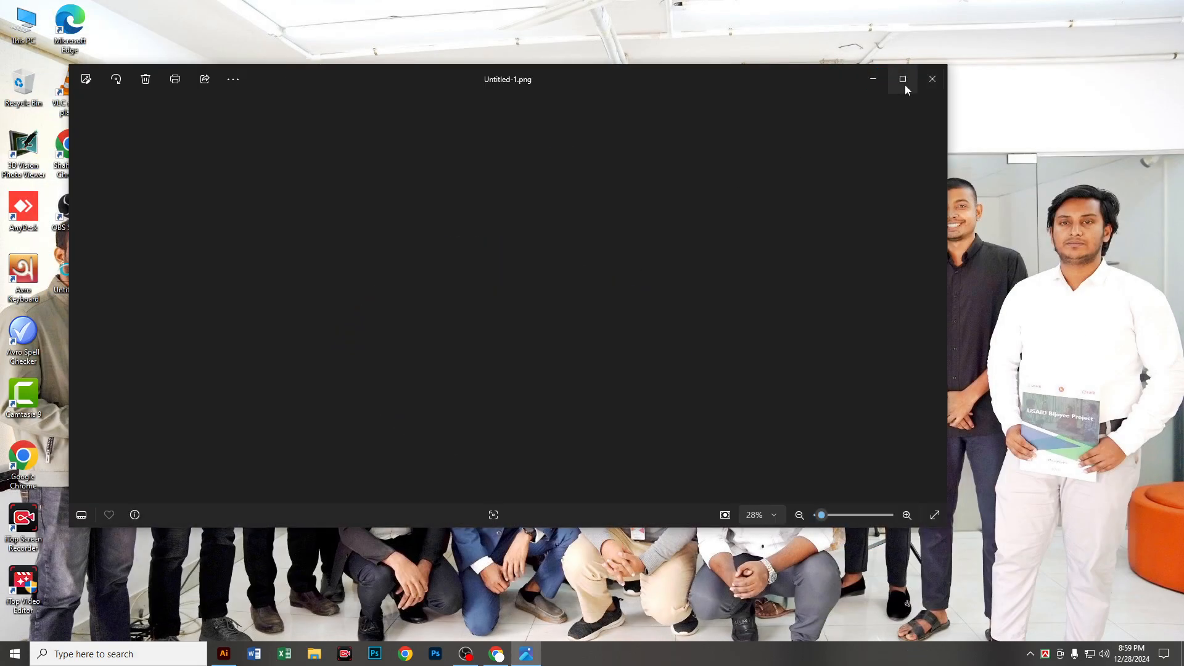
pyautogui.click(904, 85)
pyautogui.scroll(3, 454, 237)
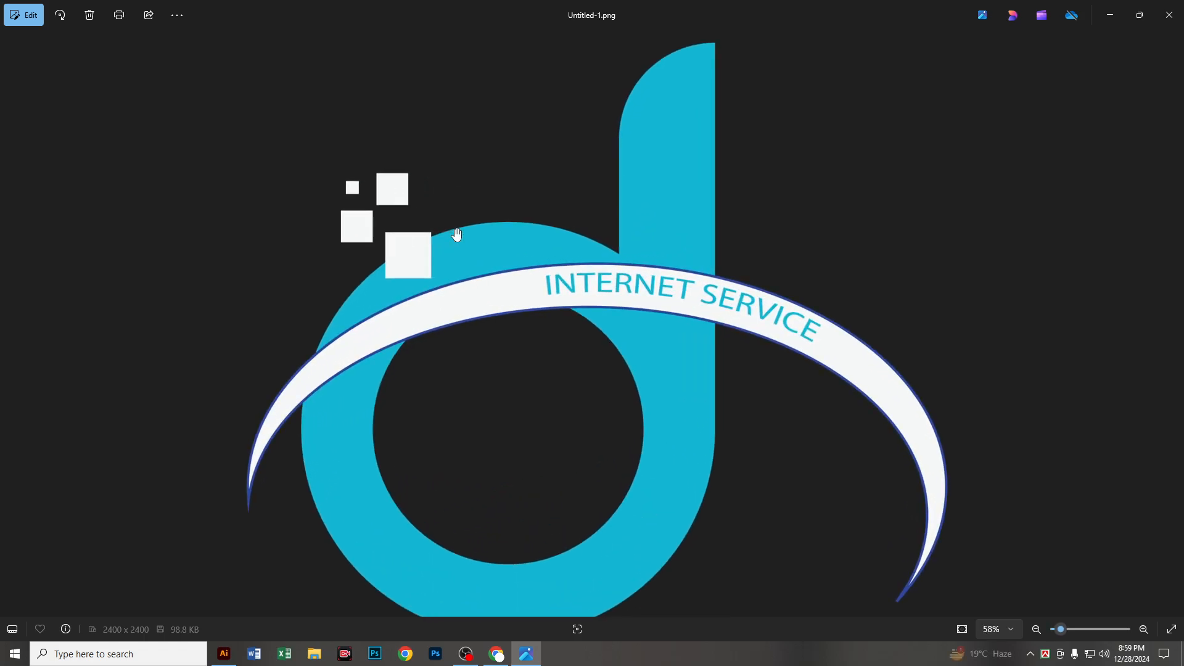
pyautogui.scroll(-1, 456, 235)
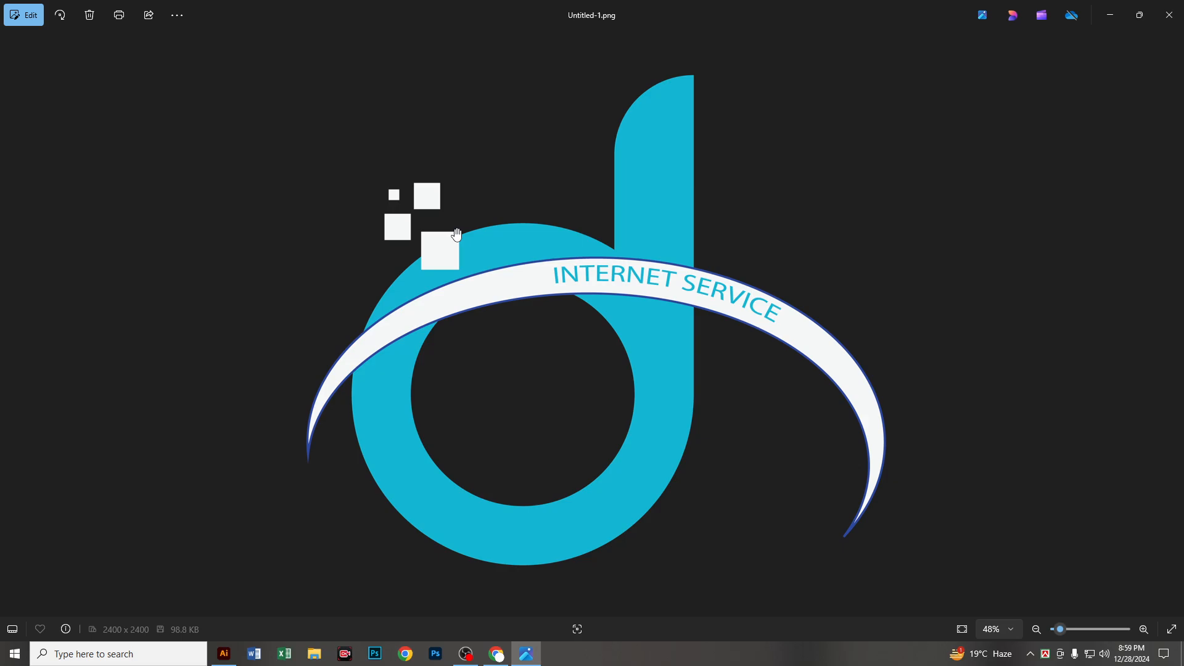
pyautogui.click(1170, 15)
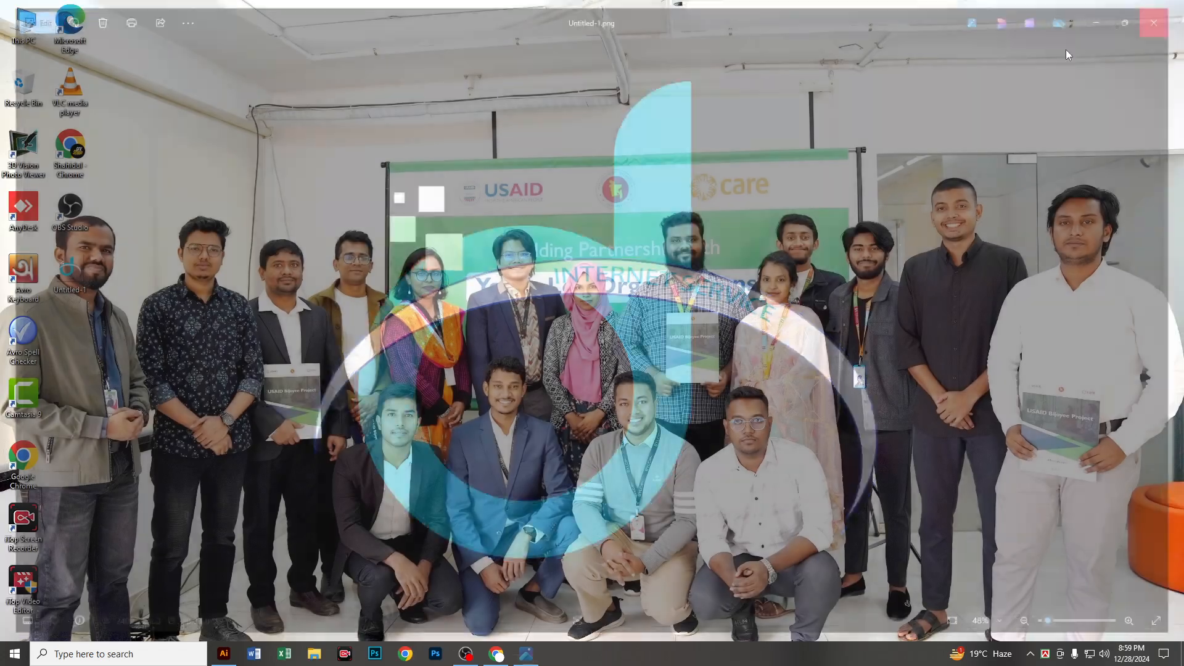
pyautogui.click(495, 656)
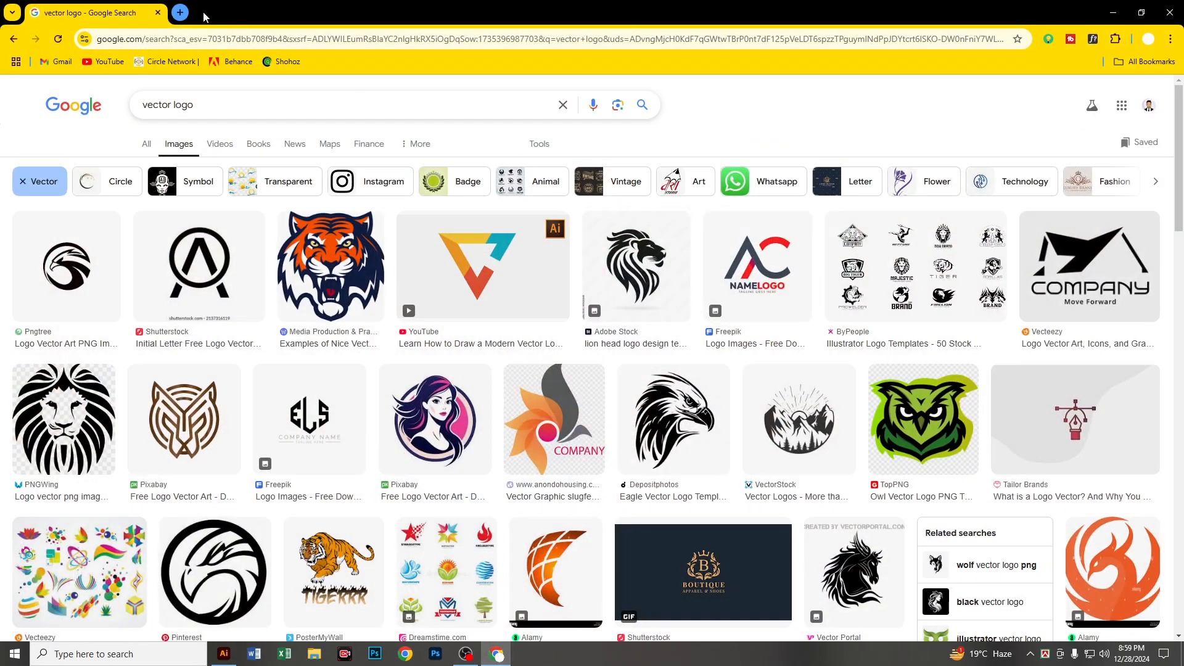
# Switch back to the sketch document in Illustrator, deselect the logo and compare it with the original hand-drawn sketch.
pyautogui.click(224, 653)
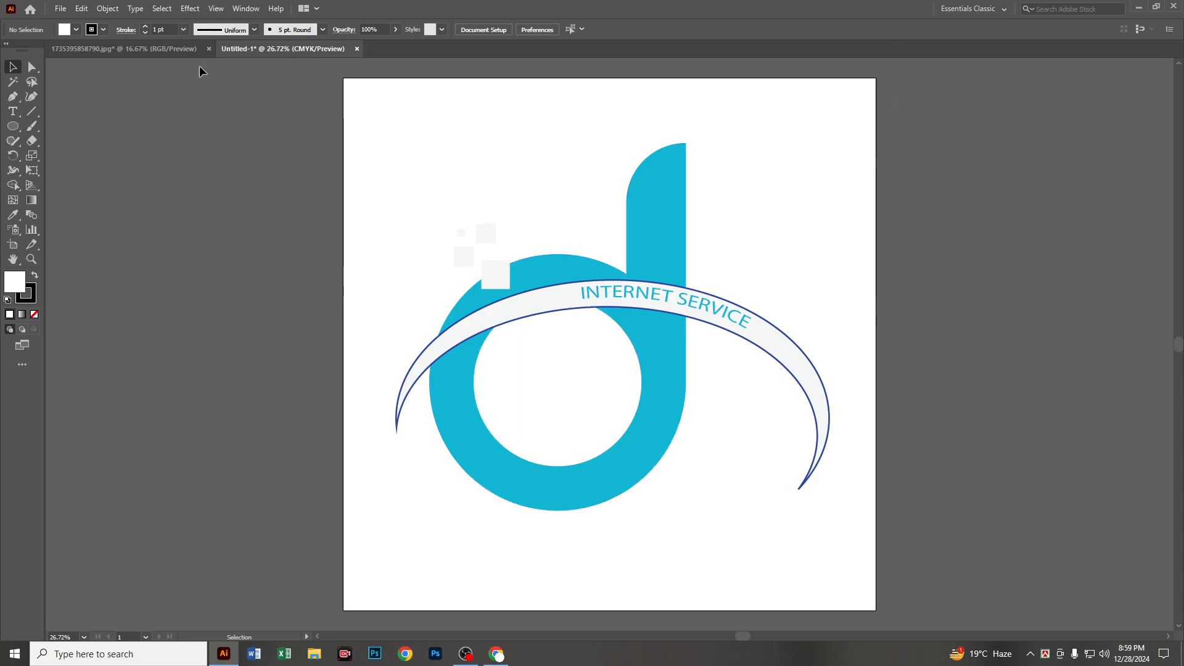
pyautogui.click(148, 49)
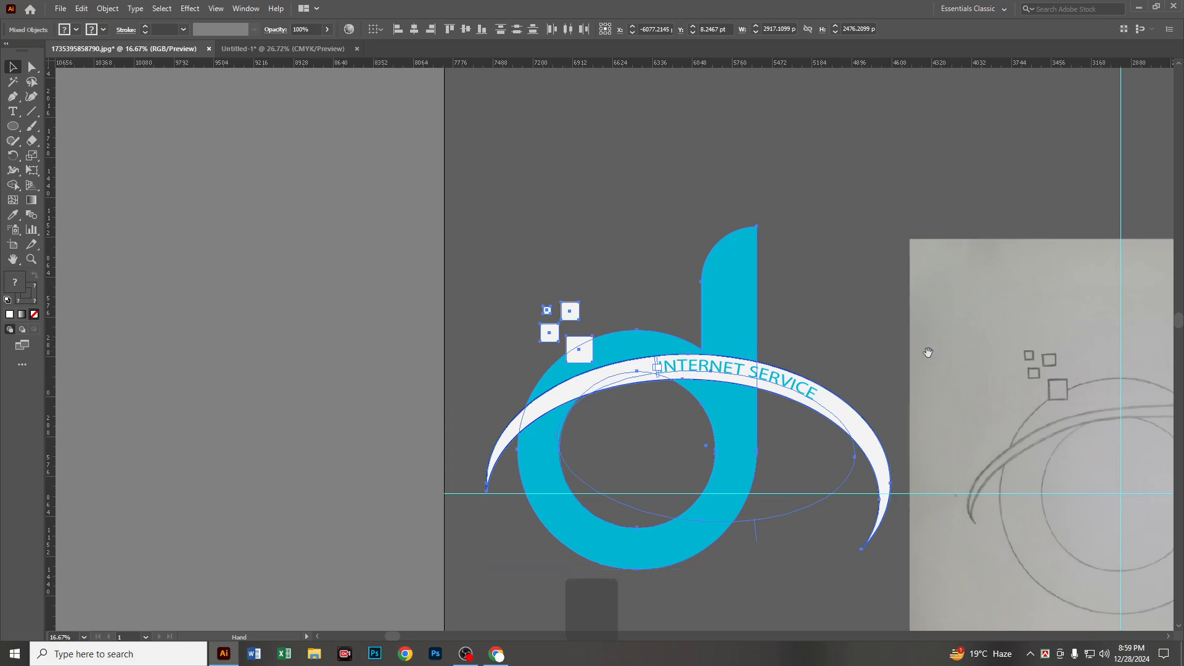
pyautogui.moveTo(928, 352); pyautogui.dragTo(426, 253)
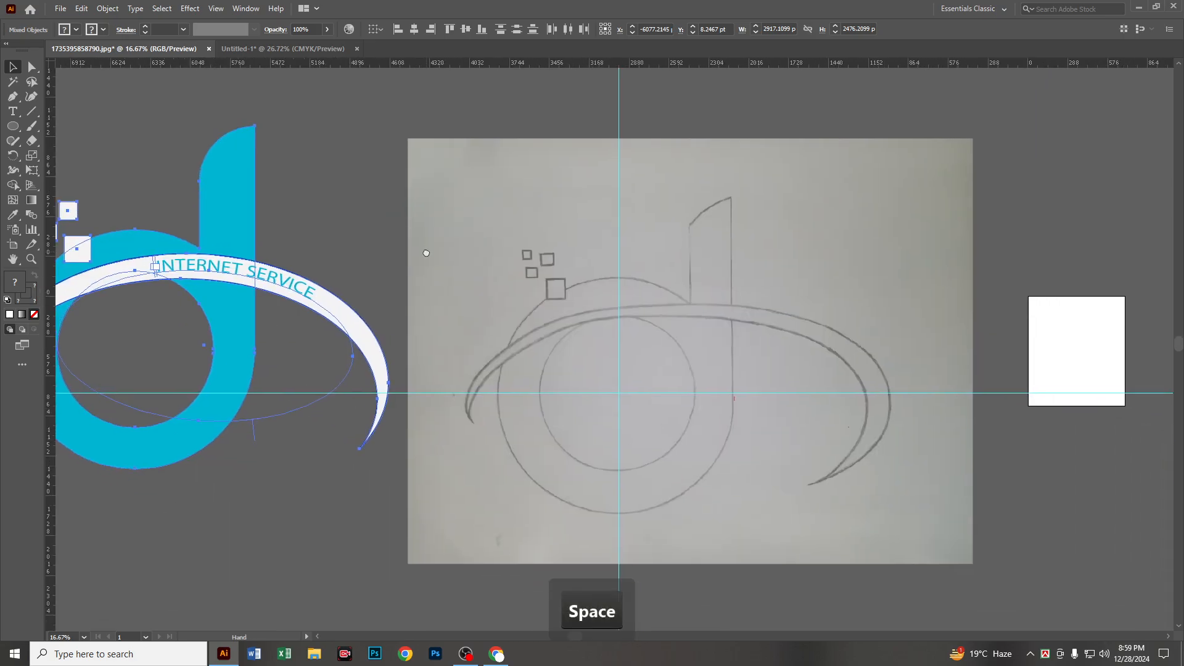
pyautogui.click(1018, 203)
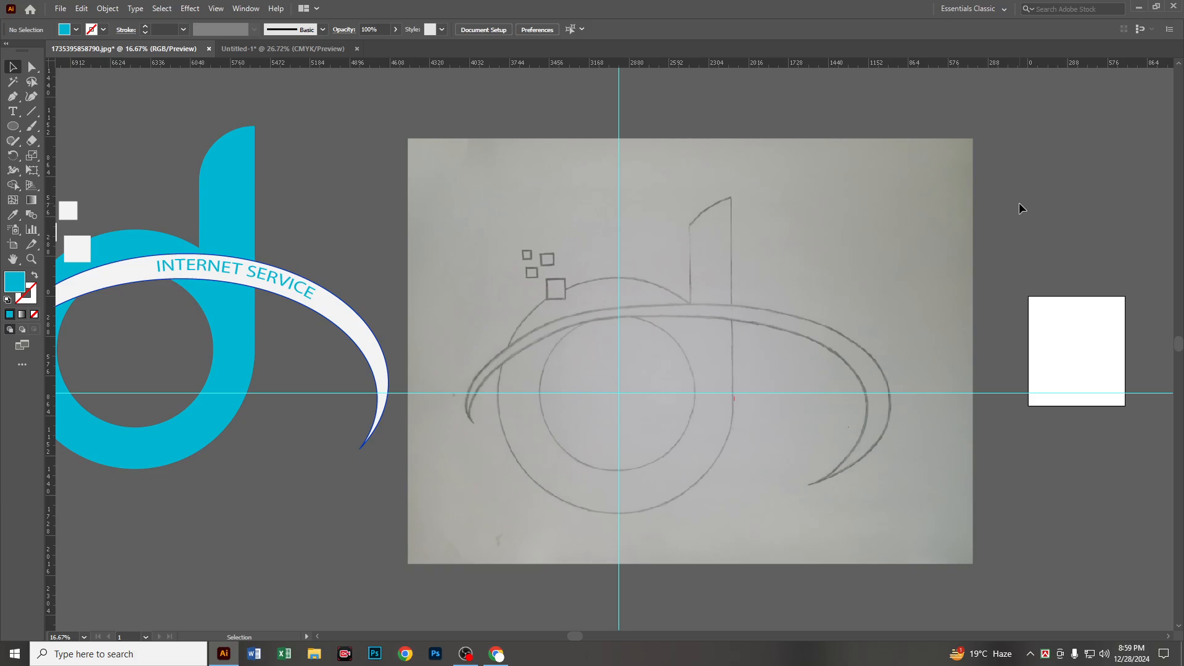